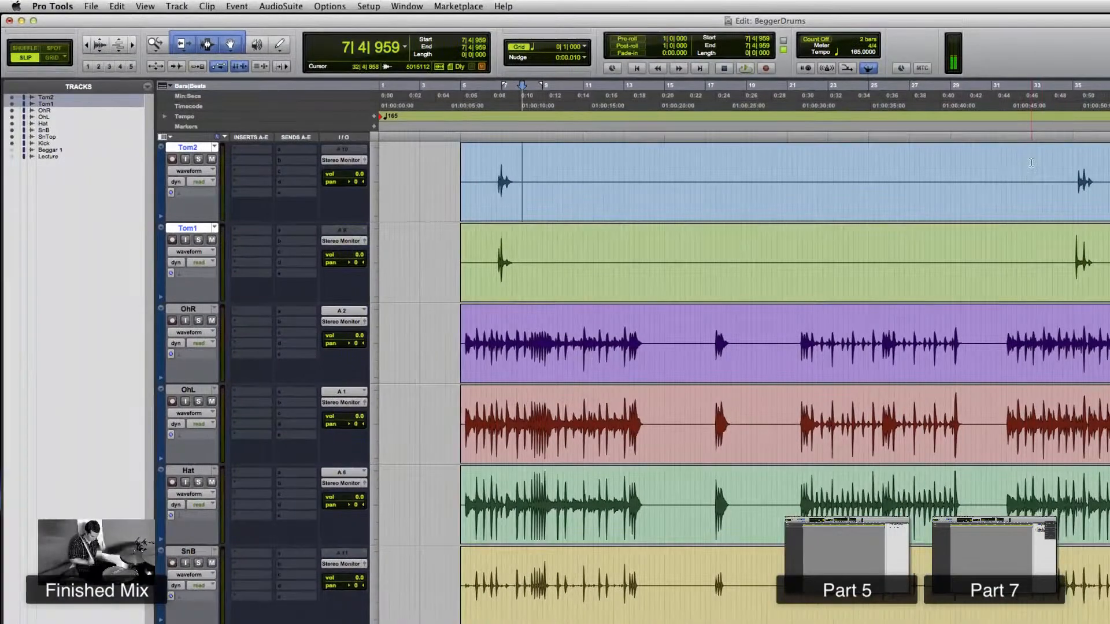
- Examine the drum tracks' waveforms at different zoom levels across the session
{"action": "key", "text": "r"}
{"action": "left_click", "coordinate": [734, 171]}
{"action": "key", "text": "t"}
{"action": "key", "text": "t"}
{"action": "key", "text": "t"}
{"action": "key", "text": "t"}
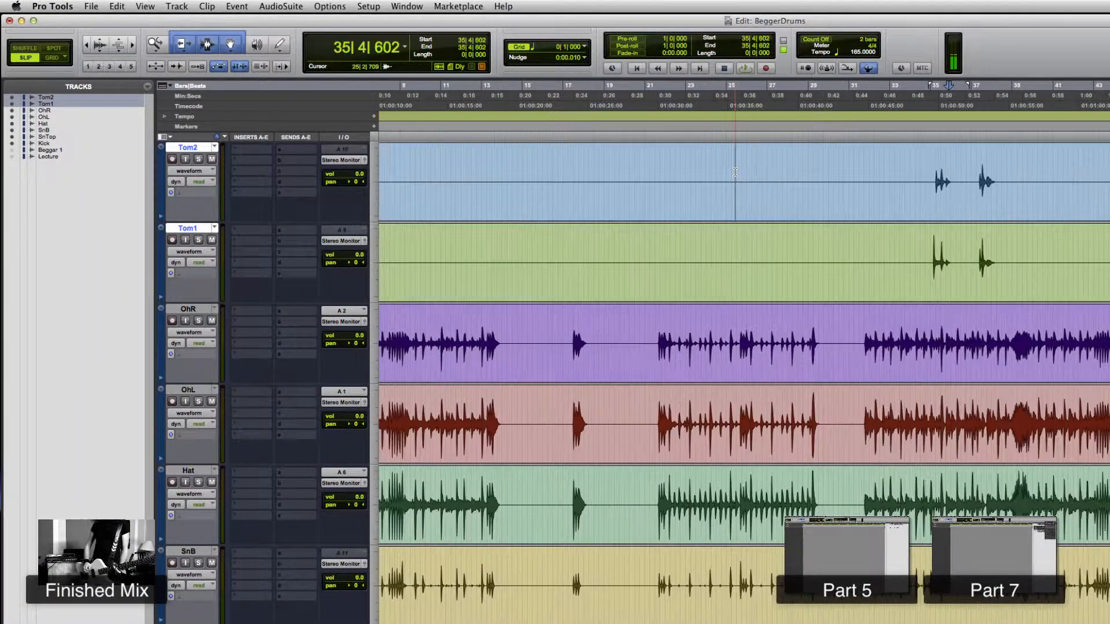
{"action": "left_click", "coordinate": [795, 171]}
{"action": "key", "text": "r"}
{"action": "key", "text": "r"}
{"action": "key", "text": "r"}
{"action": "key", "text": "r"}
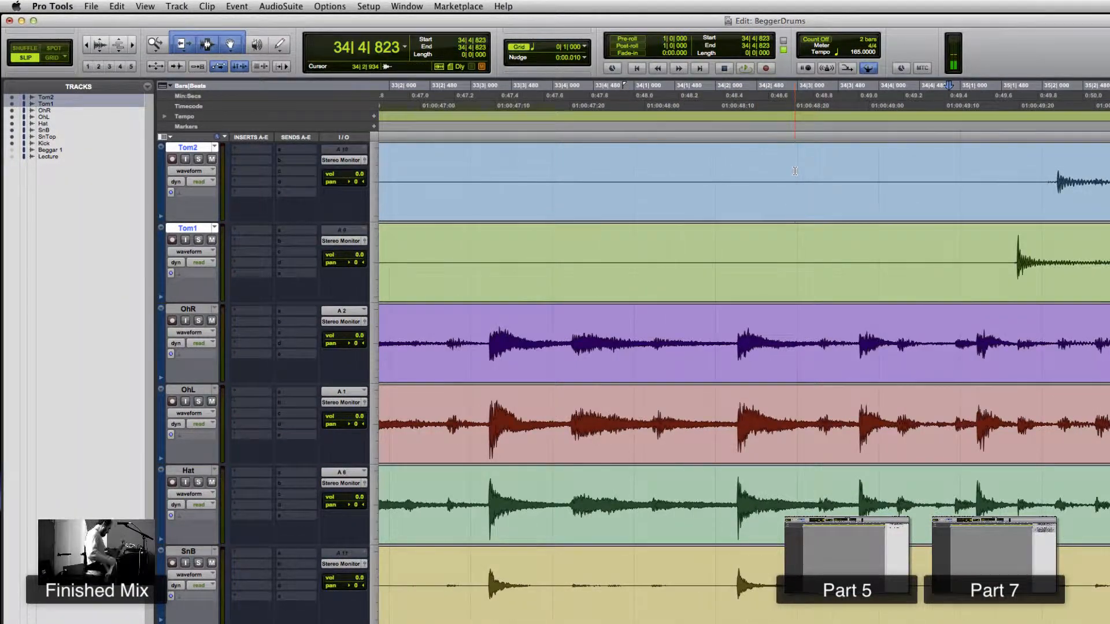
{"action": "key", "text": "r"}
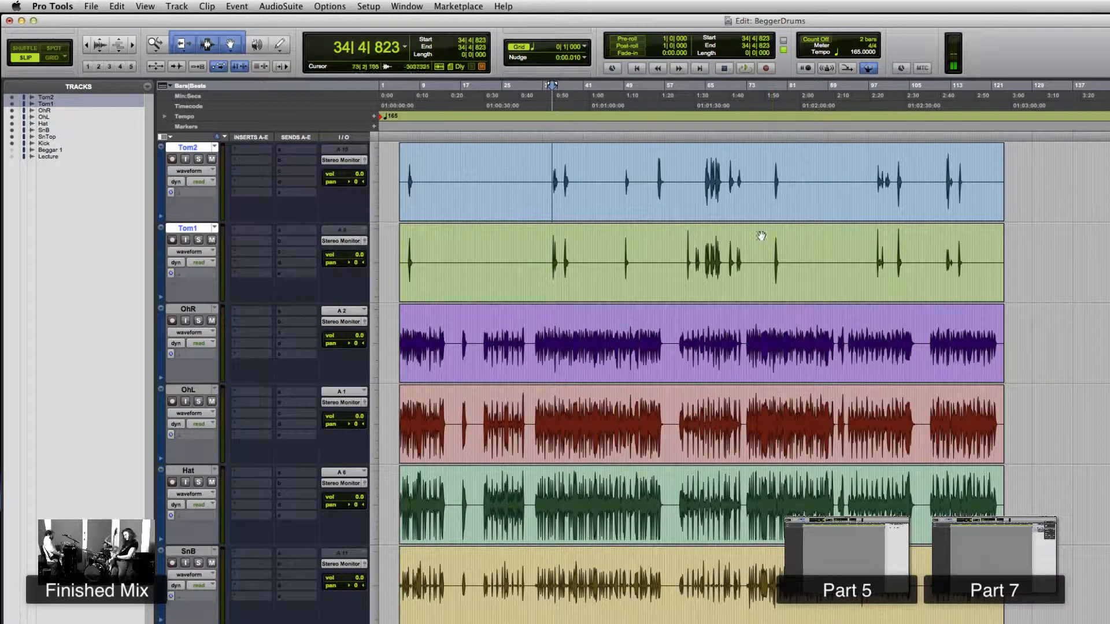
{"action": "left_click", "coordinate": [507, 339]}
{"action": "key", "text": "t"}
{"action": "key", "text": "t"}
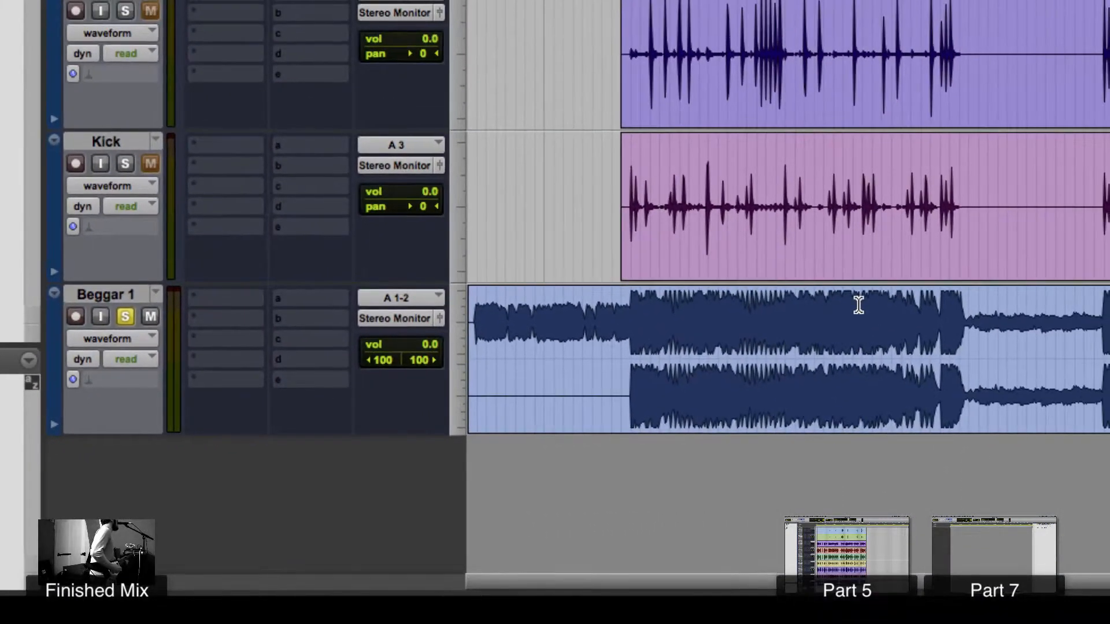
- Play back the session from a point in the Beggar 1 track and stop it
{"action": "left_click", "coordinate": [859, 305]}
{"action": "key", "text": "space"}
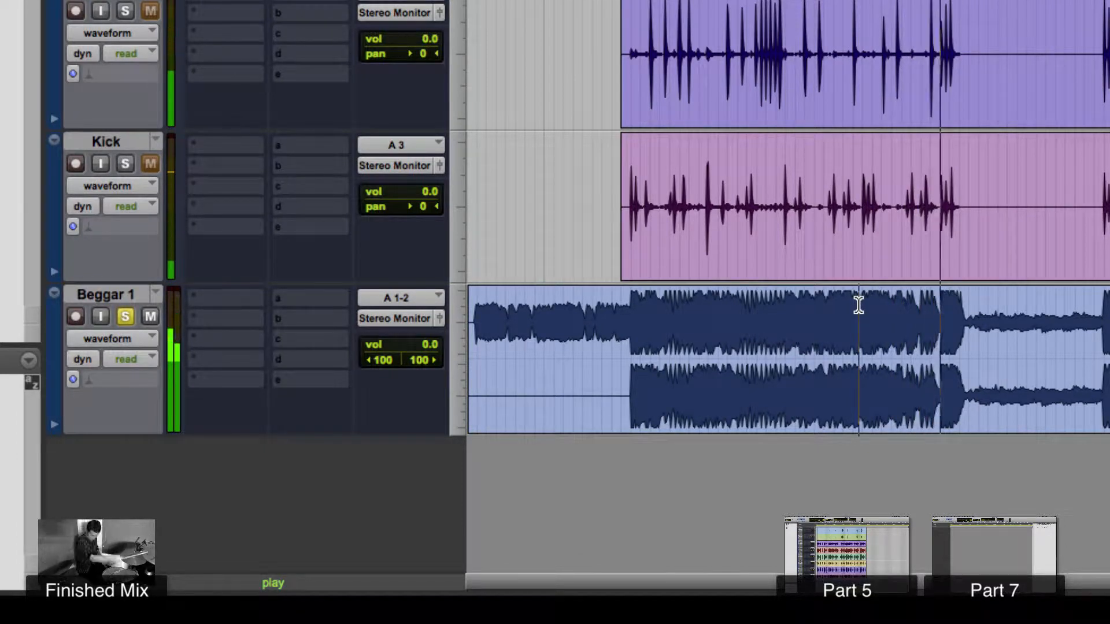
{"action": "key", "text": "space"}
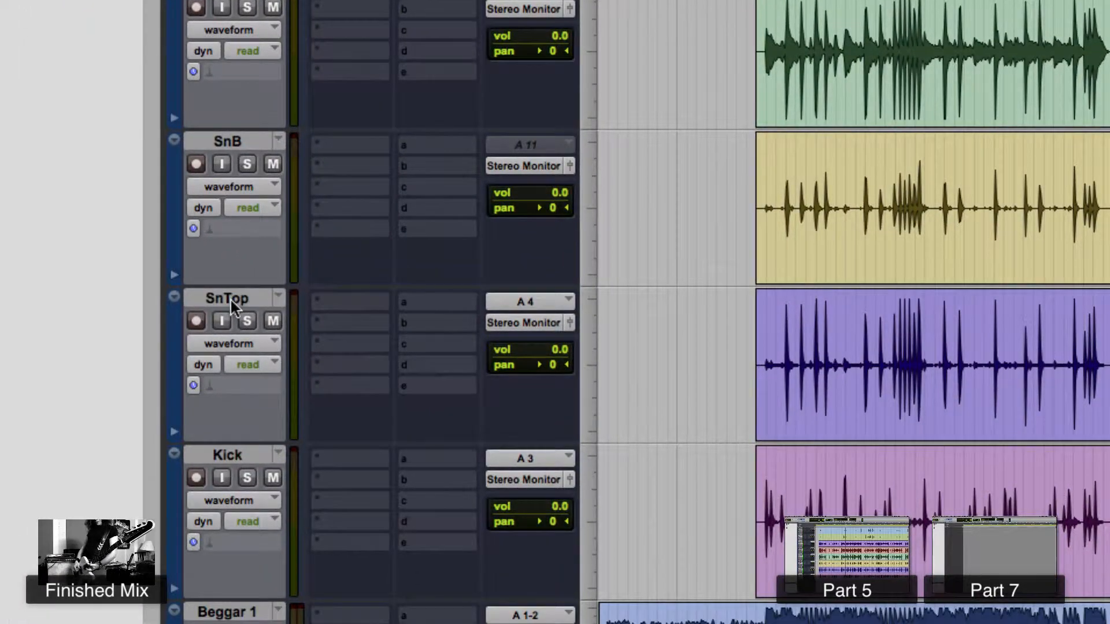
- Open the SnTop track's name and comments dialog and close it
{"action": "double_click", "coordinate": [242, 408]}
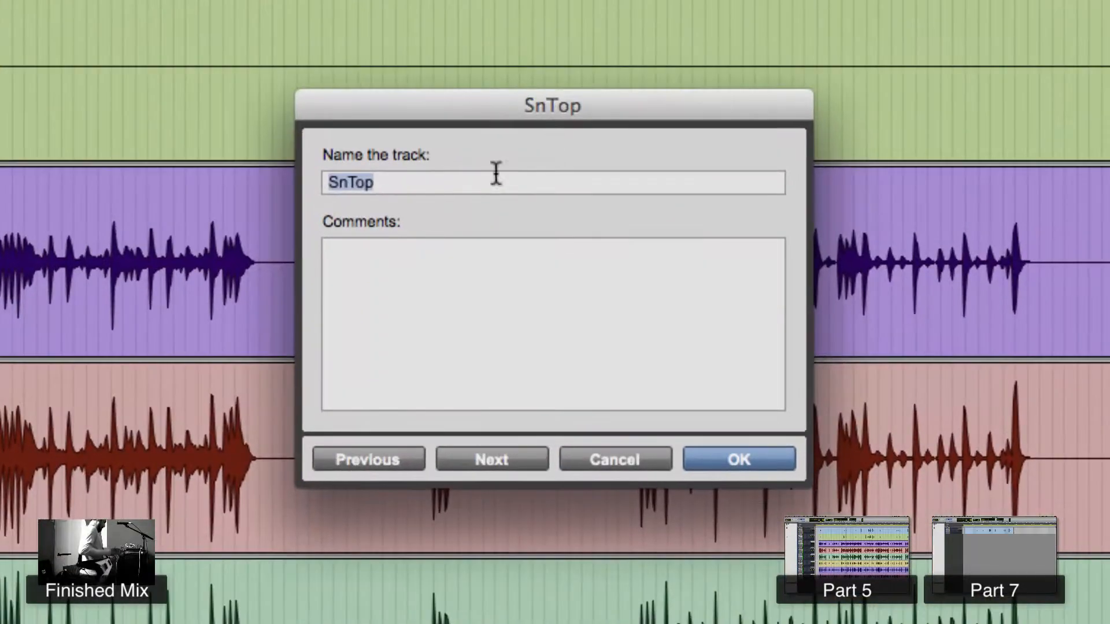
{"action": "left_click", "coordinate": [713, 467]}
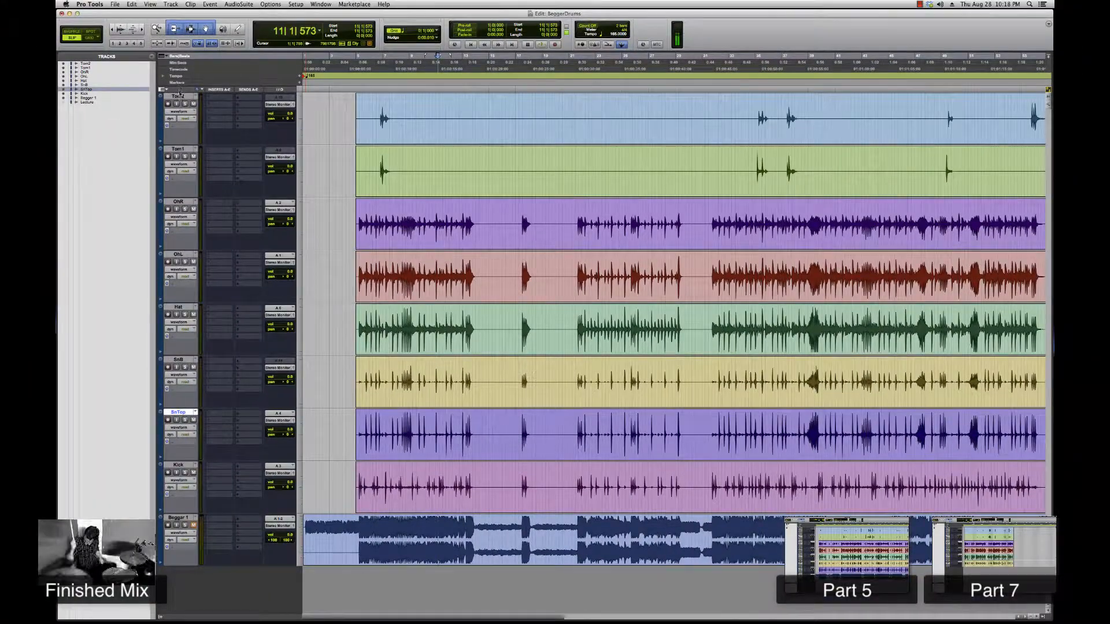
- Hide the Beggar 1 track from the edit window
{"action": "left_click", "coordinate": [178, 96]}
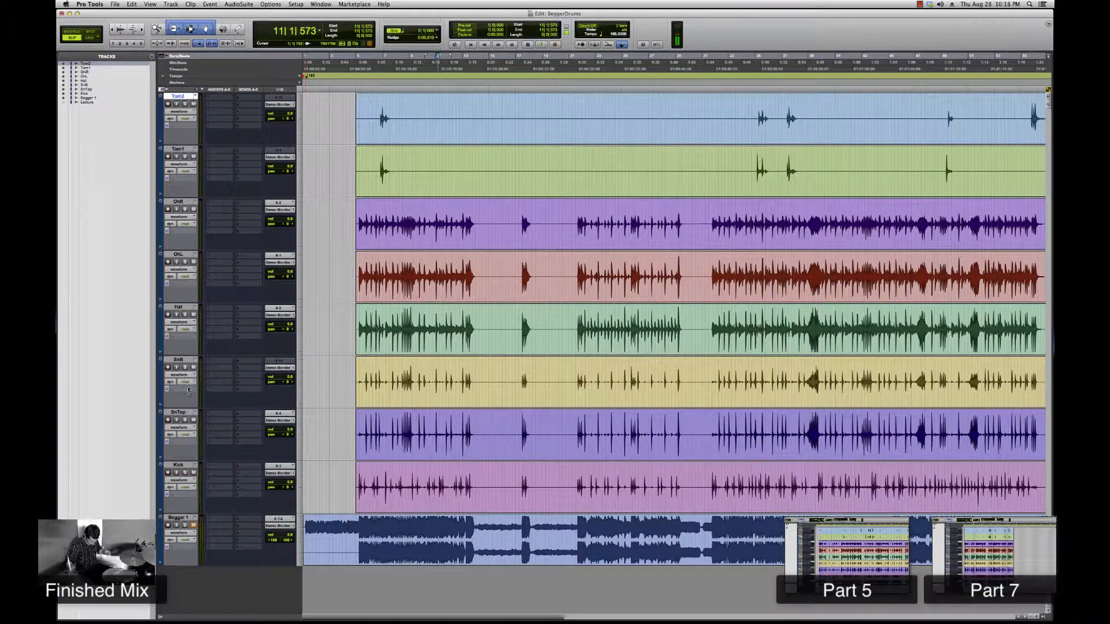
{"action": "left_click", "coordinate": [64, 98]}
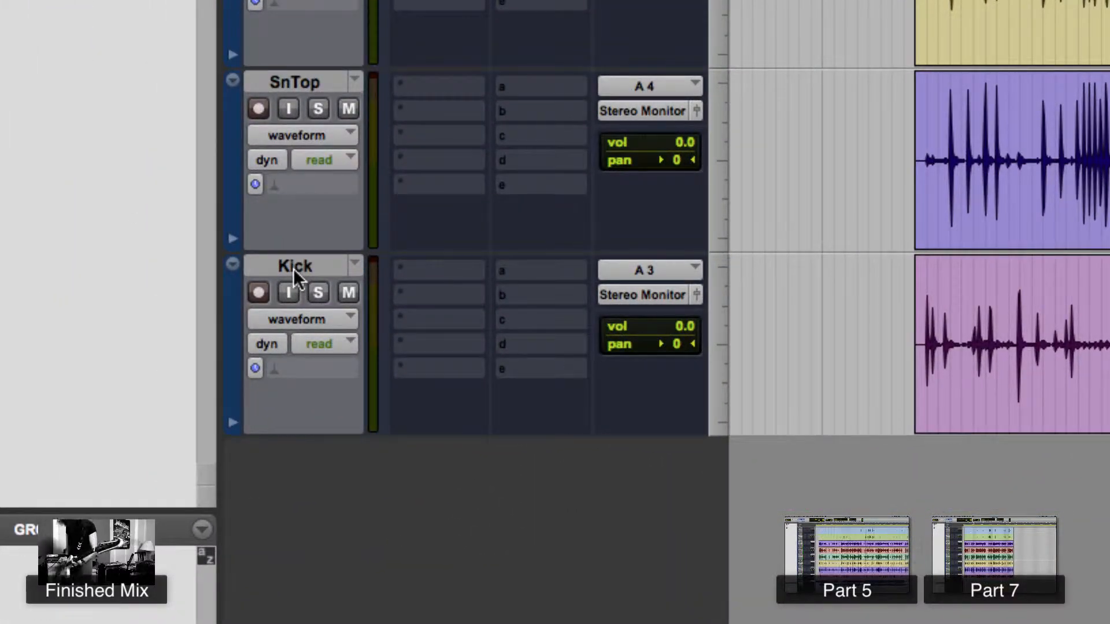
- Select the drum tracks one by one, from Kick up to Tom2
{"action": "left_click", "coordinate": [293, 268]}
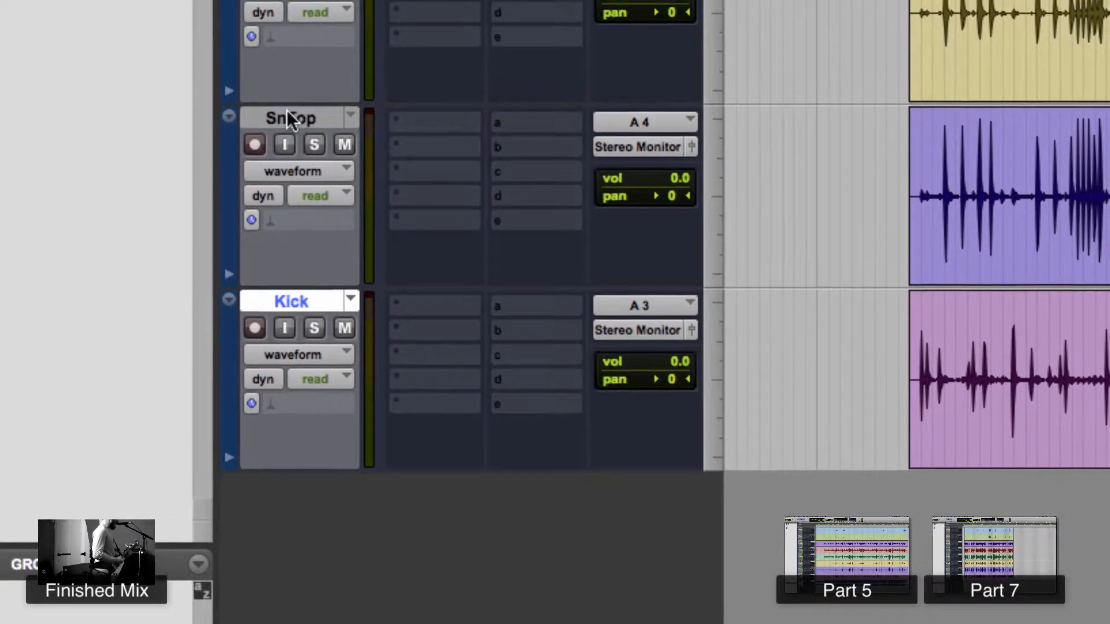
{"action": "left_click", "coordinate": [291, 91]}
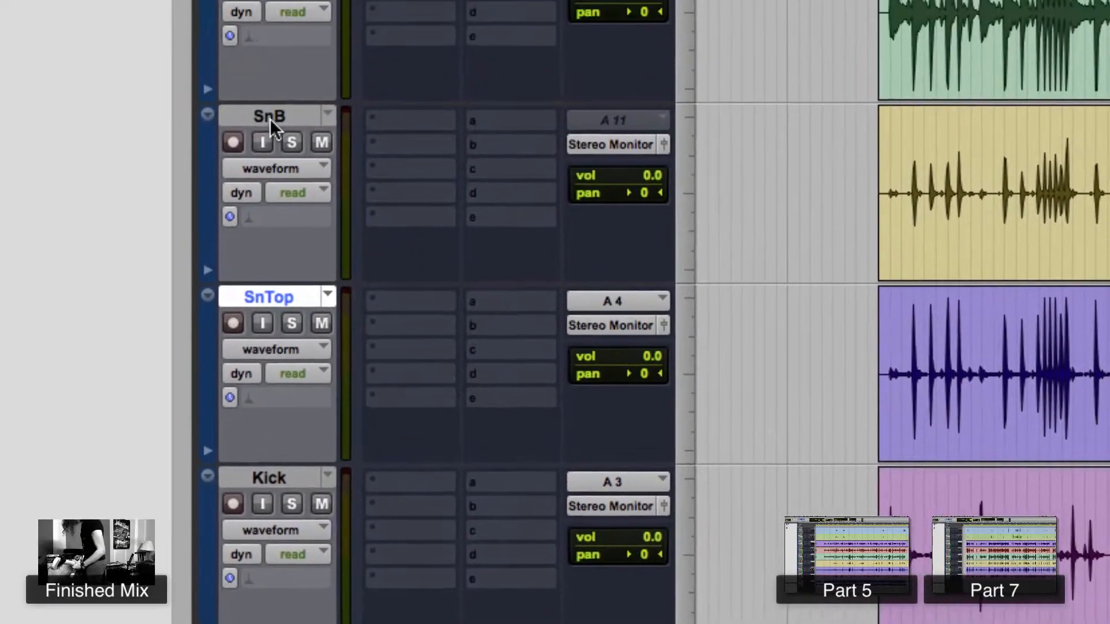
{"action": "left_click", "coordinate": [270, 119]}
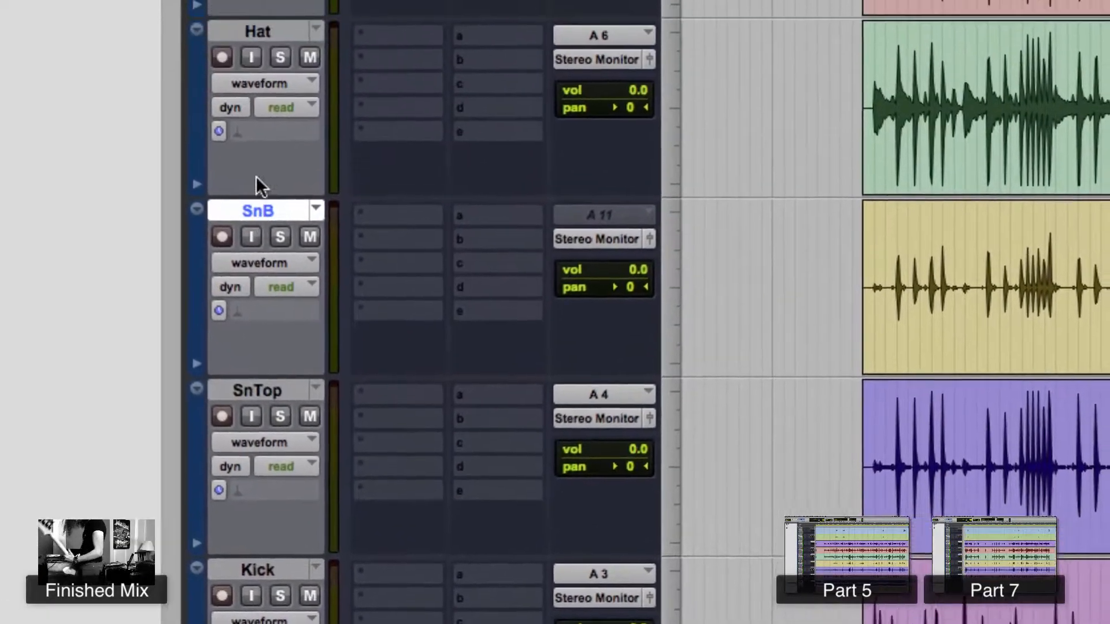
{"action": "left_click", "coordinate": [248, 144]}
{"action": "left_click", "coordinate": [232, 235]}
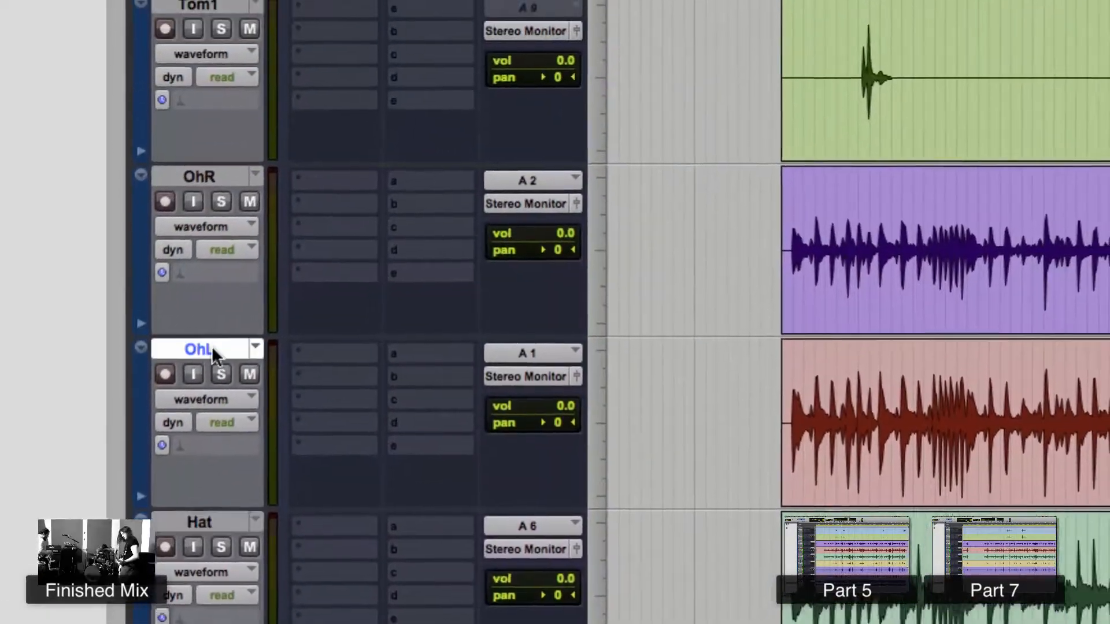
{"action": "left_click", "coordinate": [243, 63]}
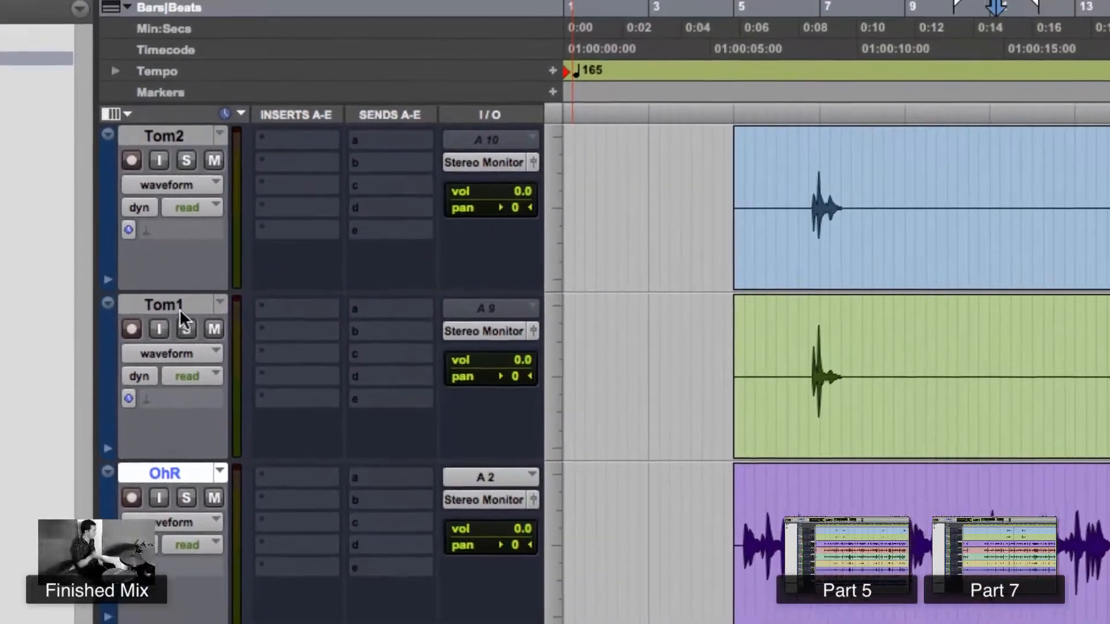
{"action": "left_click", "coordinate": [170, 257]}
{"action": "left_click", "coordinate": [171, 88]}
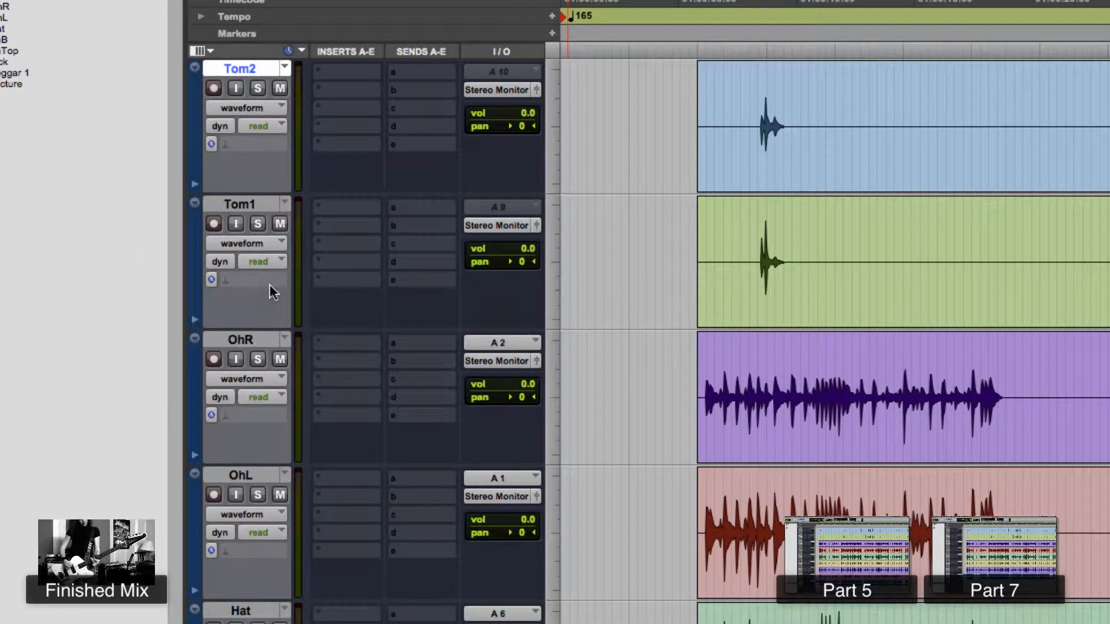
- Inspect the Tom2 track's output assignment options across the zoomed-out session
{"action": "left_click", "coordinate": [749, 238]}
{"action": "key", "text": "t"}
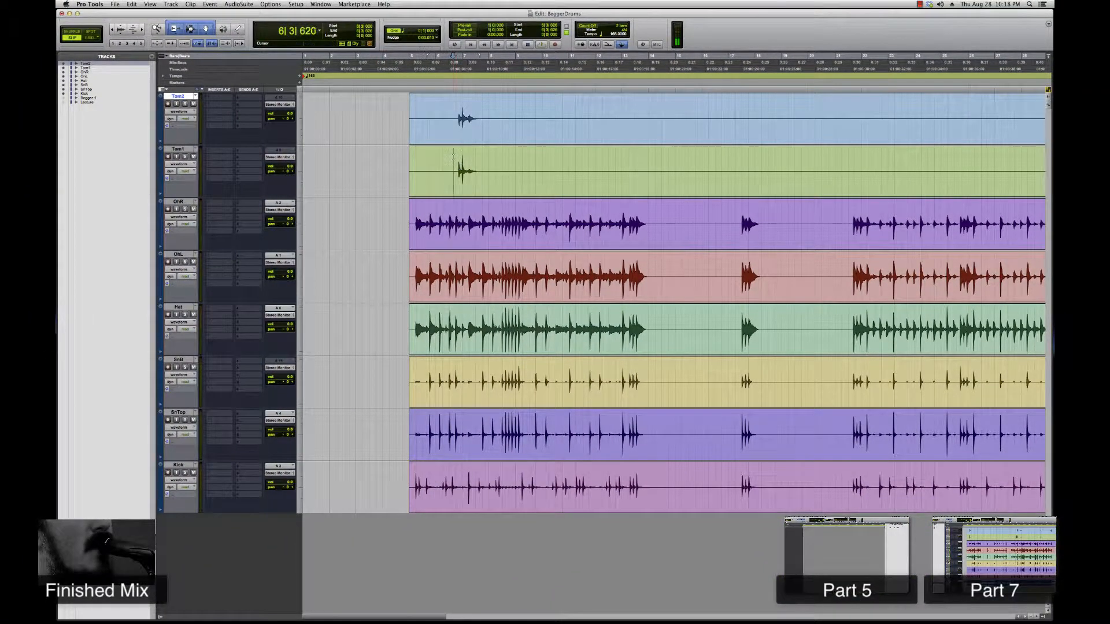
{"action": "key", "text": "r"}
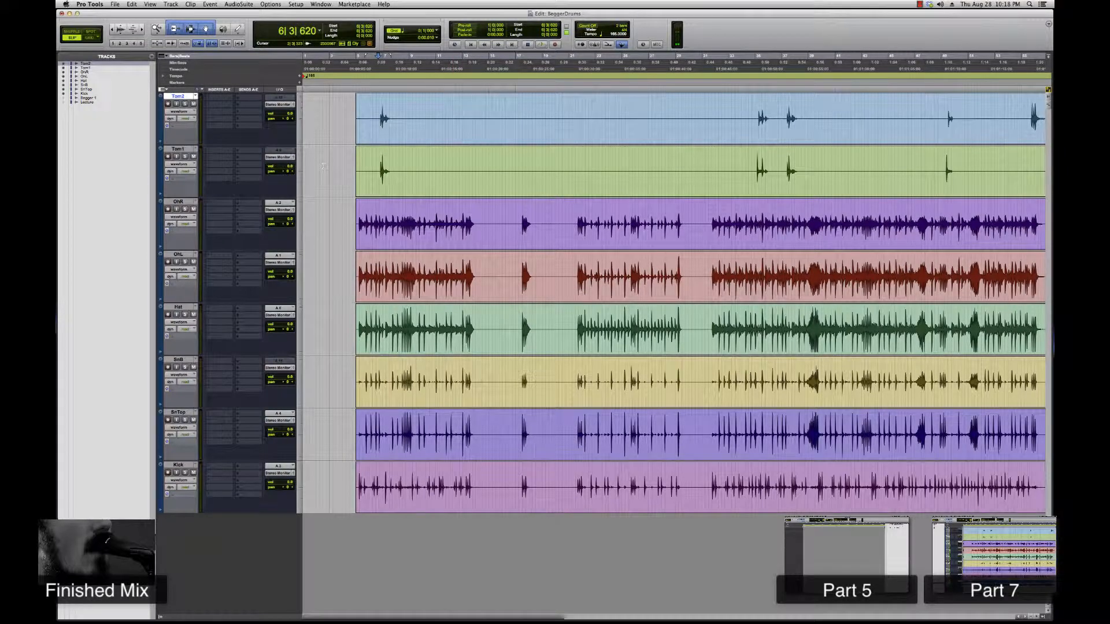
{"action": "key", "text": "r"}
{"action": "key", "text": "r"}
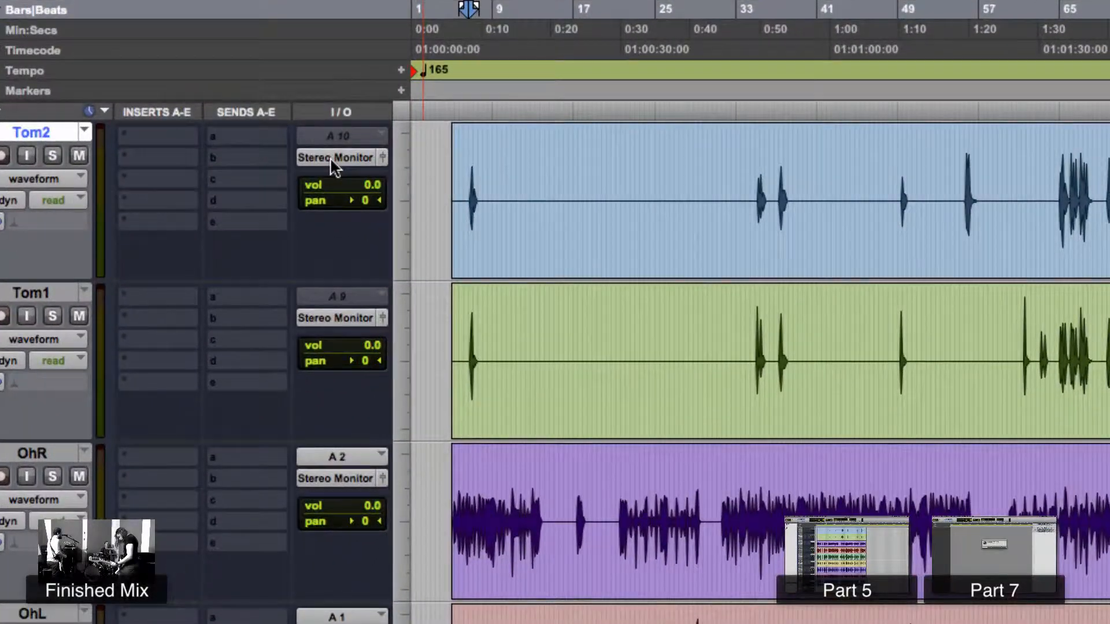
{"action": "left_click", "coordinate": [278, 104]}
{"action": "mouse_move", "coordinate": [365, 158]}
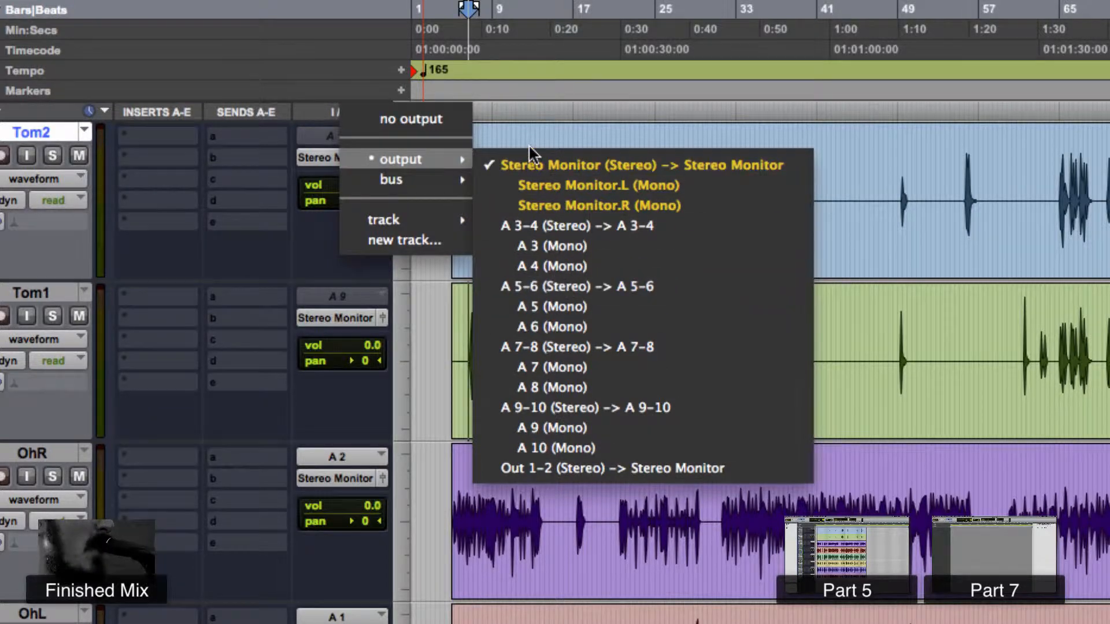
{"action": "left_click", "coordinate": [268, 157]}
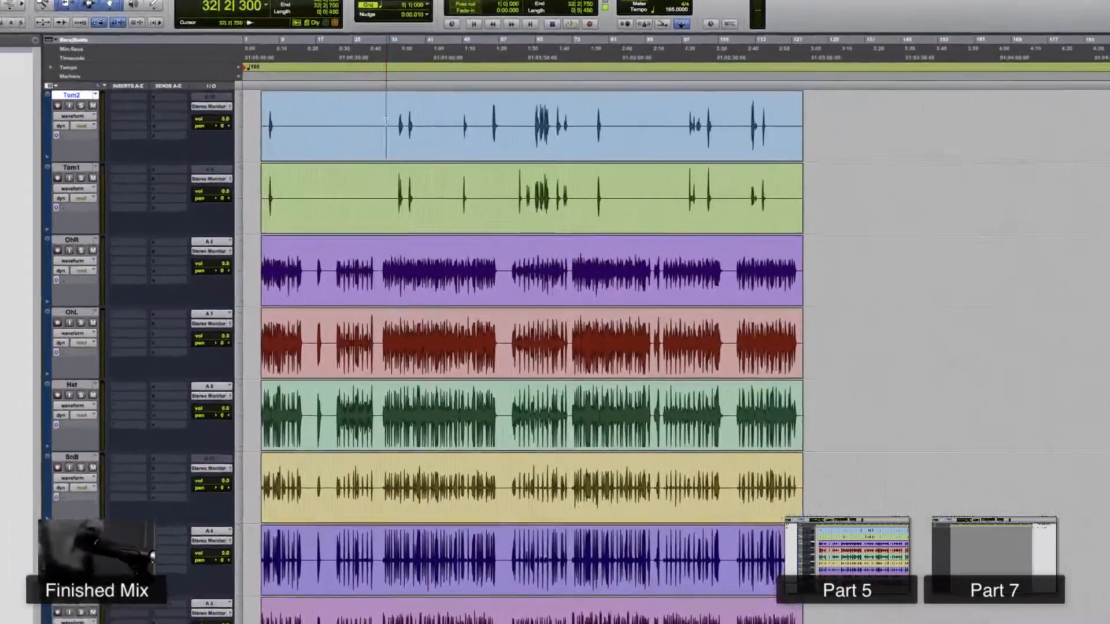
- Select a time range across the Tom tracks and then across the OhR and OhL tracks
{"action": "left_click_drag", "start_coordinate": [406, 136], "coordinate": [397, 193]}
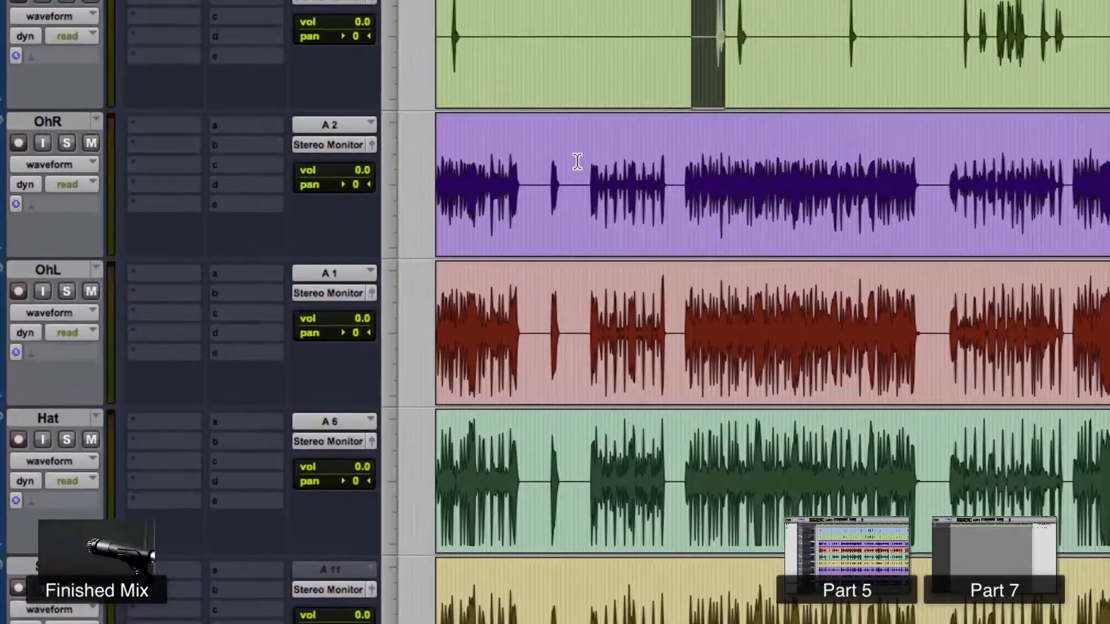
{"action": "left_click_drag", "start_coordinate": [430, 227], "coordinate": [654, 342]}
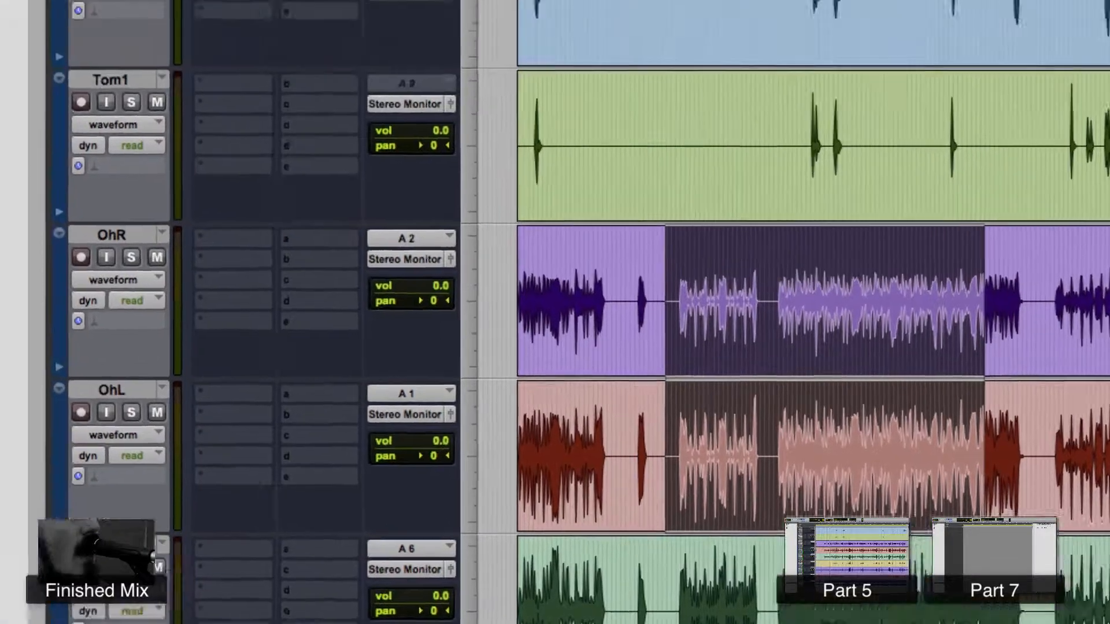
- Create one new stereo Master Fader track
{"action": "left_click", "coordinate": [354, 15]}
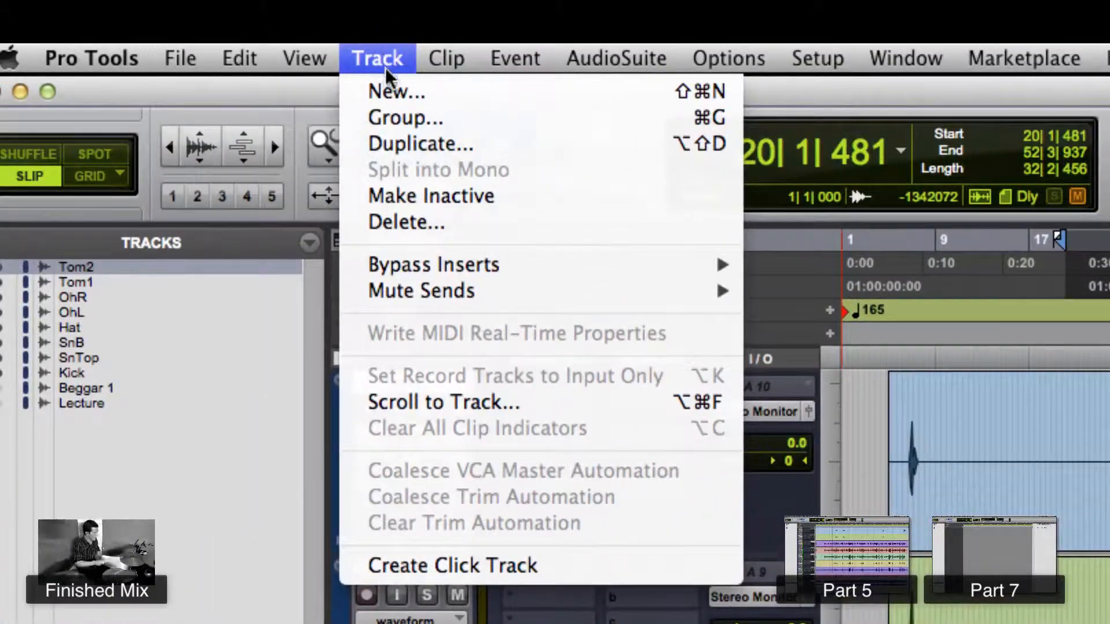
{"action": "left_click", "coordinate": [393, 90]}
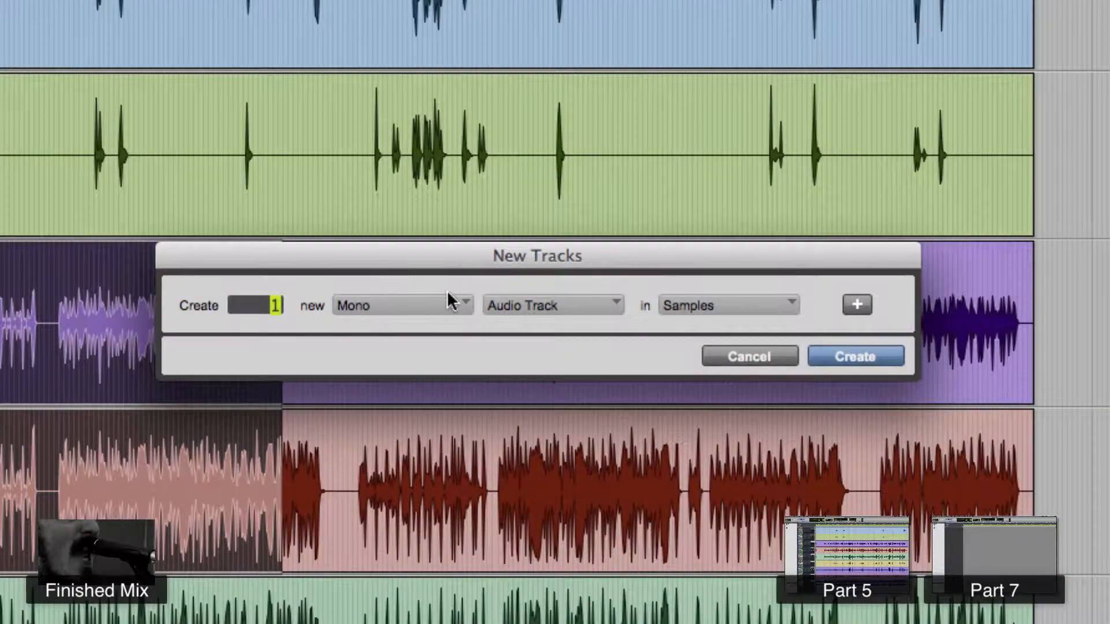
{"action": "left_click", "coordinate": [440, 301]}
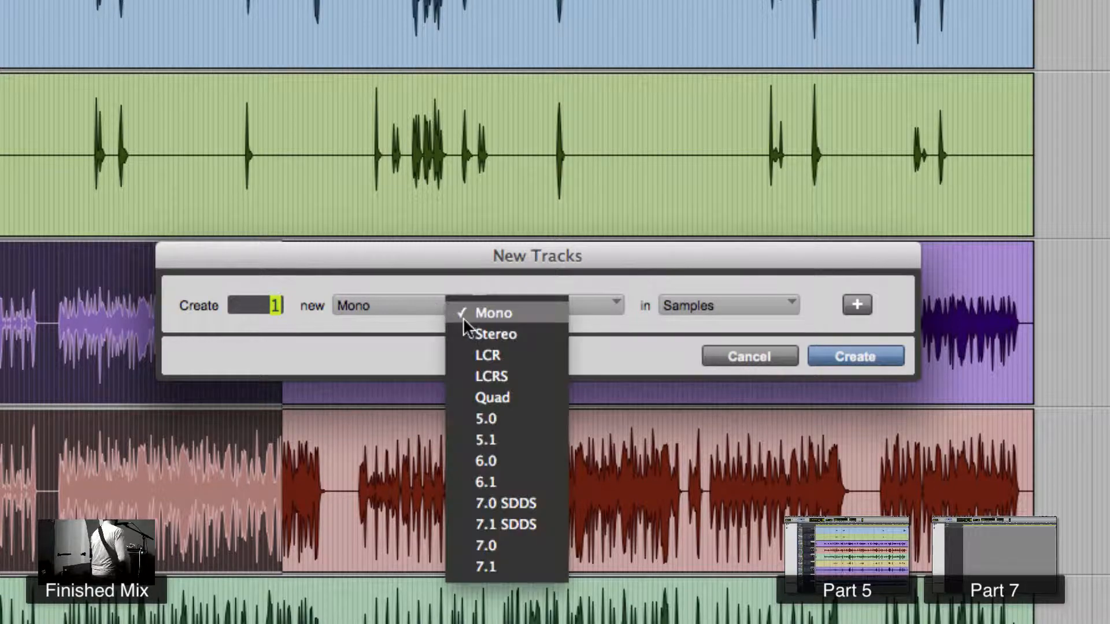
{"action": "left_click", "coordinate": [462, 329]}
{"action": "left_click", "coordinate": [519, 310]}
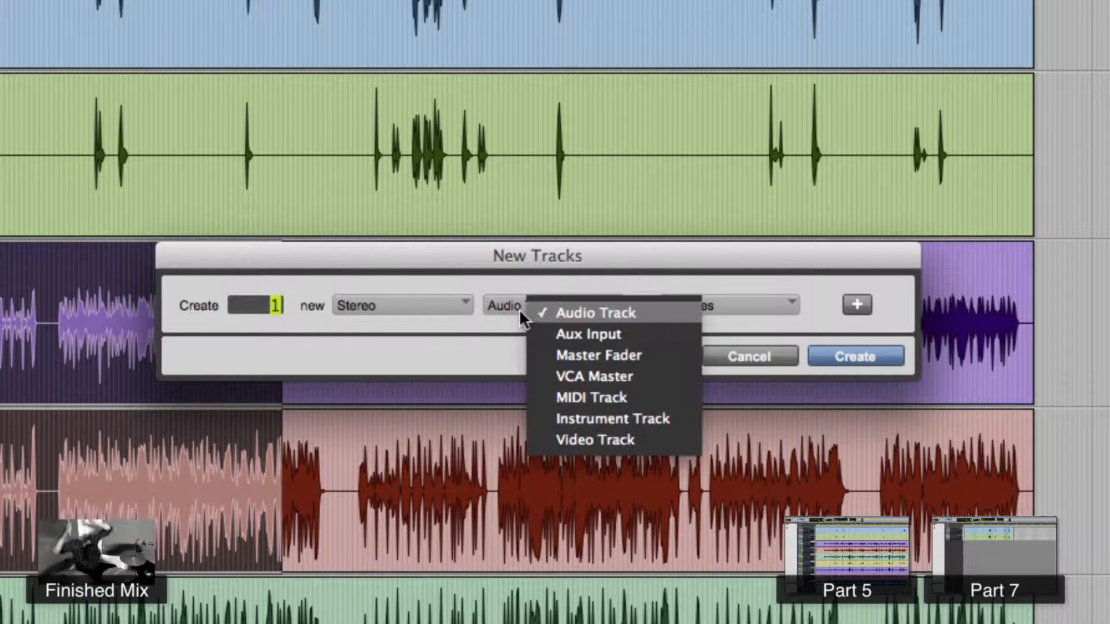
{"action": "left_click", "coordinate": [567, 355]}
{"action": "key", "text": "Return"}
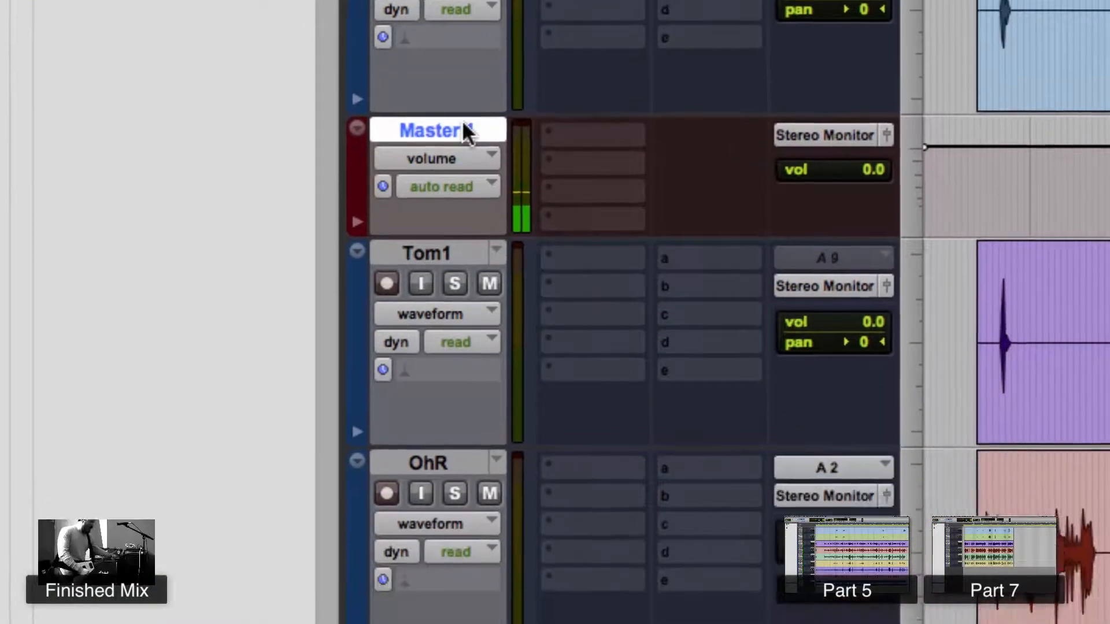
- Move the master fader track to the bottom of the track list and enlarge its height
{"action": "left_click_drag", "start_coordinate": [464, 229], "coordinate": [508, 512]}
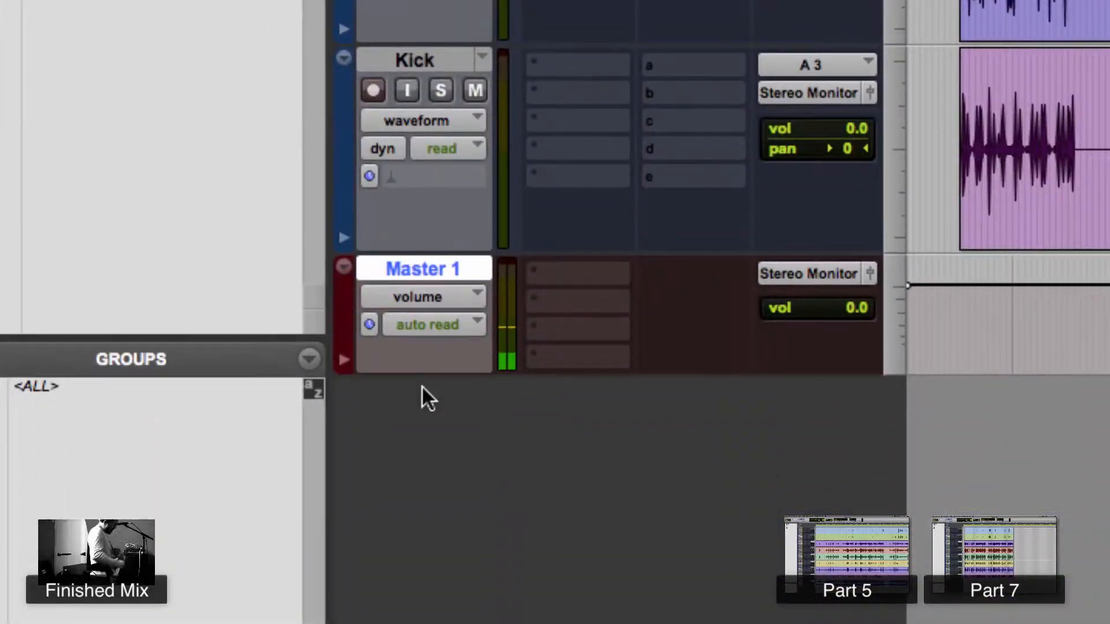
{"action": "left_click_drag", "start_coordinate": [433, 375], "coordinate": [439, 471]}
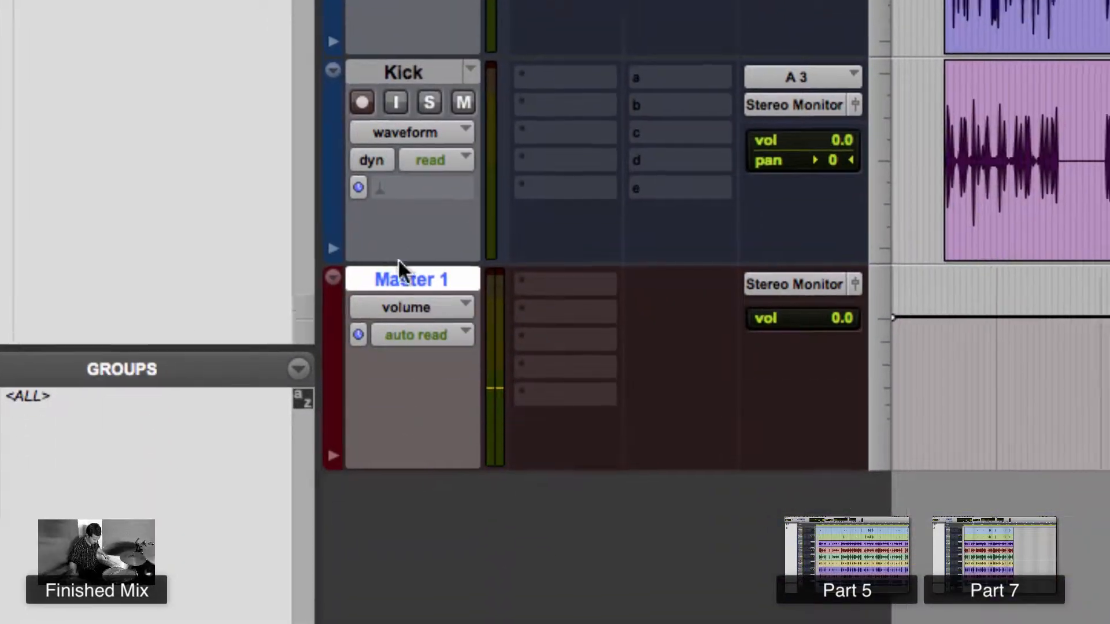
- Rename the master fader track as Master
{"action": "double_click", "coordinate": [423, 269]}
{"action": "key", "text": "Right"}
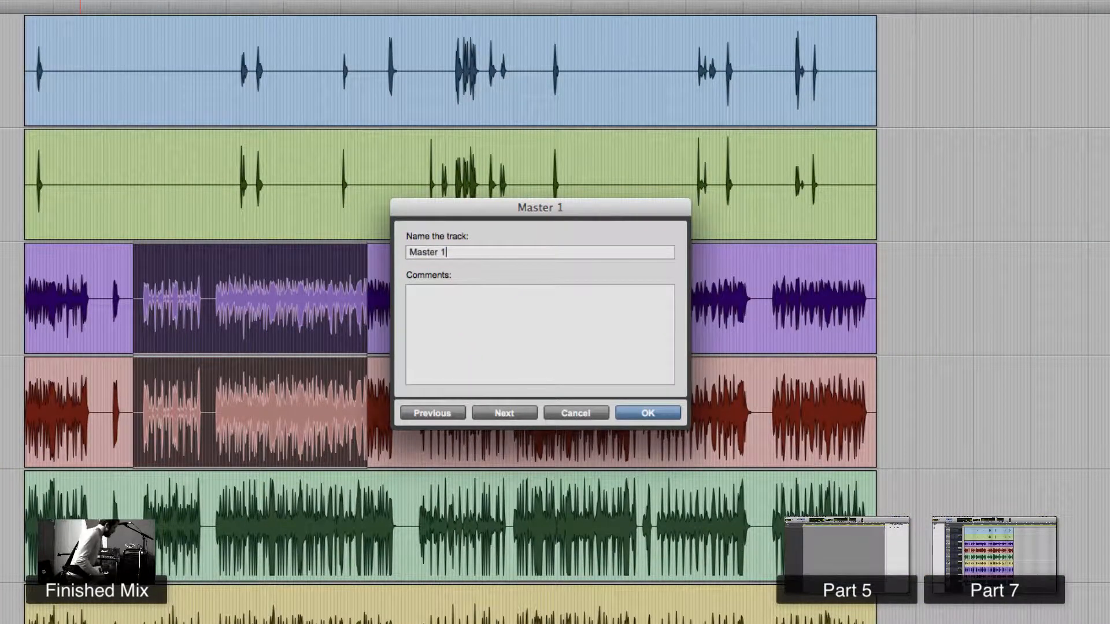
{"action": "key", "text": "Return"}
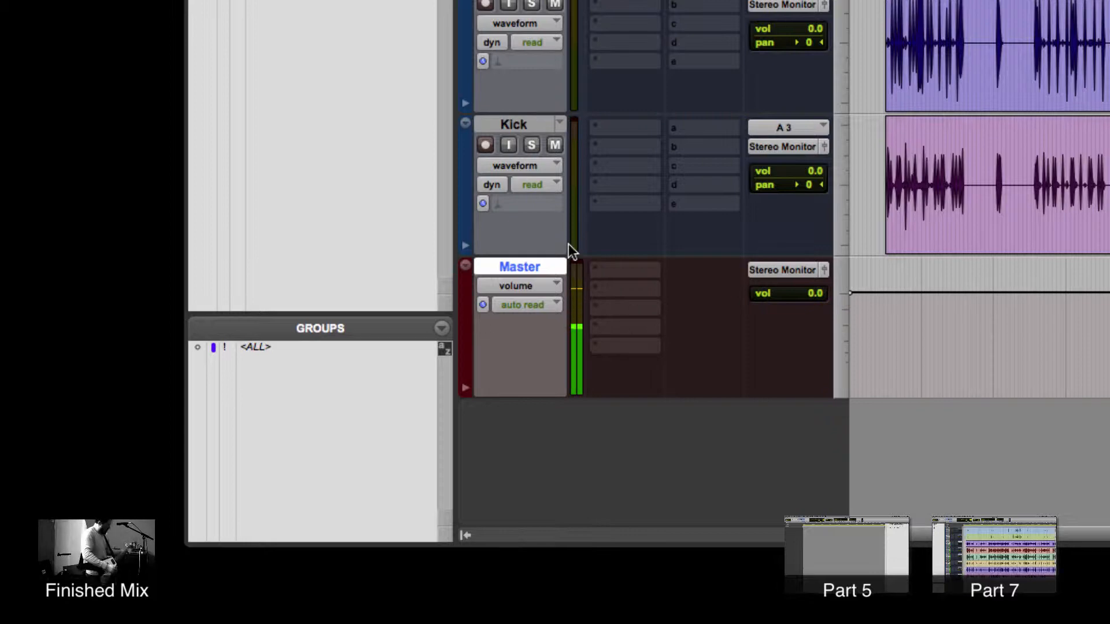
- Insert the multichannel DSP Dyn3 Compressor/Limiter (stereo) plug-in on the Master track
{"action": "left_click", "coordinate": [623, 280]}
{"action": "mouse_move", "coordinate": [744, 370]}
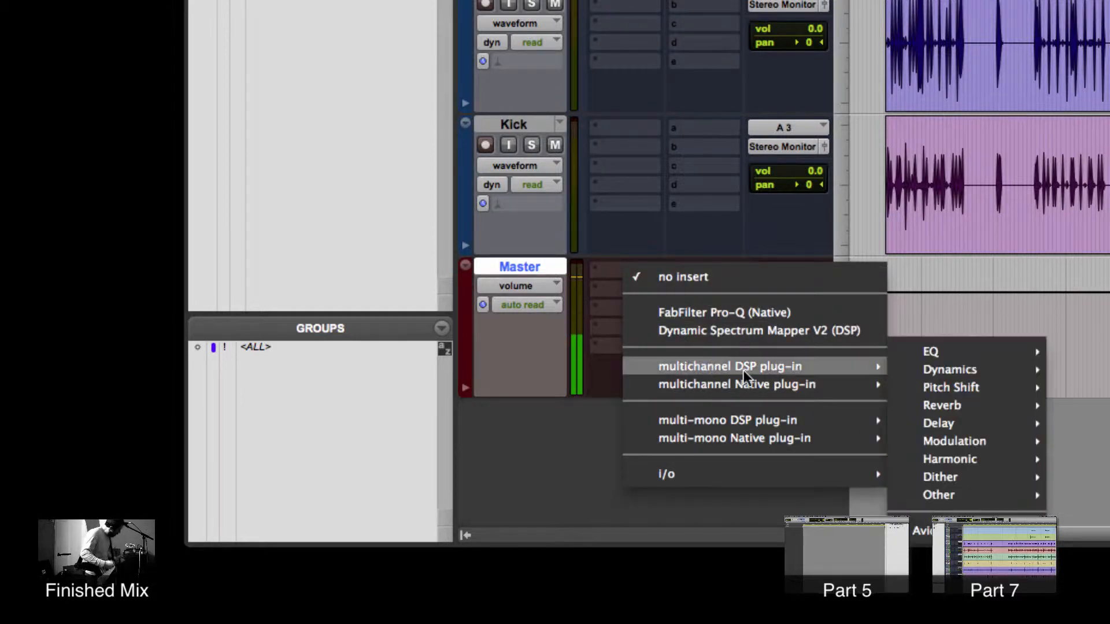
{"action": "mouse_move", "coordinate": [942, 370]}
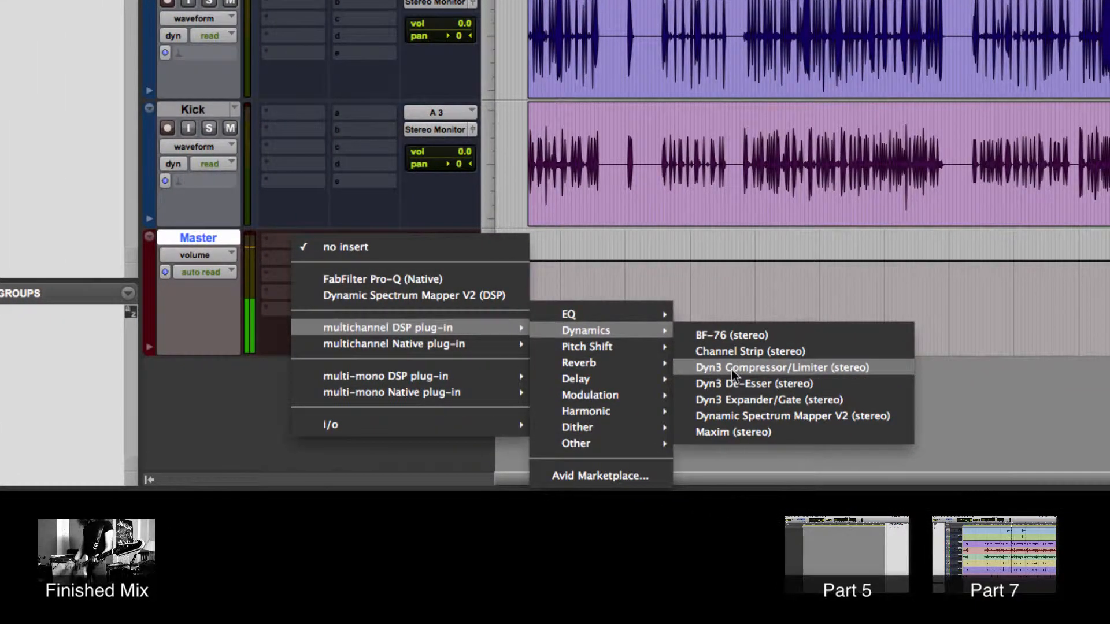
{"action": "left_click", "coordinate": [731, 370]}
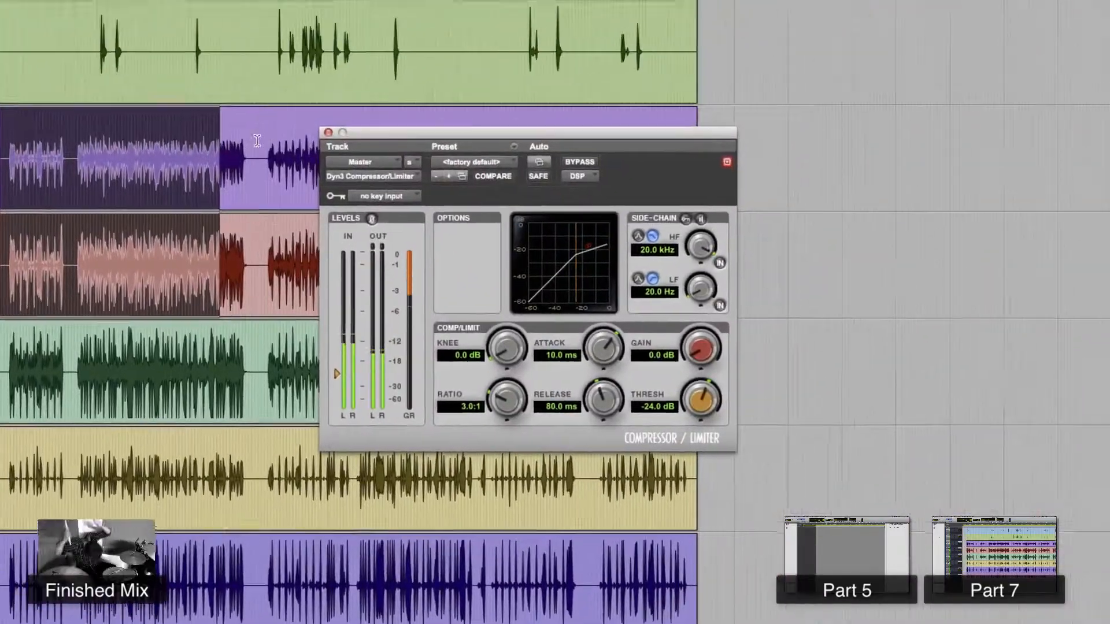
{"action": "left_click", "coordinate": [257, 141]}
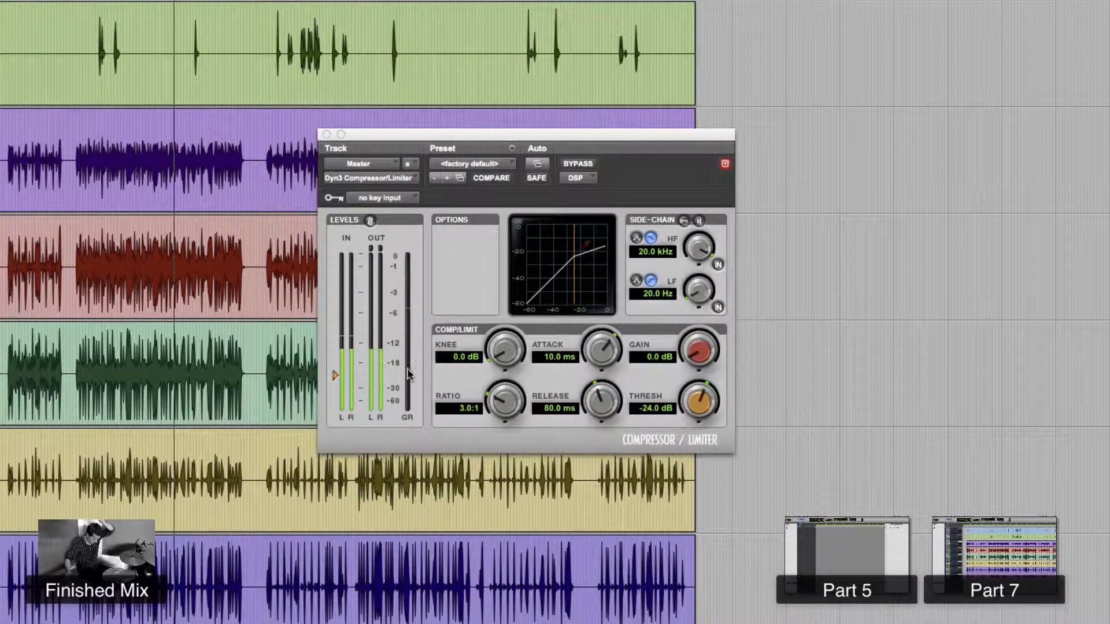
- Exaggerate the compressor settings: threshold -57.6 dB, gain 40.0 dB, attack 10.3 us, release 5.0 ms, ratio 79.8:1
{"action": "left_click_drag", "start_coordinate": [705, 385], "coordinate": [705, 462]}
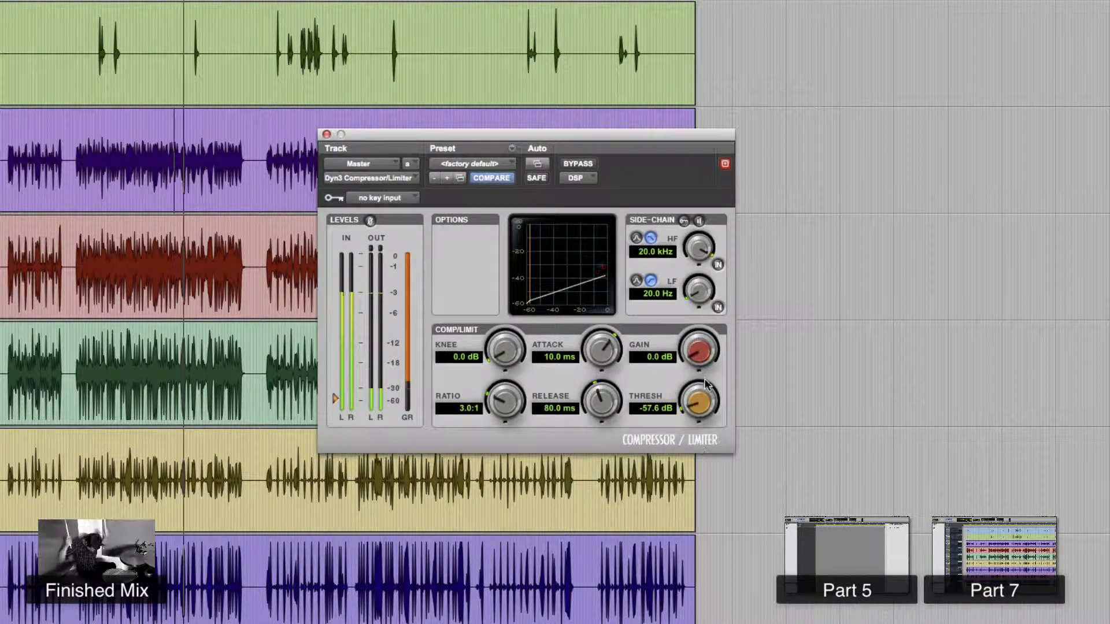
{"action": "left_click_drag", "start_coordinate": [702, 355], "coordinate": [694, 287]}
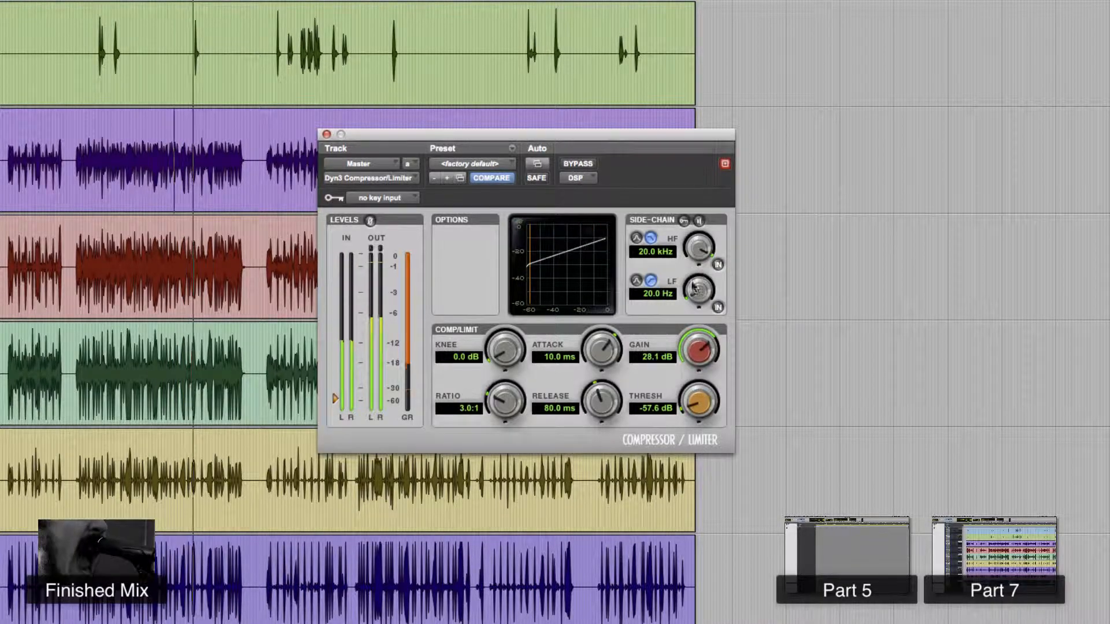
{"action": "left_click_drag", "start_coordinate": [605, 348], "coordinate": [603, 517]}
{"action": "left_click_drag", "start_coordinate": [603, 401], "coordinate": [587, 486]}
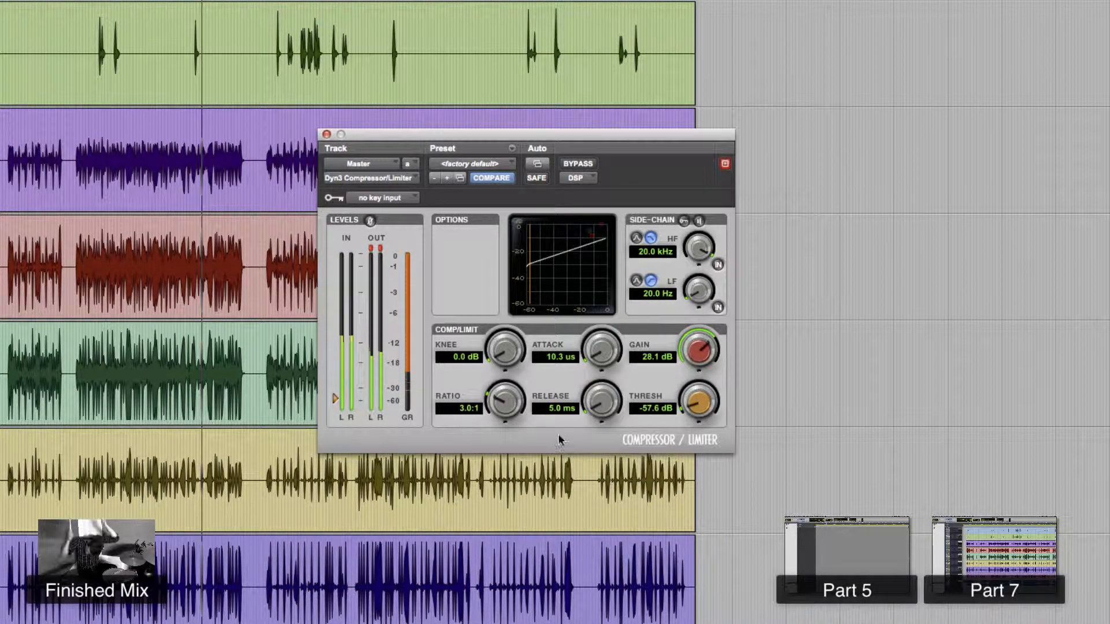
{"action": "left_click_drag", "start_coordinate": [505, 400], "coordinate": [506, 347]}
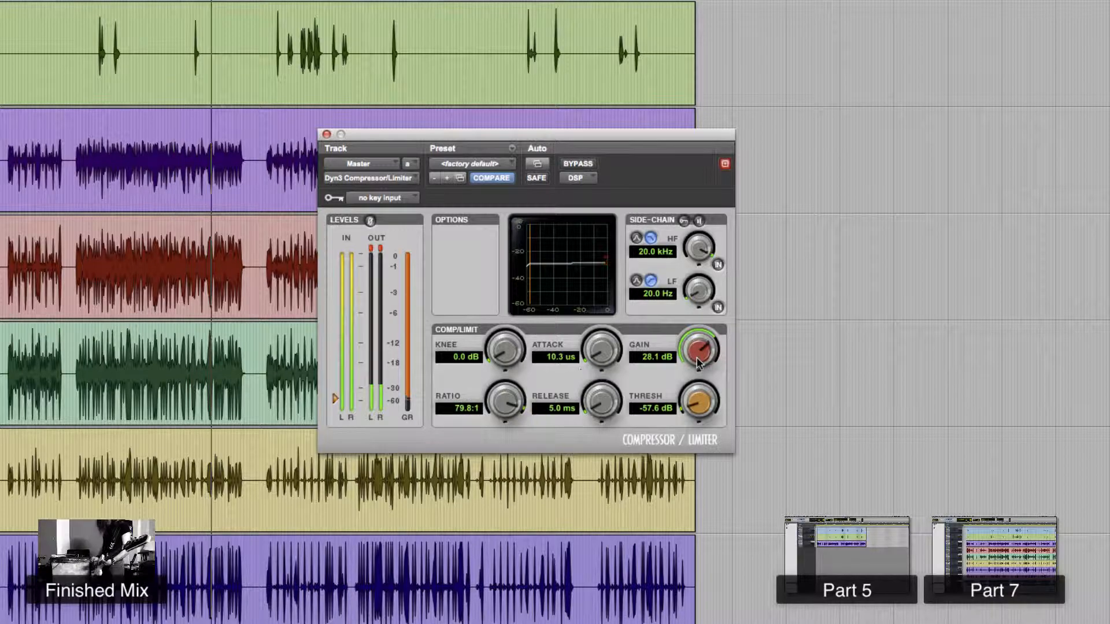
{"action": "left_click_drag", "start_coordinate": [698, 364], "coordinate": [698, 312]}
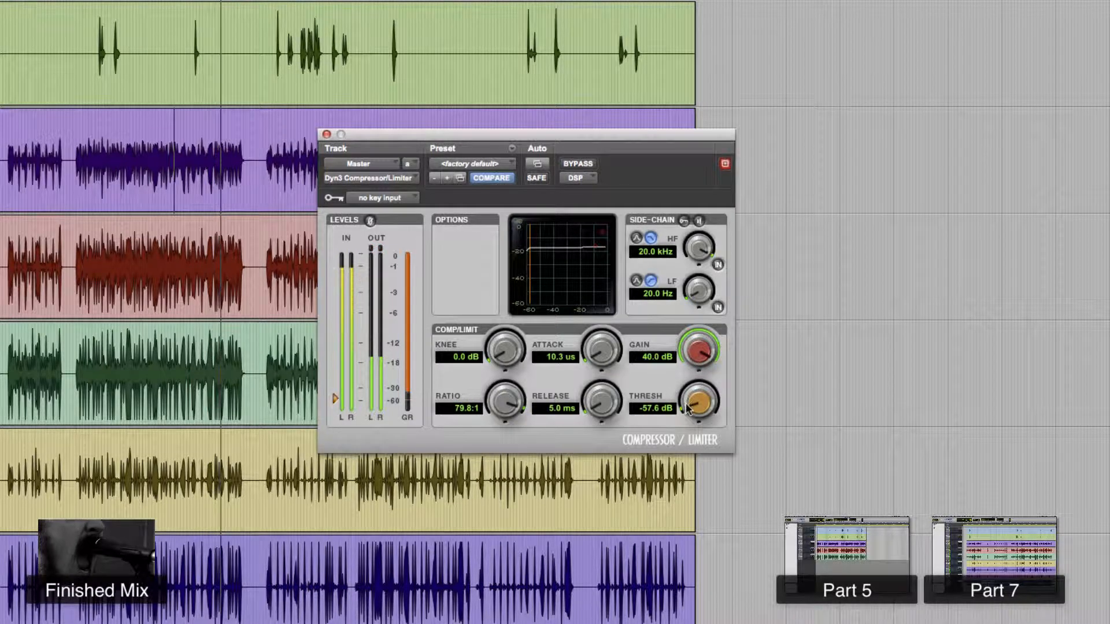
{"action": "left_click_drag", "start_coordinate": [688, 408], "coordinate": [694, 426]}
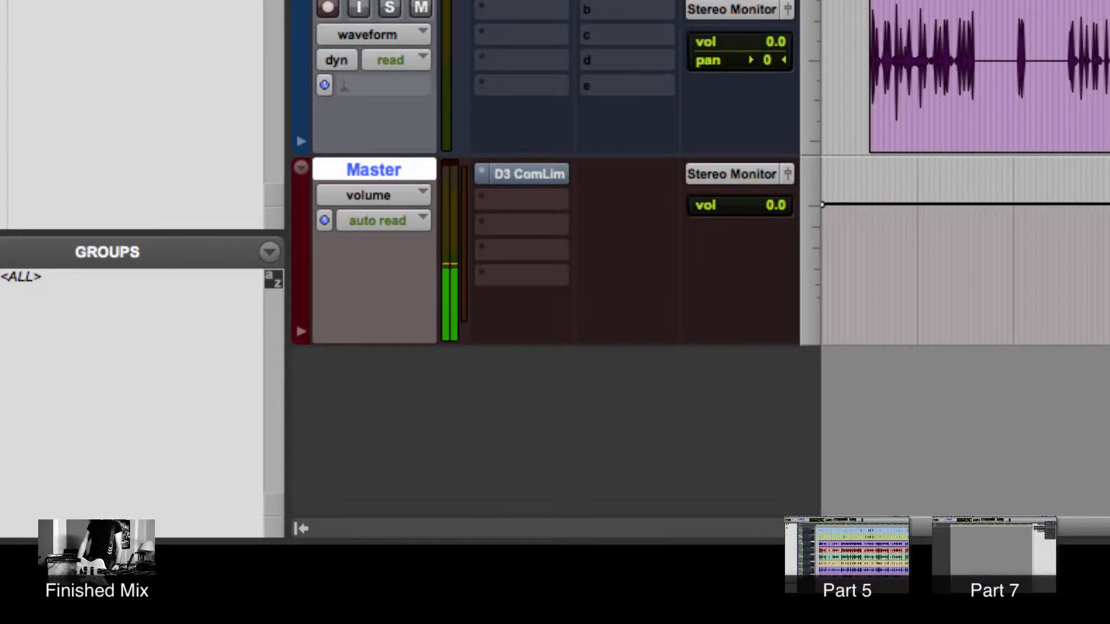
- Audition the mix through the Master compressor and close the plug-in window
{"action": "key", "text": "shift+a"}
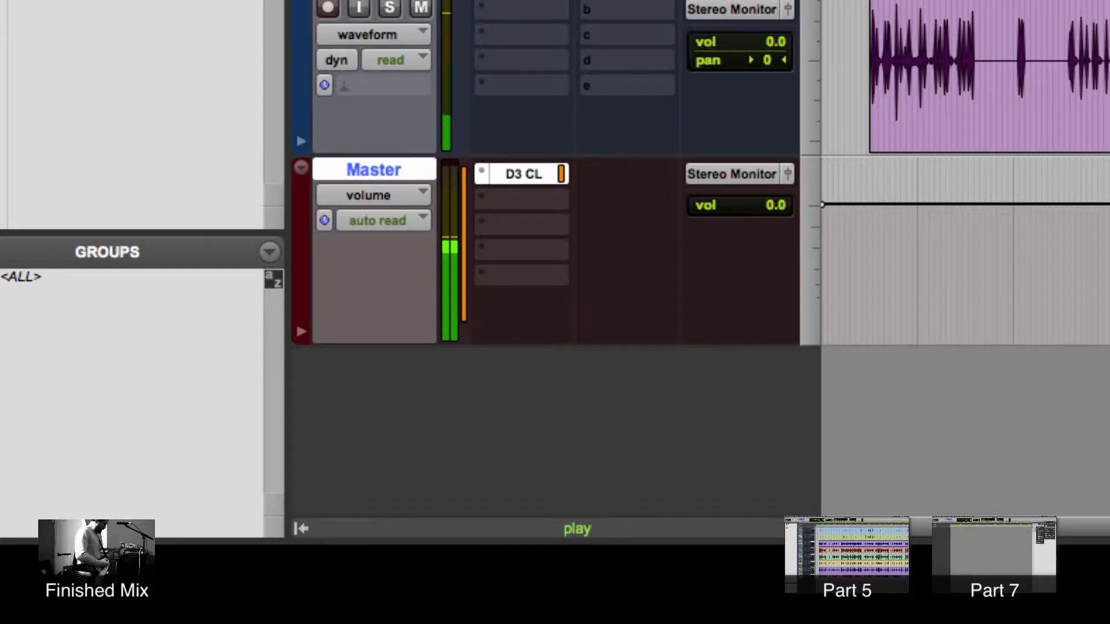
{"action": "key", "text": "shift+a"}
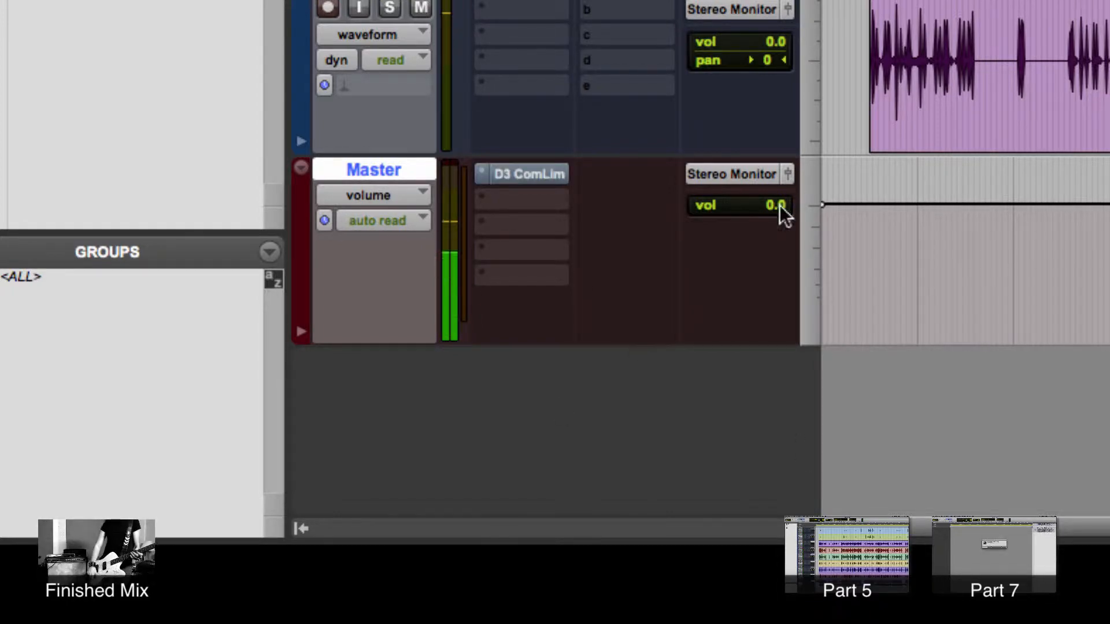
{"action": "left_click", "coordinate": [477, 177]}
{"action": "left_click", "coordinate": [572, 47]}
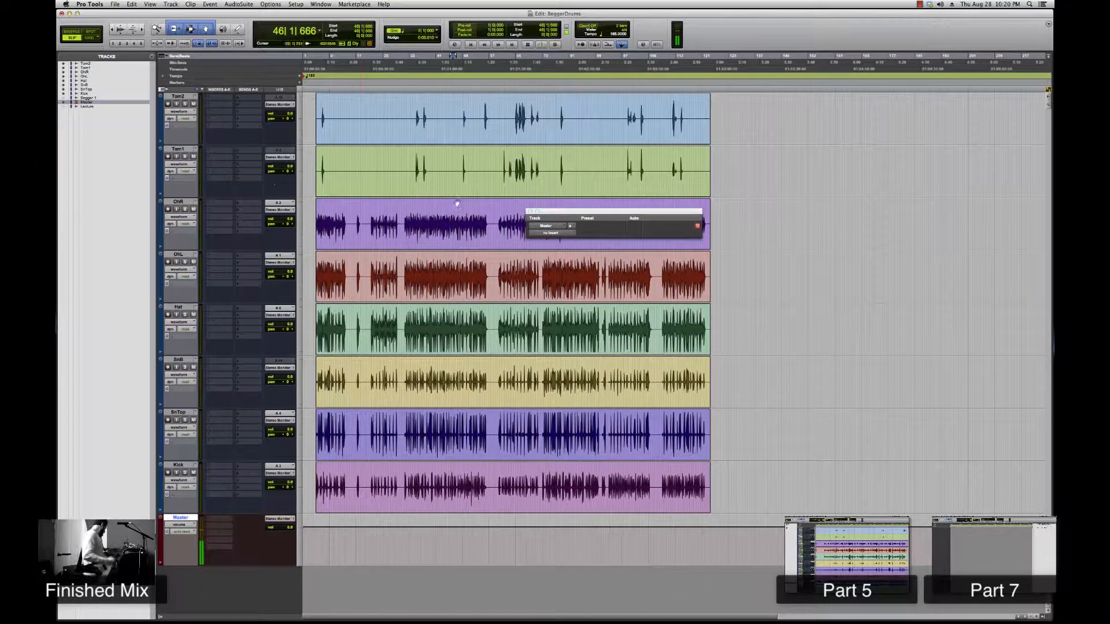
{"action": "left_click", "coordinate": [530, 211]}
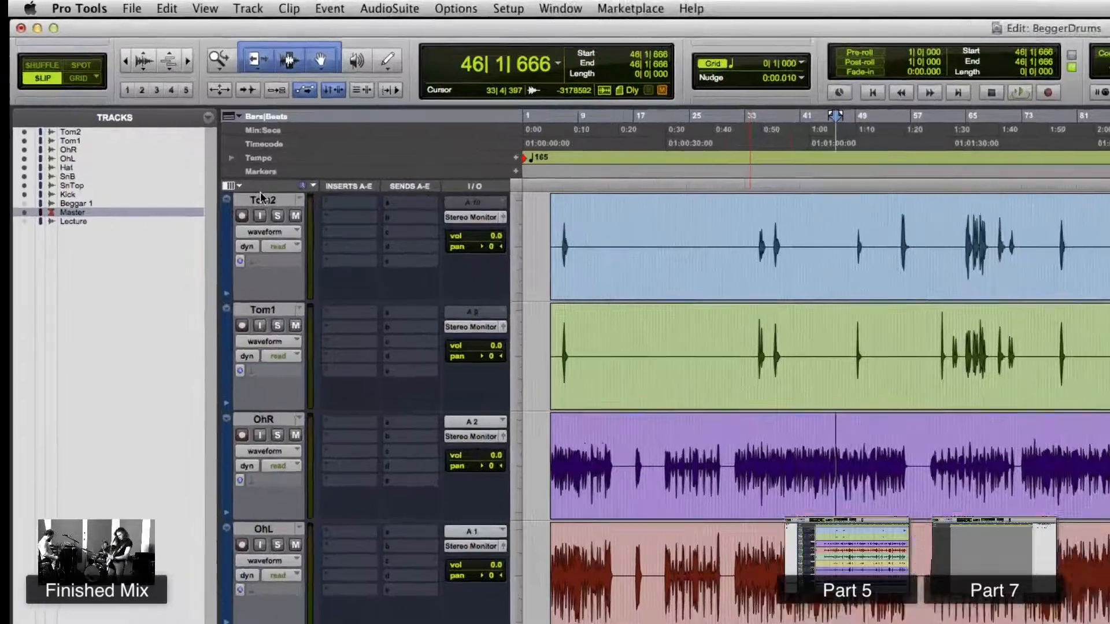
- Select Tom2 and Tom1 and route their outputs to Bus 1-2 (Stereo)
{"action": "left_click", "coordinate": [179, 96]}
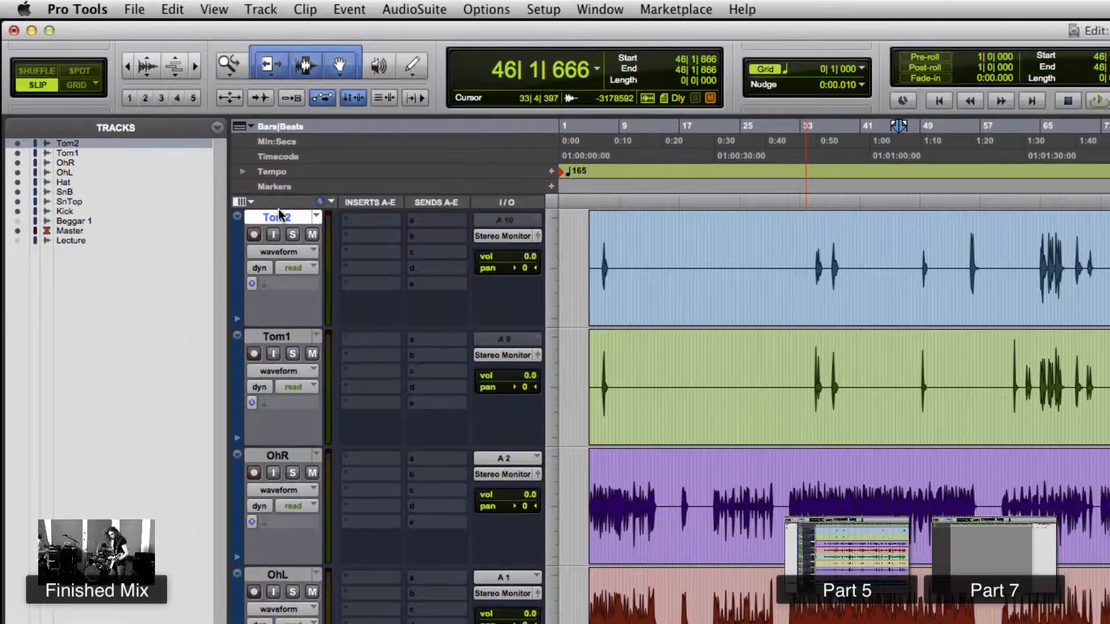
{"action": "left_click", "coordinate": [265, 336], "text": "shift"}
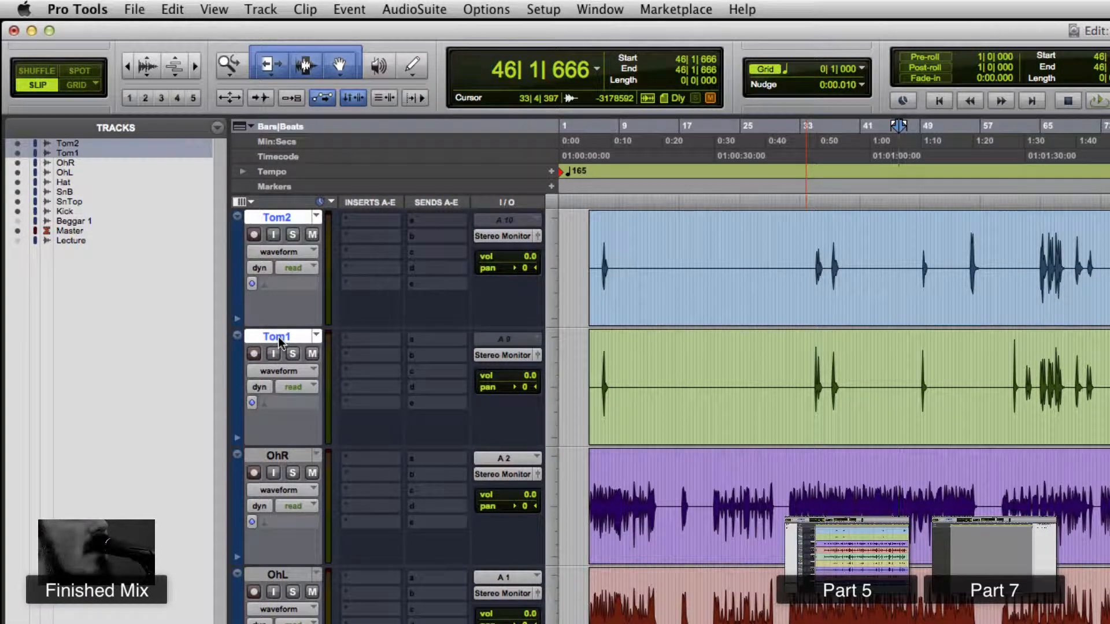
{"action": "left_click", "coordinate": [505, 237]}
{"action": "mouse_move", "coordinate": [535, 252]}
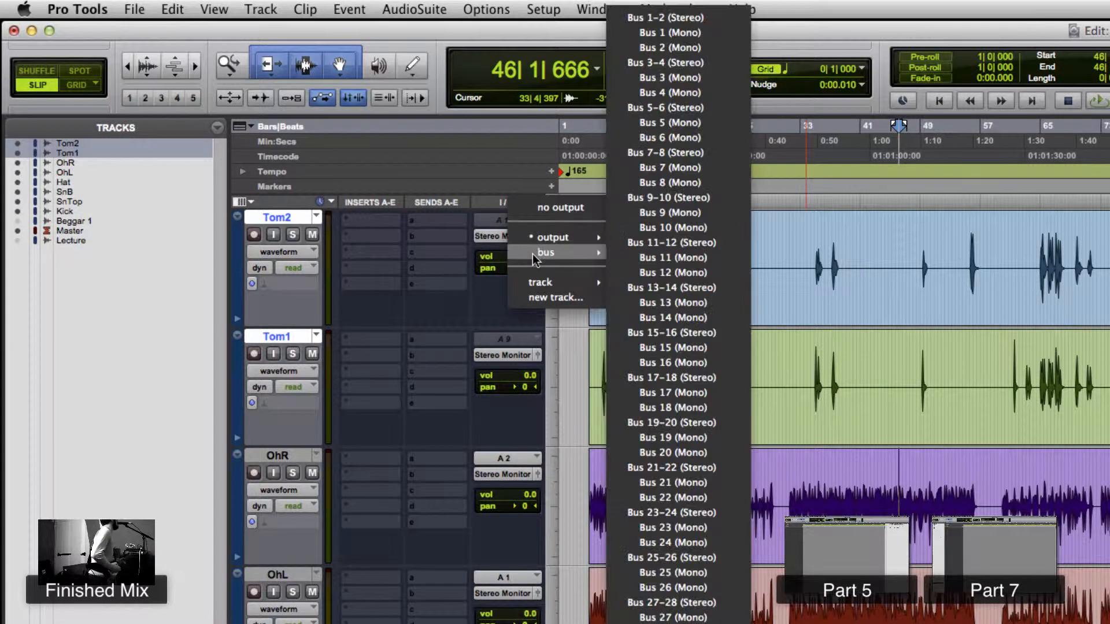
{"action": "left_click", "coordinate": [643, 18], "text": "alt+shift"}
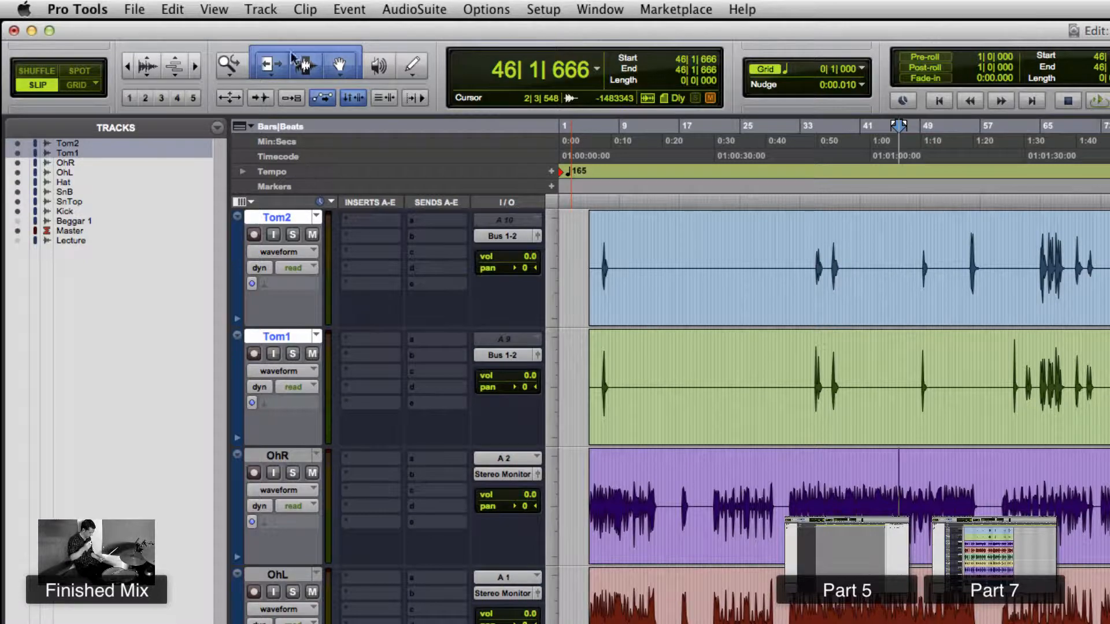
- Create one new stereo Aux Input track
{"action": "left_click", "coordinate": [279, 11]}
{"action": "left_click", "coordinate": [279, 31]}
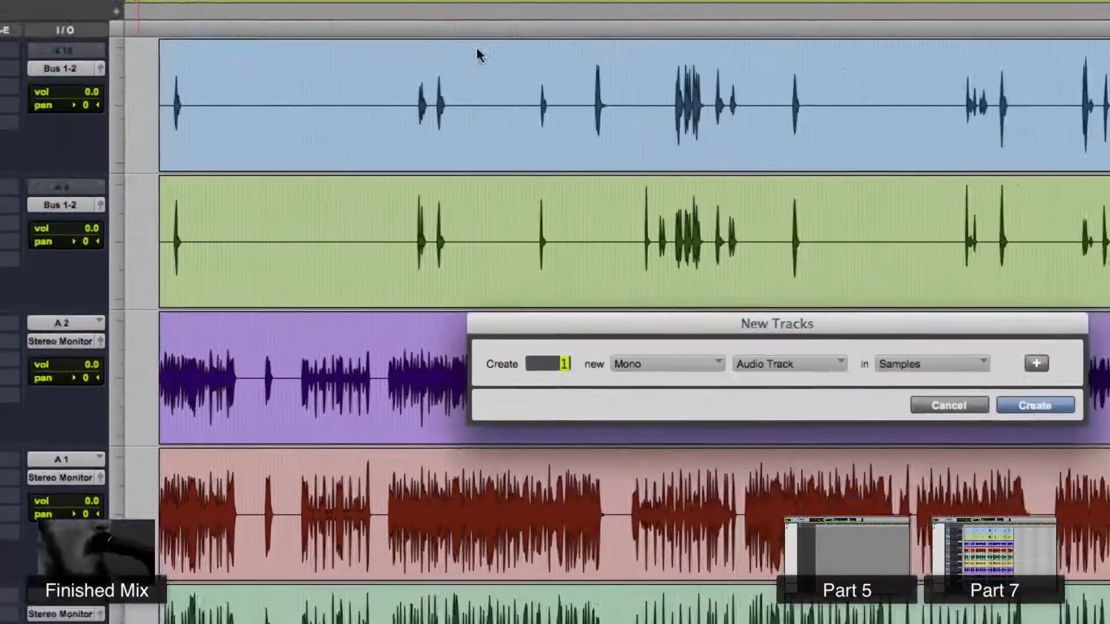
{"action": "left_click", "coordinate": [995, 497]}
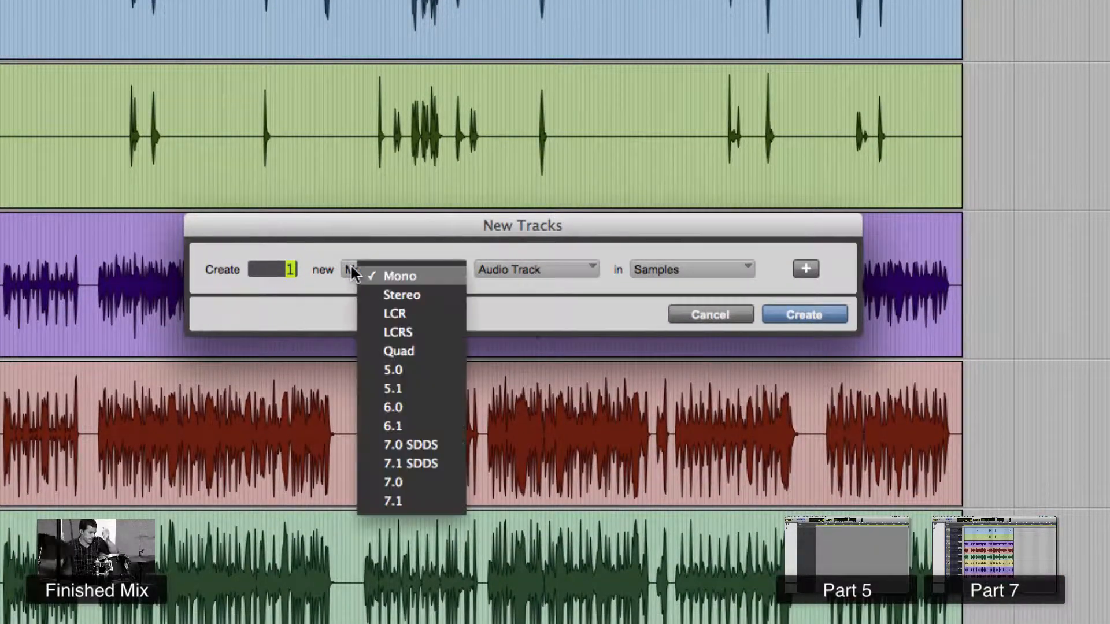
{"action": "left_click", "coordinate": [370, 294]}
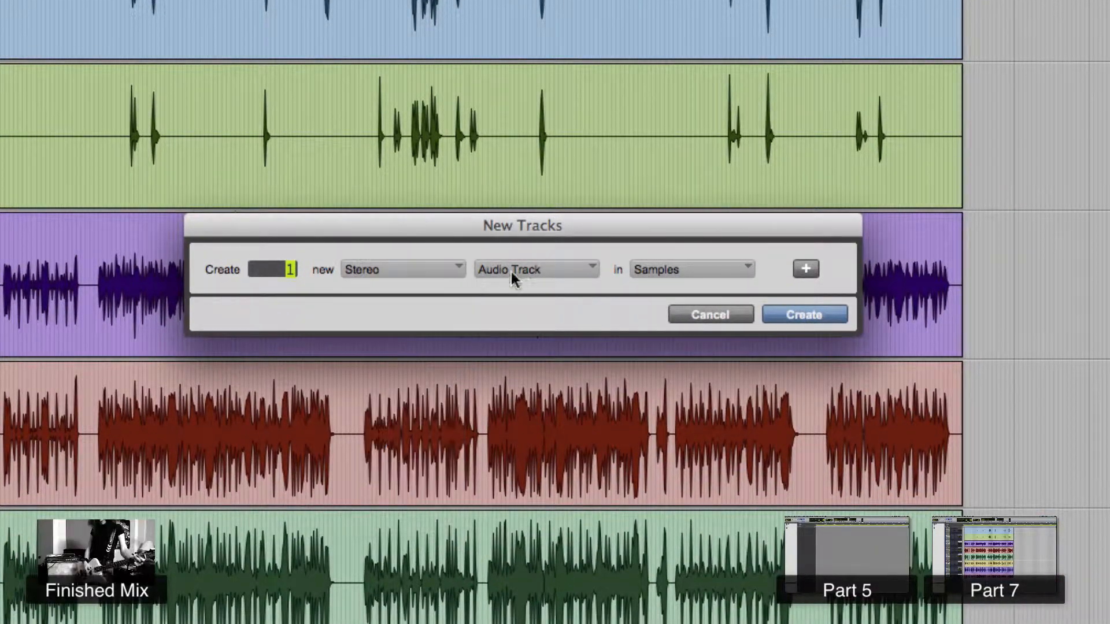
{"action": "left_click", "coordinate": [511, 269]}
{"action": "left_click", "coordinate": [549, 296]}
{"action": "left_click", "coordinate": [769, 315]}
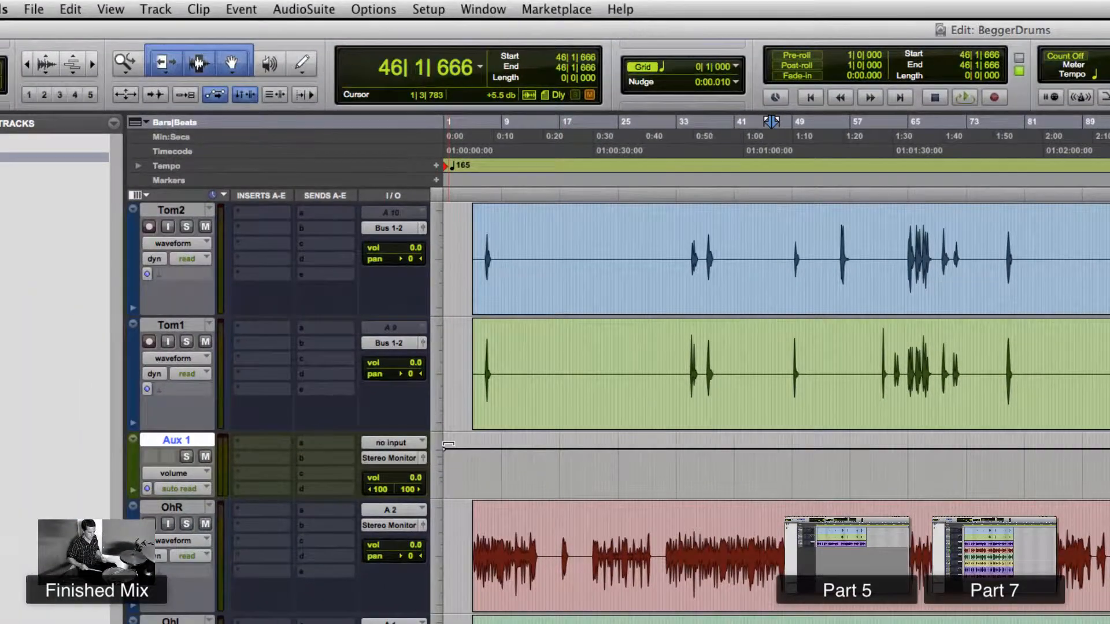
- Set the new aux track's input to Bus 1-2 (Stereo)
{"action": "left_click", "coordinate": [403, 443]}
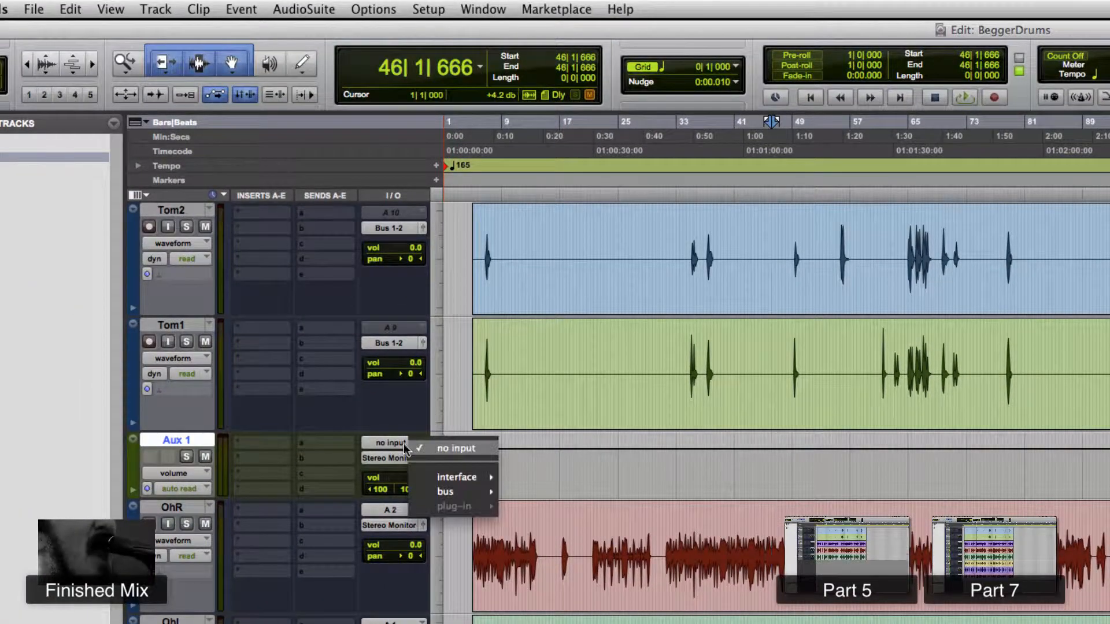
{"action": "mouse_move", "coordinate": [448, 492]}
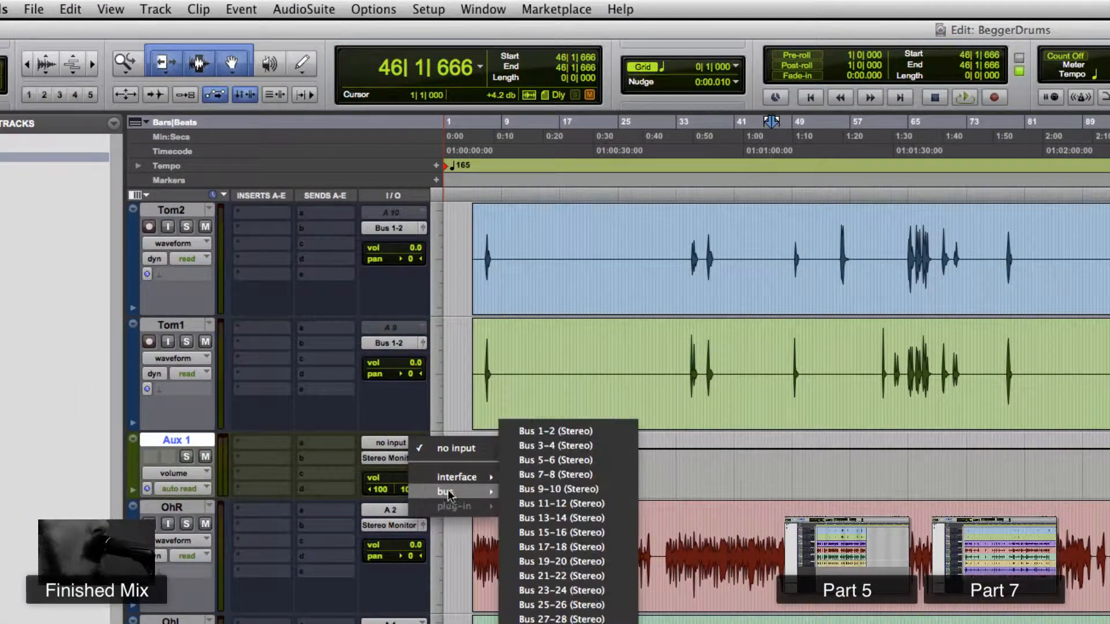
{"action": "left_click", "coordinate": [538, 434]}
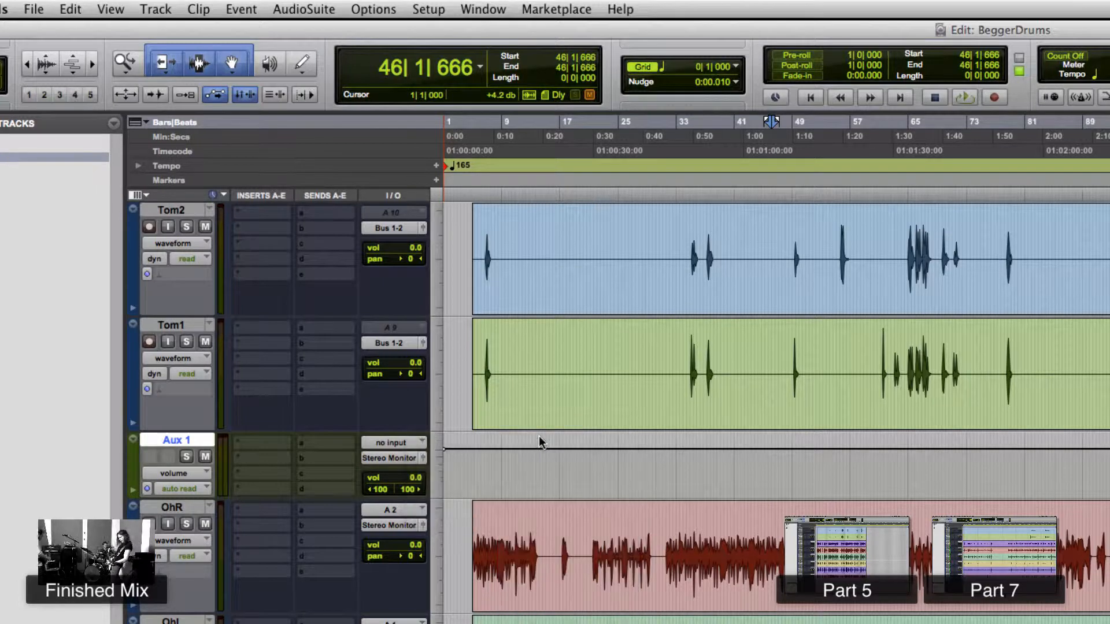
- Solo the tom tracks one at a time and together, playing back to audition them through the aux
{"action": "left_click", "coordinate": [185, 458], "text": "super"}
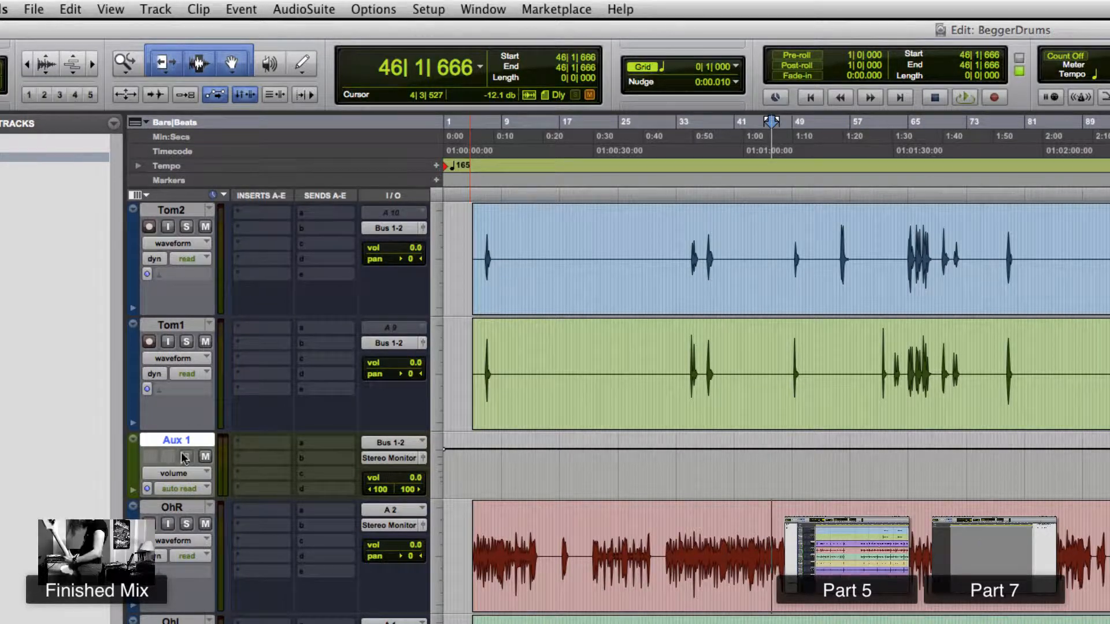
{"action": "left_click", "coordinate": [186, 342]}
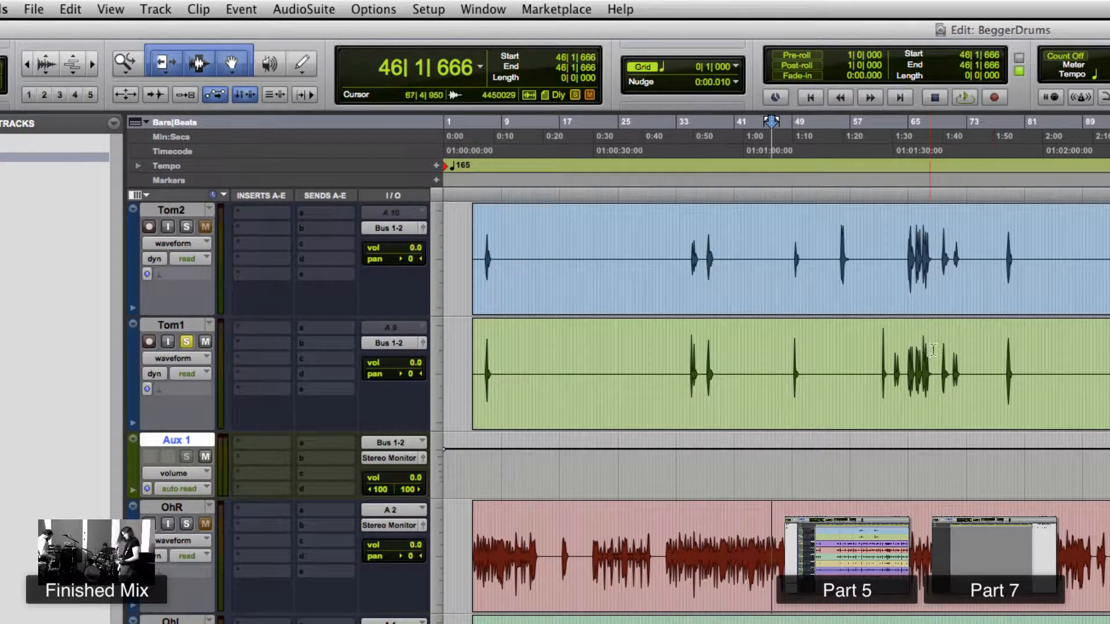
{"action": "left_click", "coordinate": [911, 360]}
{"action": "key", "text": "space"}
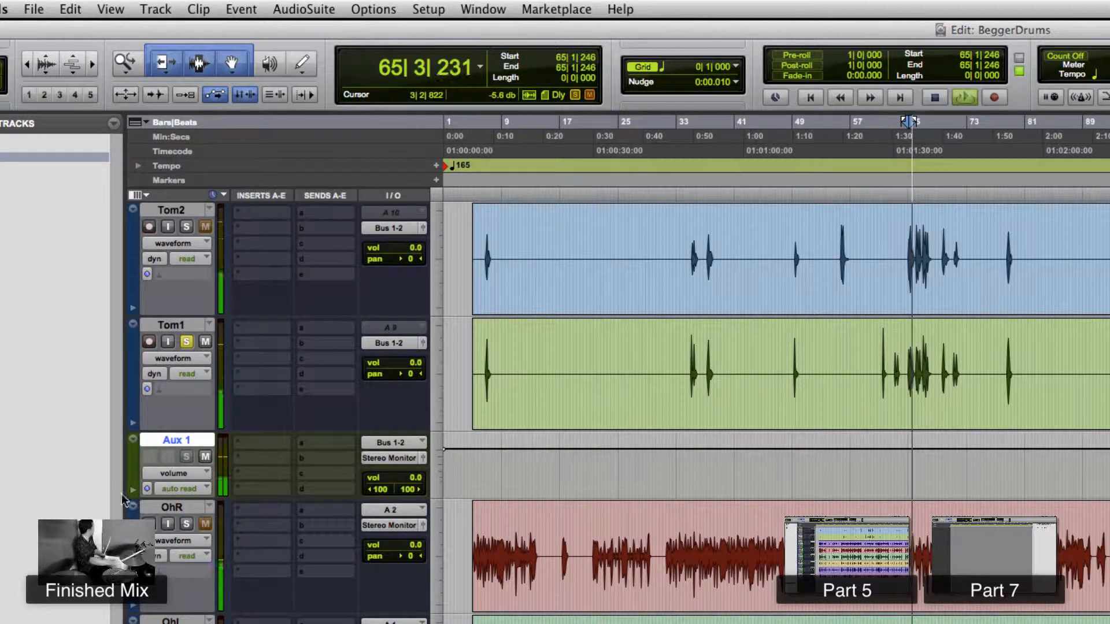
{"action": "key", "text": "space"}
{"action": "left_click", "coordinate": [186, 342]}
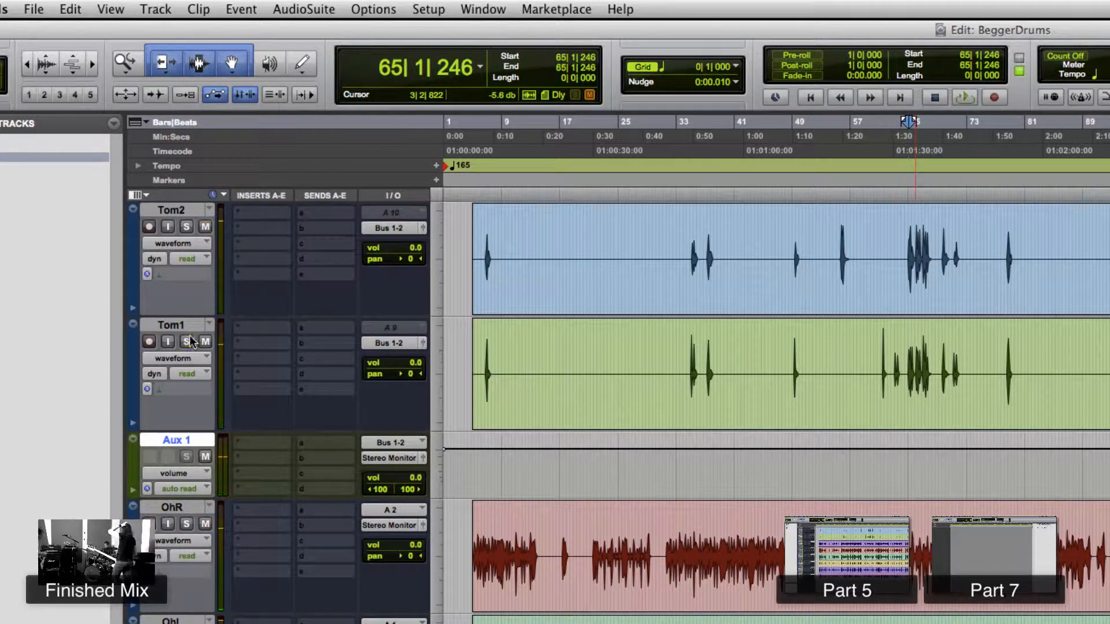
{"action": "left_click", "coordinate": [186, 227]}
{"action": "key", "text": "space"}
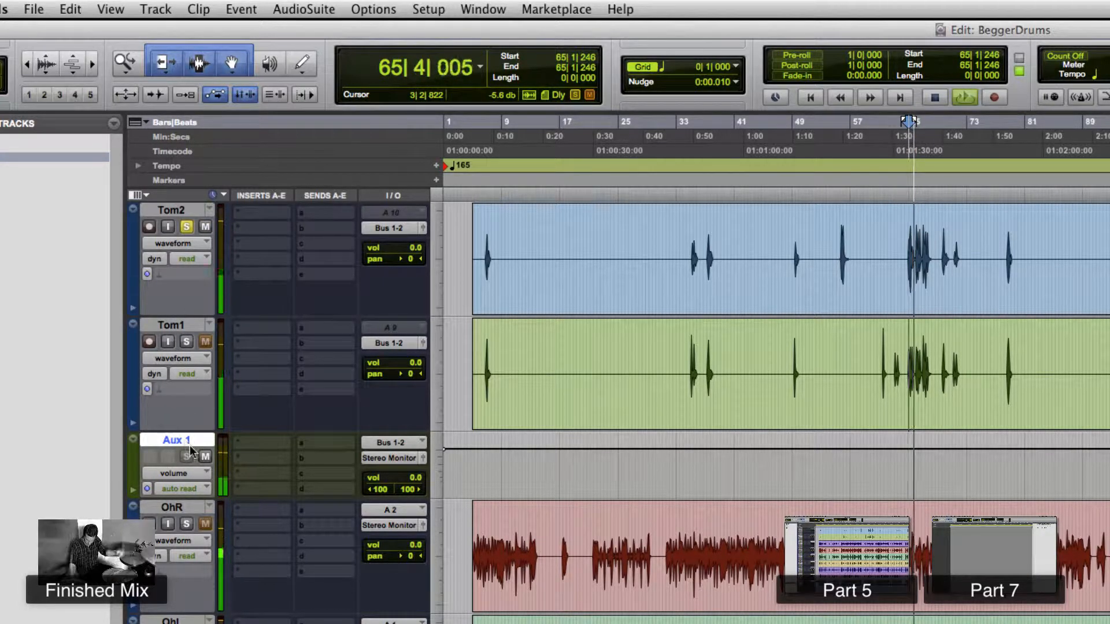
{"action": "key", "text": "space"}
{"action": "left_click", "coordinate": [186, 226]}
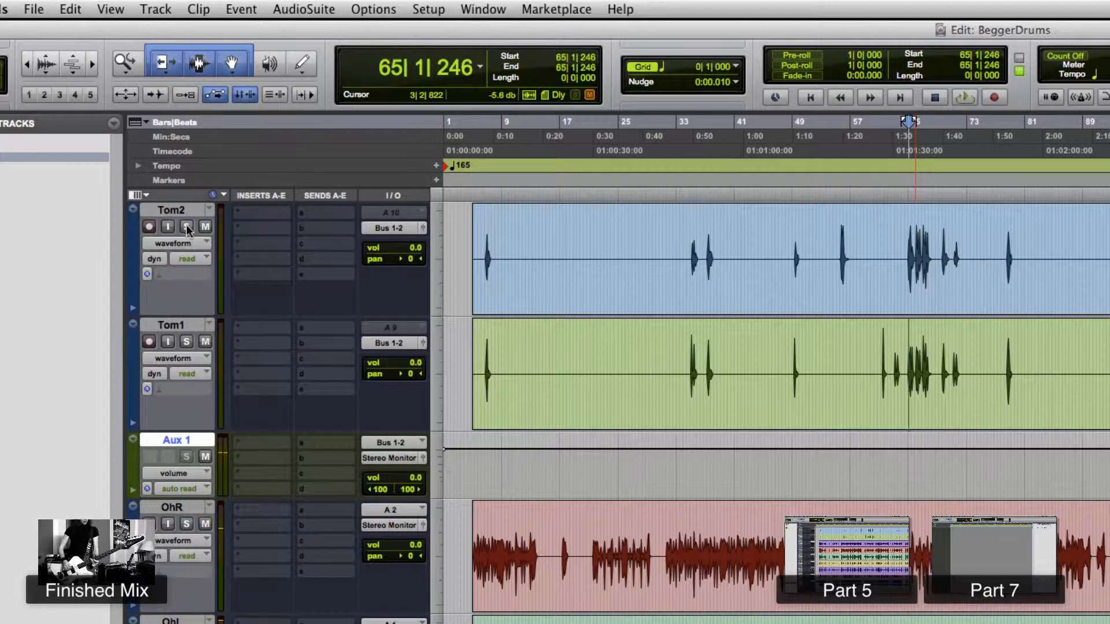
{"action": "left_click", "coordinate": [186, 342]}
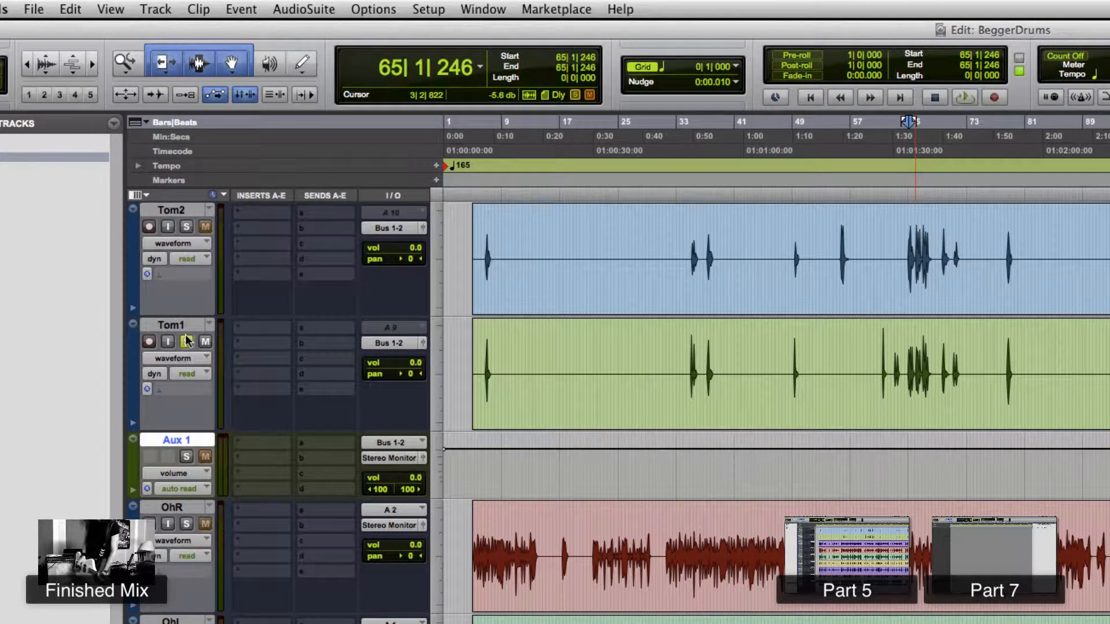
{"action": "key", "text": "space"}
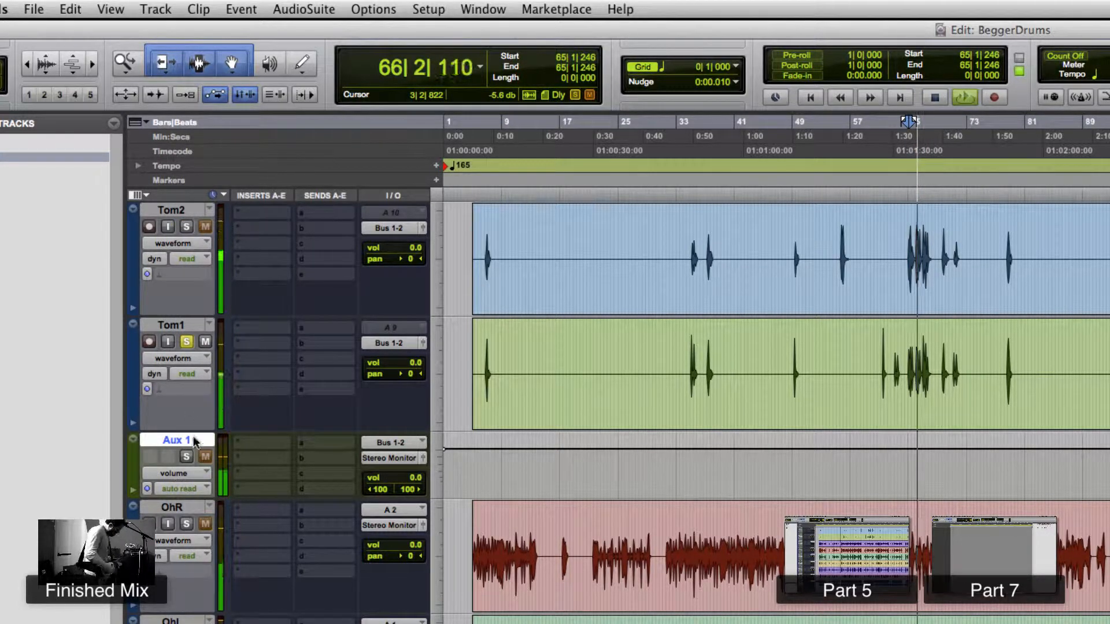
{"action": "key", "text": "space"}
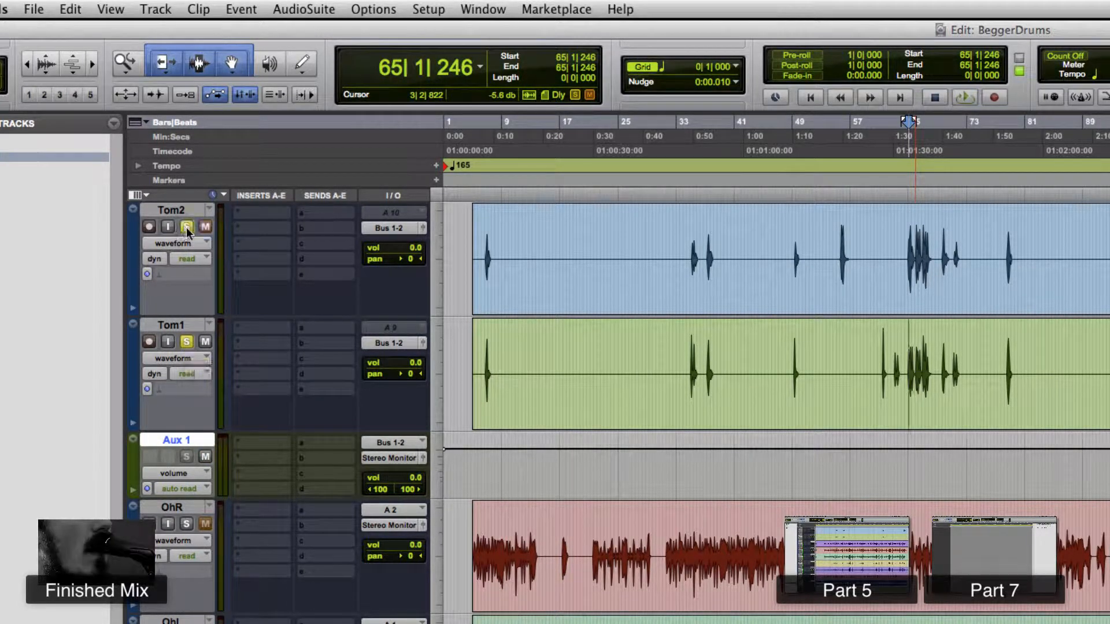
{"action": "key", "text": "space"}
{"action": "key", "text": "space"}
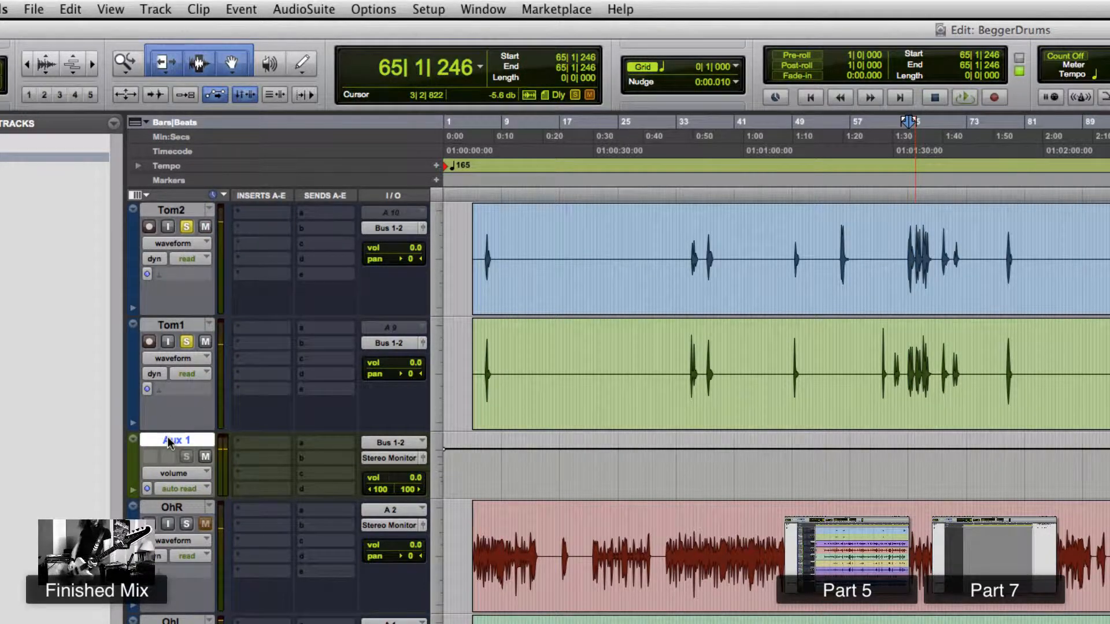
- Rename the aux track as Toms
{"action": "double_click", "coordinate": [168, 441]}
{"action": "type", "text": "T"}
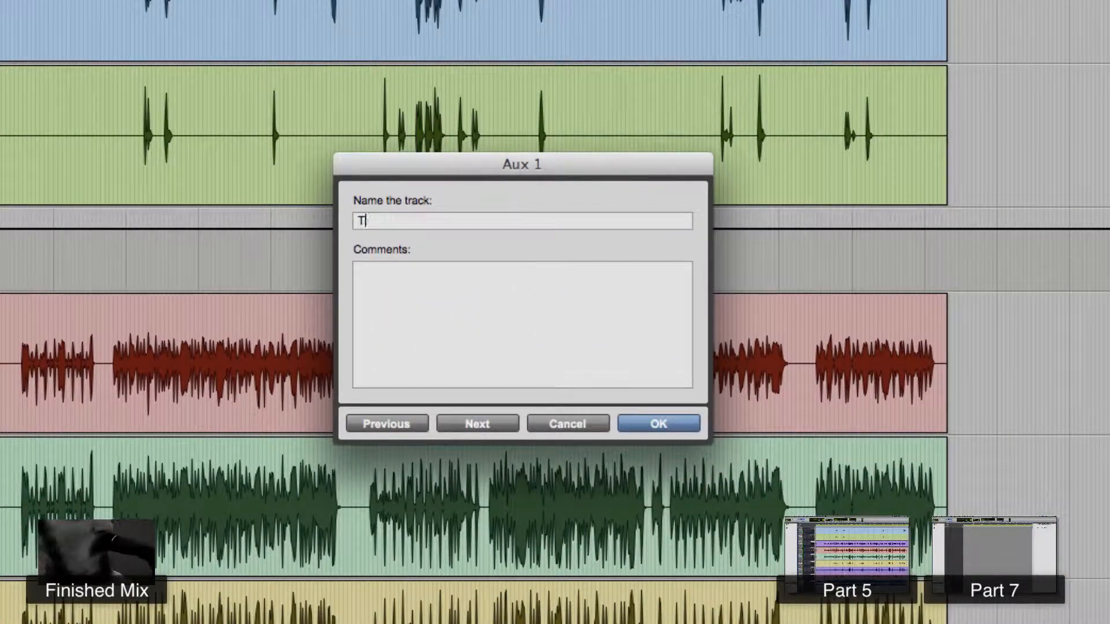
{"action": "type", "text": "oms"}
{"action": "key", "text": "Return"}
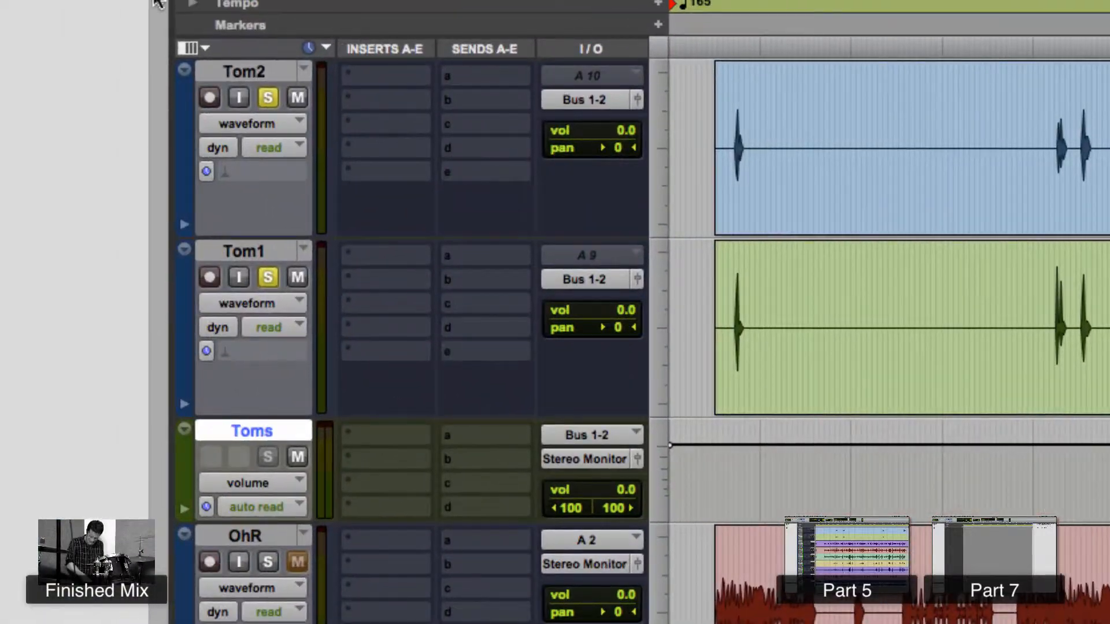
- Unsolo both tom tracks and route the OhR and OhL track outputs to Bus 3-4 (Stereo)
{"action": "left_click", "coordinate": [269, 98]}
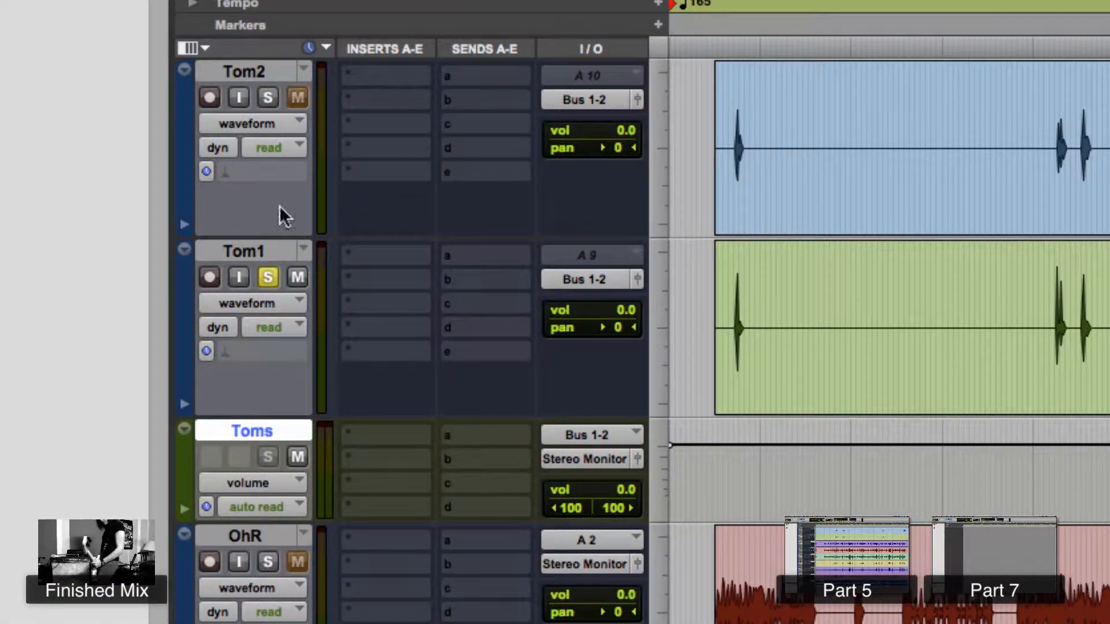
{"action": "left_click", "coordinate": [269, 279]}
{"action": "left_click", "coordinate": [269, 538]}
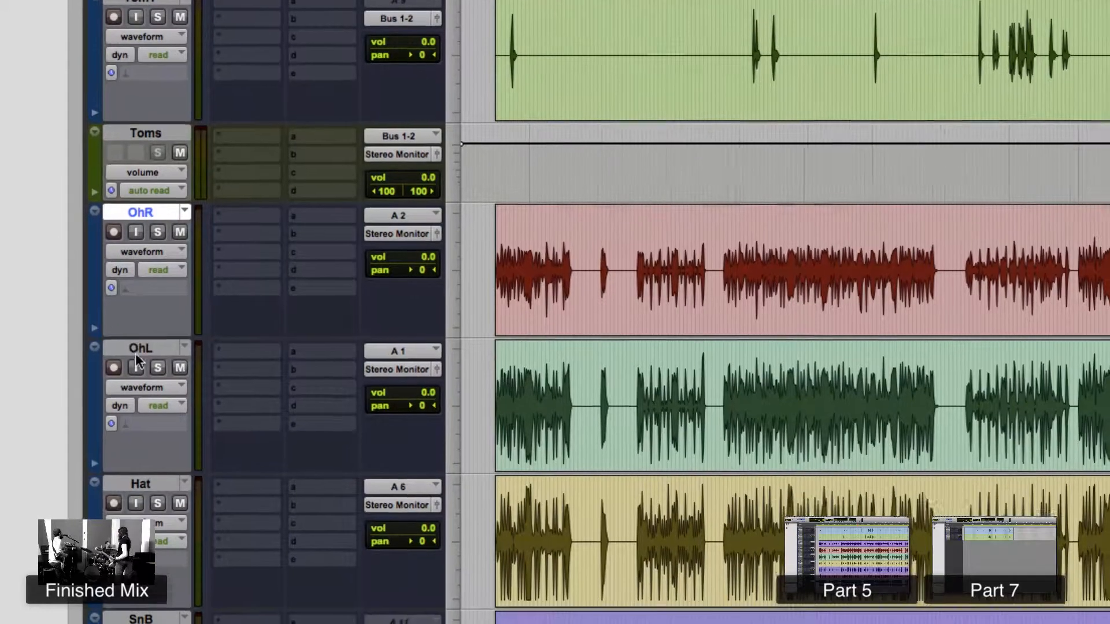
{"action": "left_click", "coordinate": [136, 352], "text": "shift"}
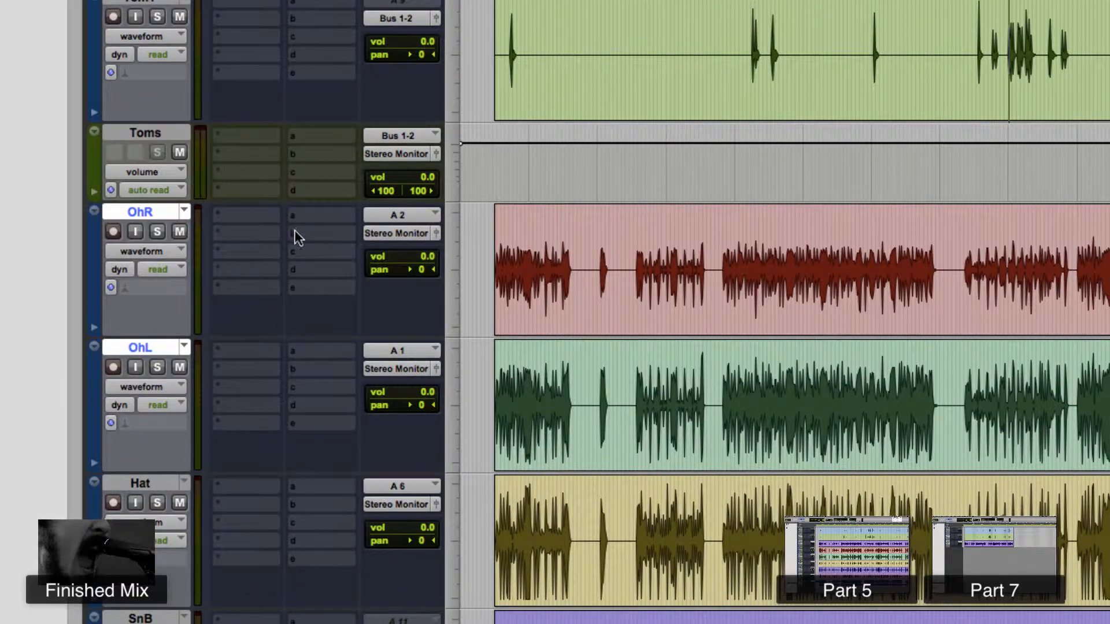
{"action": "left_click", "coordinate": [397, 217]}
{"action": "mouse_move", "coordinate": [442, 255]}
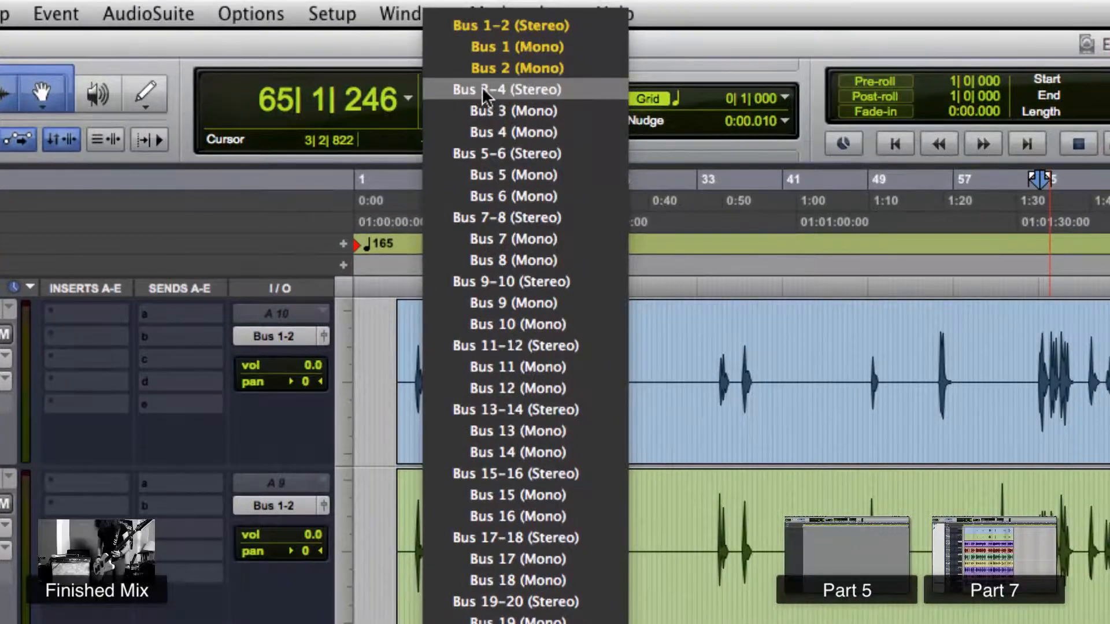
{"action": "left_click", "coordinate": [481, 86]}
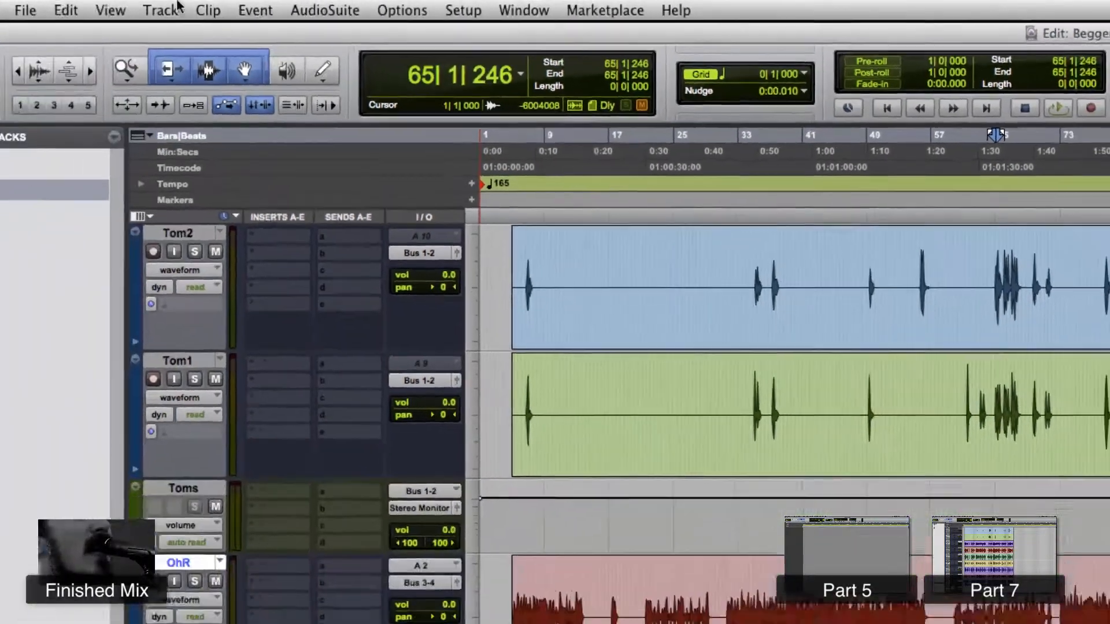
- Create one new stereo Aux Input track
{"action": "left_click", "coordinate": [174, 10]}
{"action": "left_click", "coordinate": [255, 30]}
{"action": "left_click", "coordinate": [428, 243]}
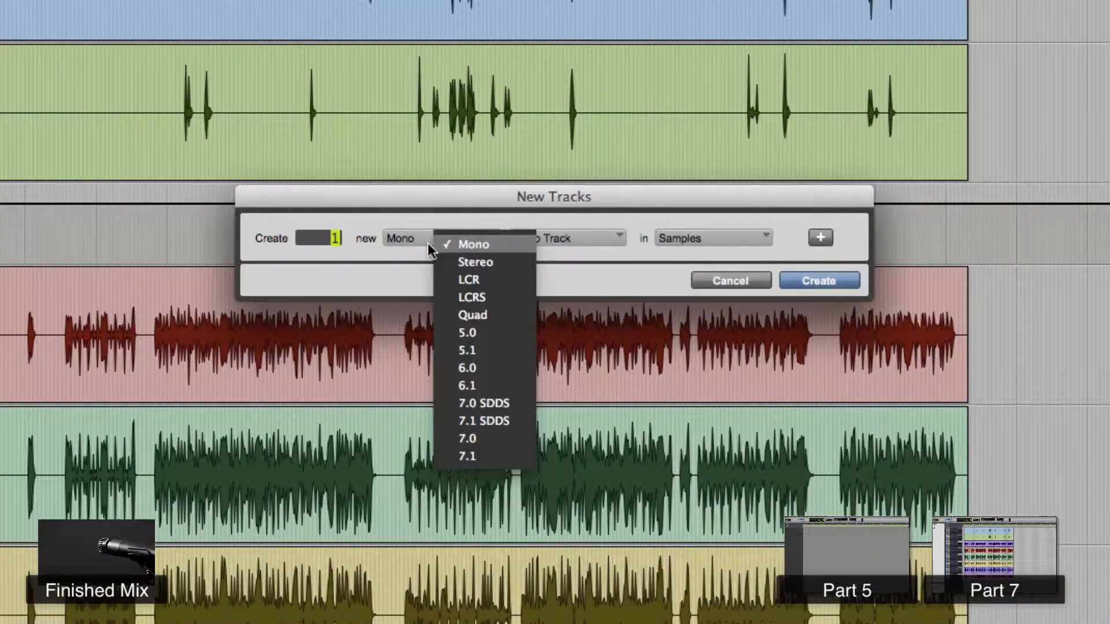
{"action": "left_click", "coordinate": [454, 265]}
{"action": "left_click", "coordinate": [585, 234]}
{"action": "left_click", "coordinate": [601, 262]}
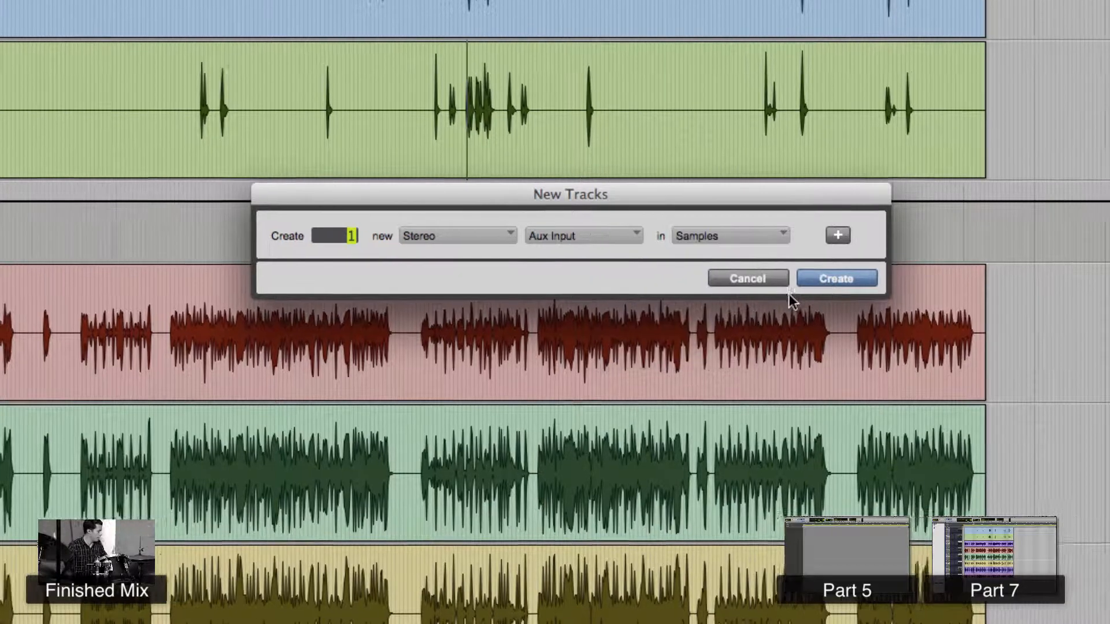
{"action": "left_click", "coordinate": [798, 286]}
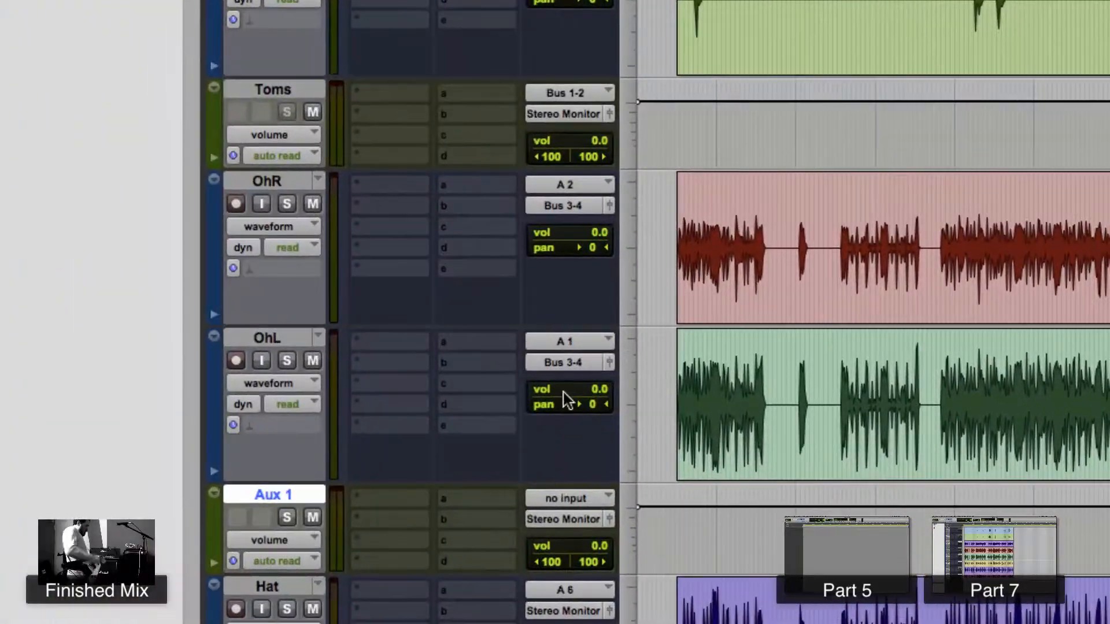
- Set the new aux track's input to Bus 3-4 (Stereo)
{"action": "left_click", "coordinate": [570, 498]}
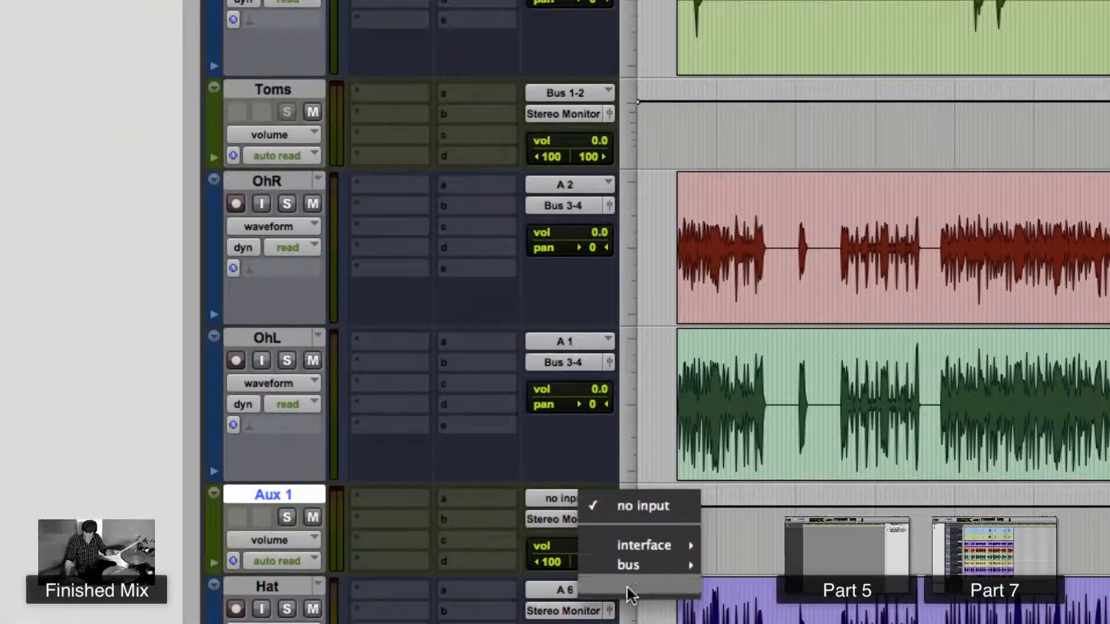
{"action": "mouse_move", "coordinate": [636, 566]}
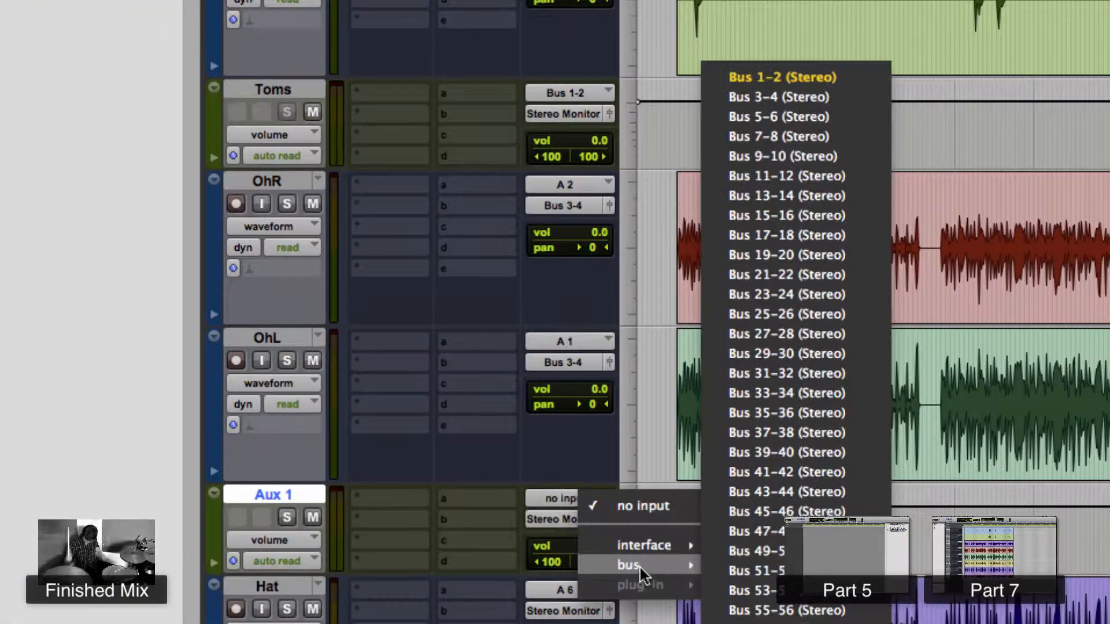
{"action": "left_click", "coordinate": [786, 94]}
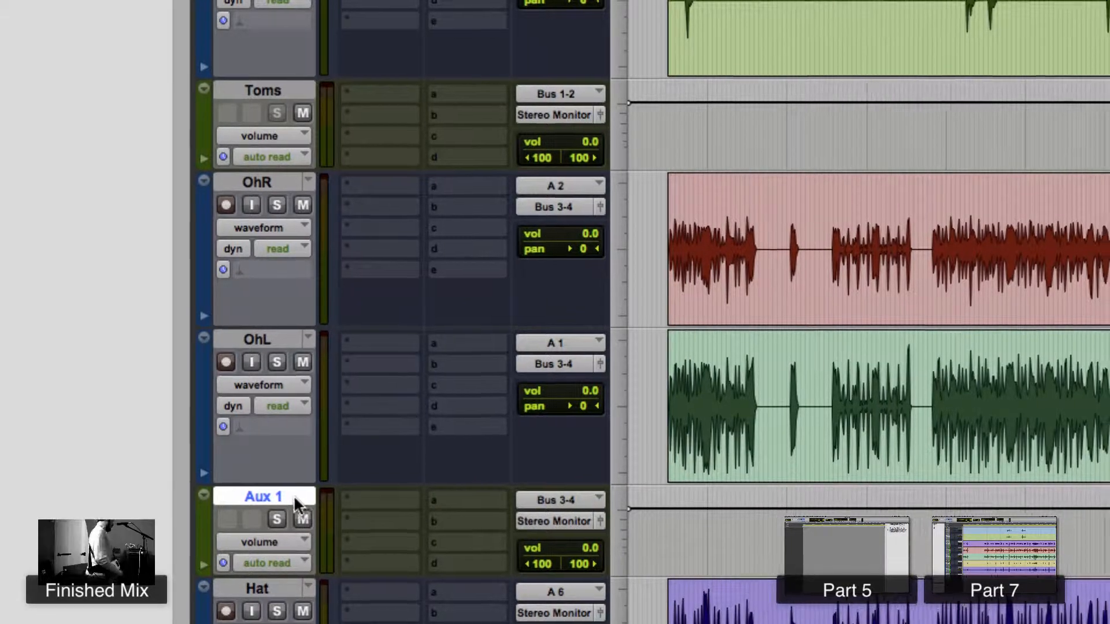
- Rename the new aux track as Ohs
{"action": "double_click", "coordinate": [274, 494]}
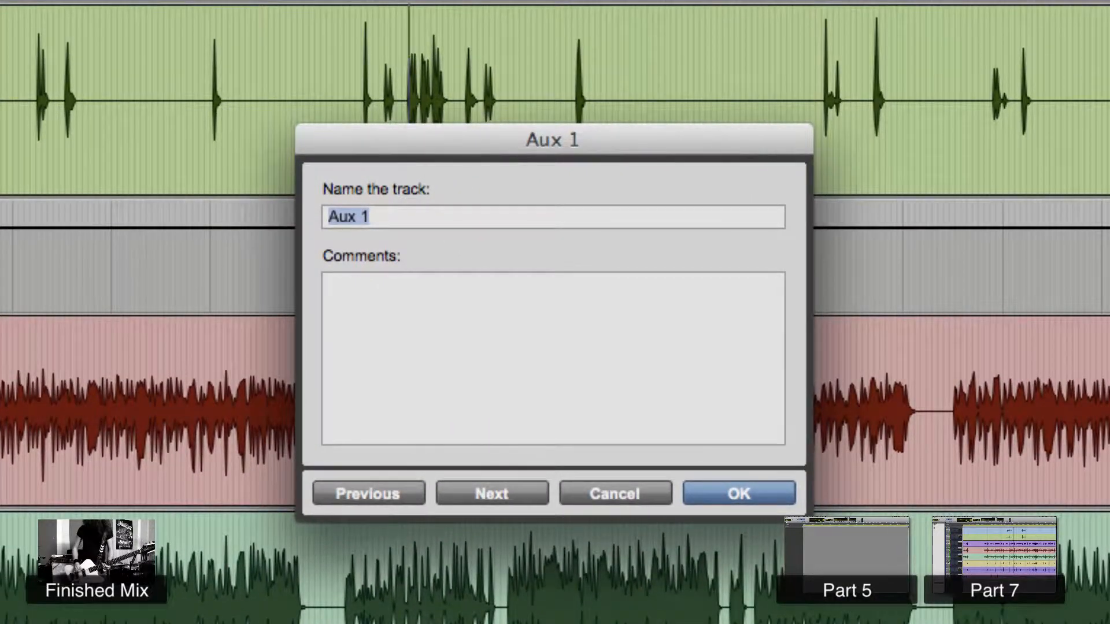
{"action": "type", "text": "Ohs"}
{"action": "key", "text": "Return"}
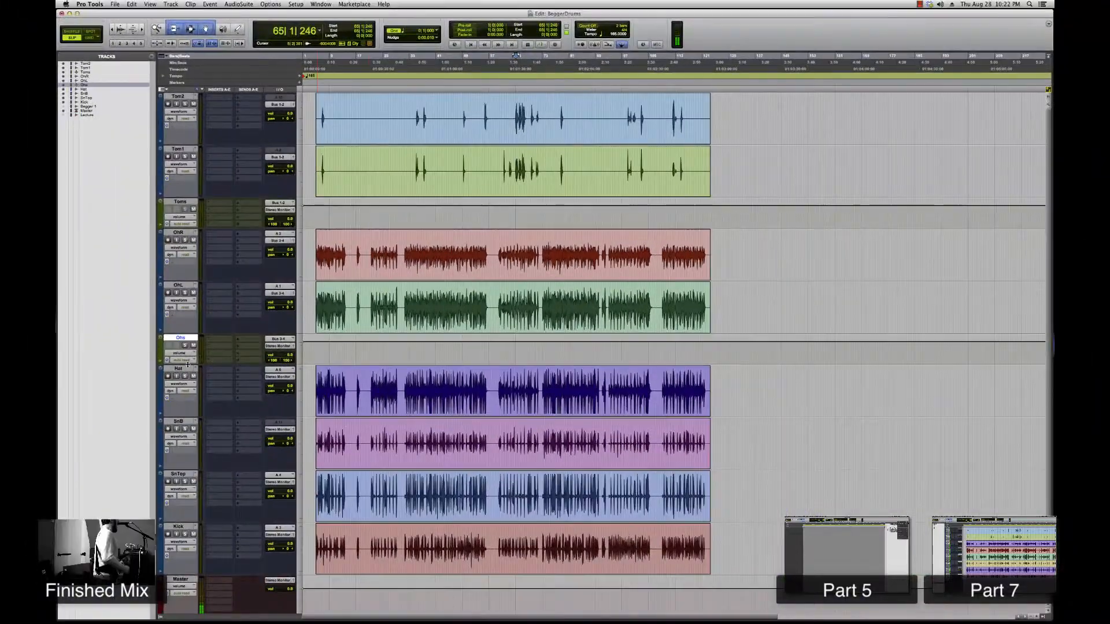
- Route the SnB and SnTop track outputs to Bus 5-6 (Stereo)
{"action": "left_click", "coordinate": [187, 370]}
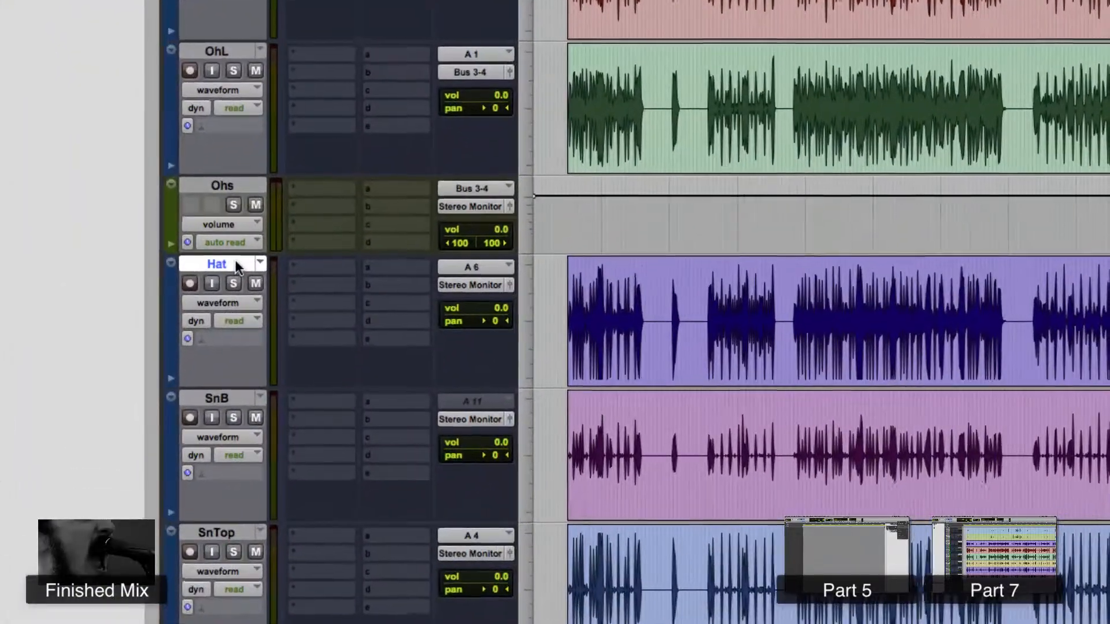
{"action": "scroll", "coordinate": [255, 155], "scroll_direction": "down", "scroll_amount": 3}
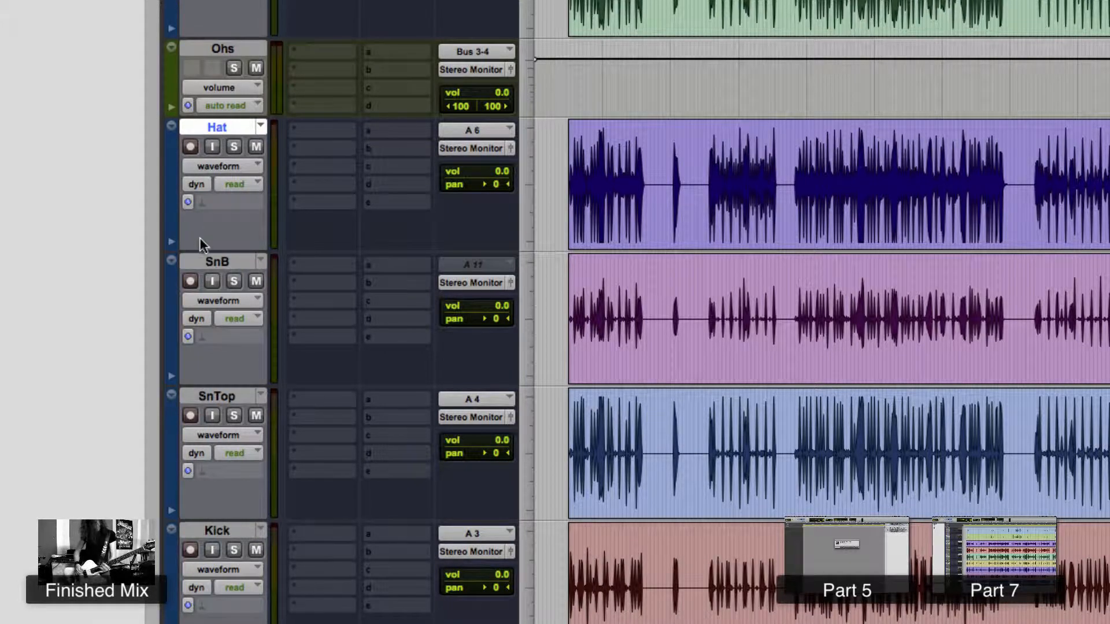
{"action": "left_click", "coordinate": [212, 265]}
{"action": "left_click", "coordinate": [209, 393], "text": "shift"}
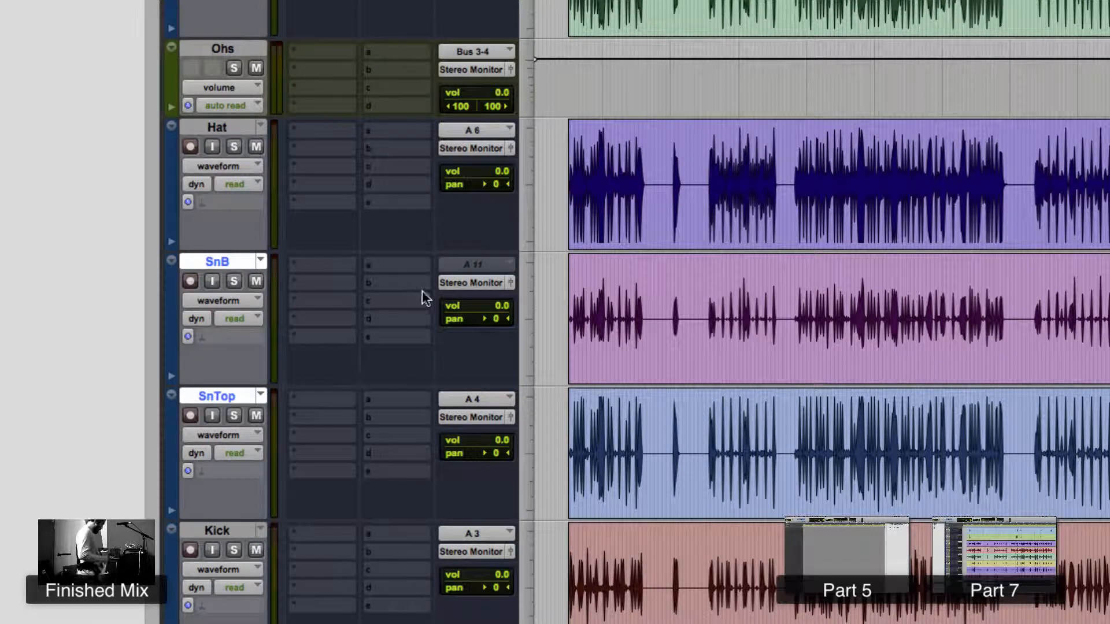
{"action": "left_click", "coordinate": [477, 283]}
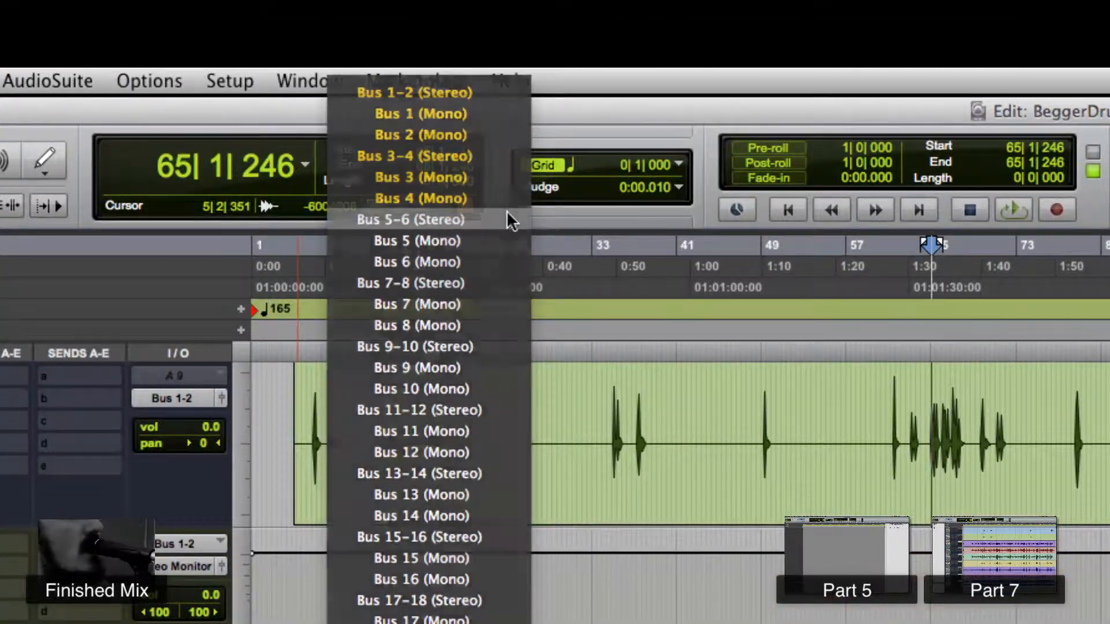
{"action": "left_click", "coordinate": [507, 218]}
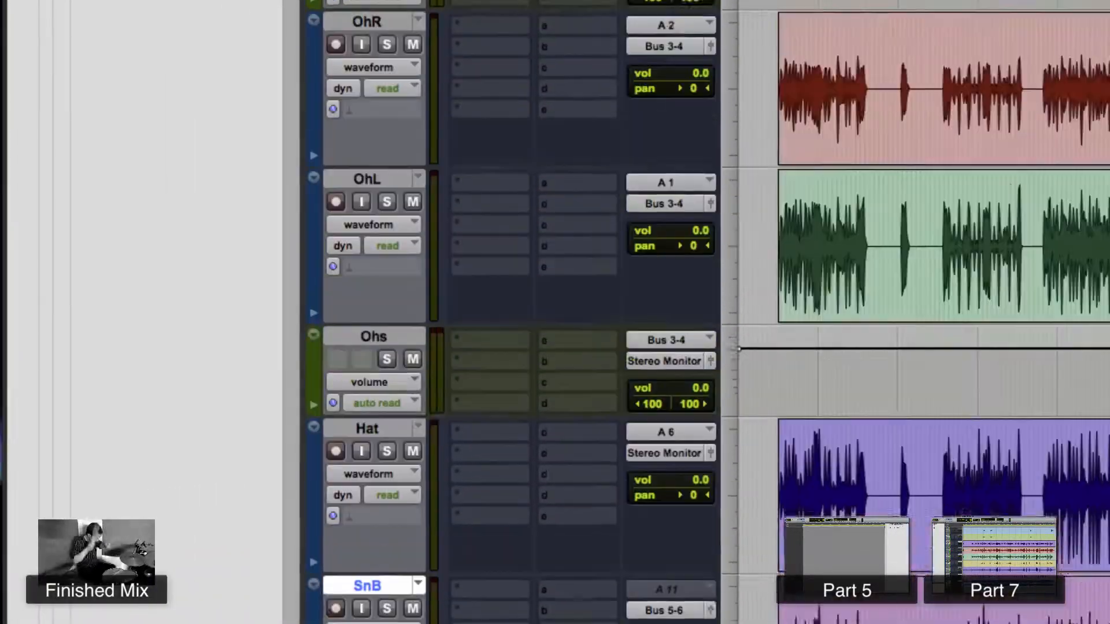
- Create three new stereo Aux Input tracks
{"action": "left_click", "coordinate": [348, 10]}
{"action": "left_click", "coordinate": [345, 43]}
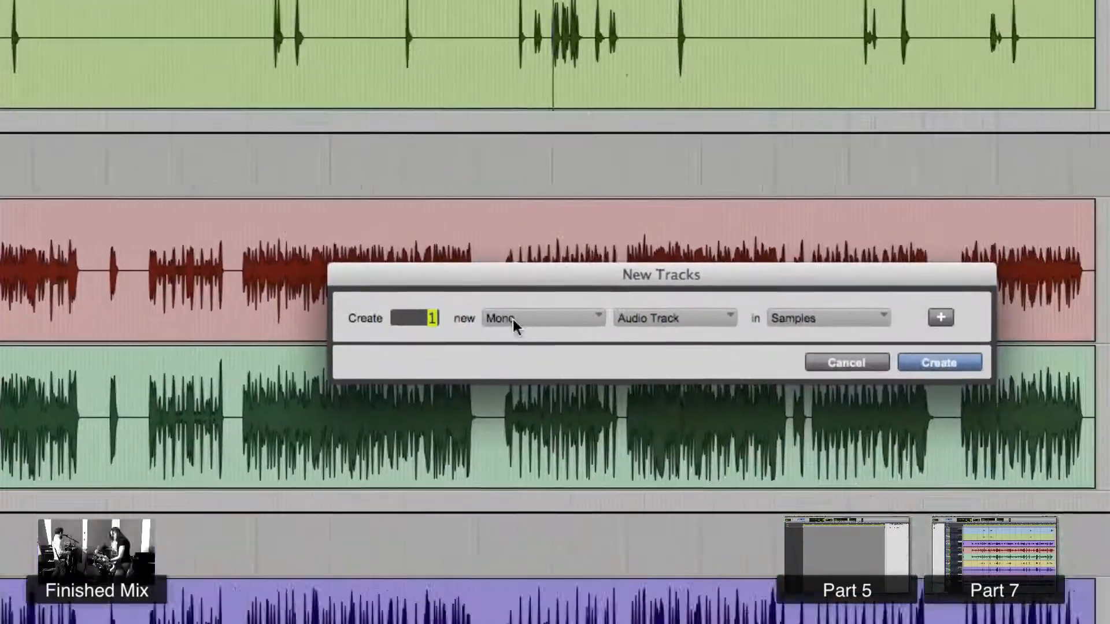
{"action": "left_click", "coordinate": [513, 319]}
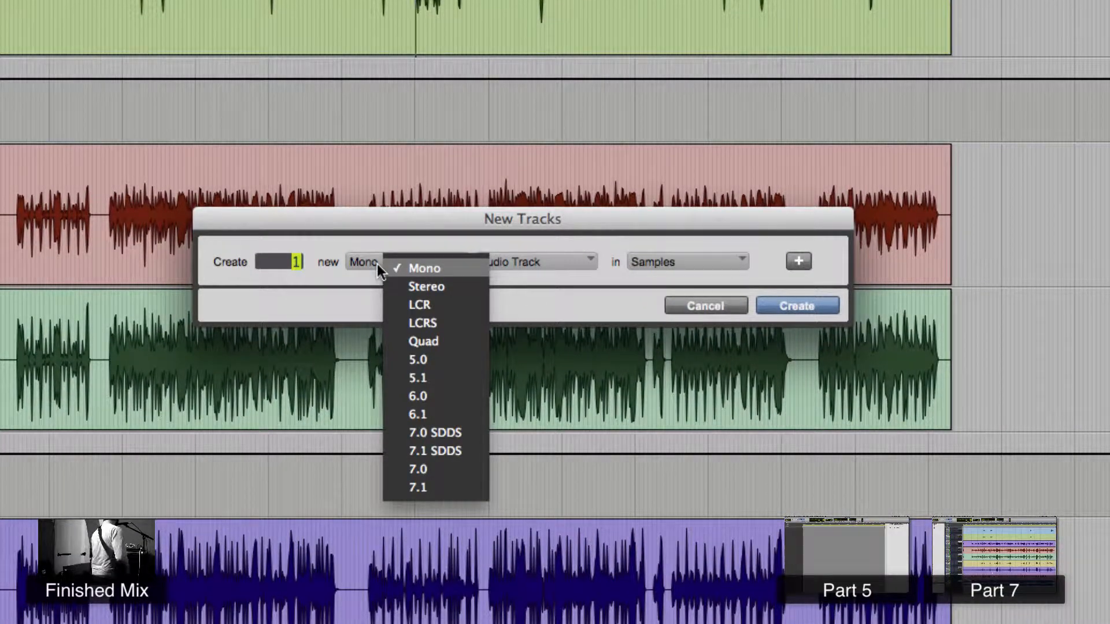
{"action": "left_click", "coordinate": [392, 288]}
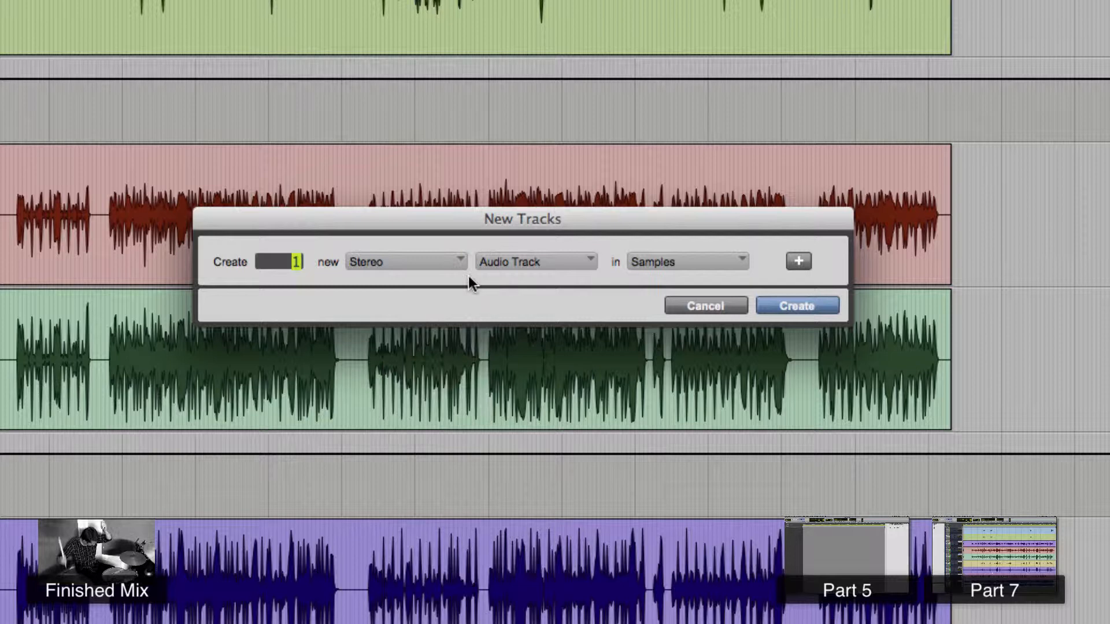
{"action": "left_click", "coordinate": [504, 260]}
{"action": "left_click", "coordinate": [525, 286]}
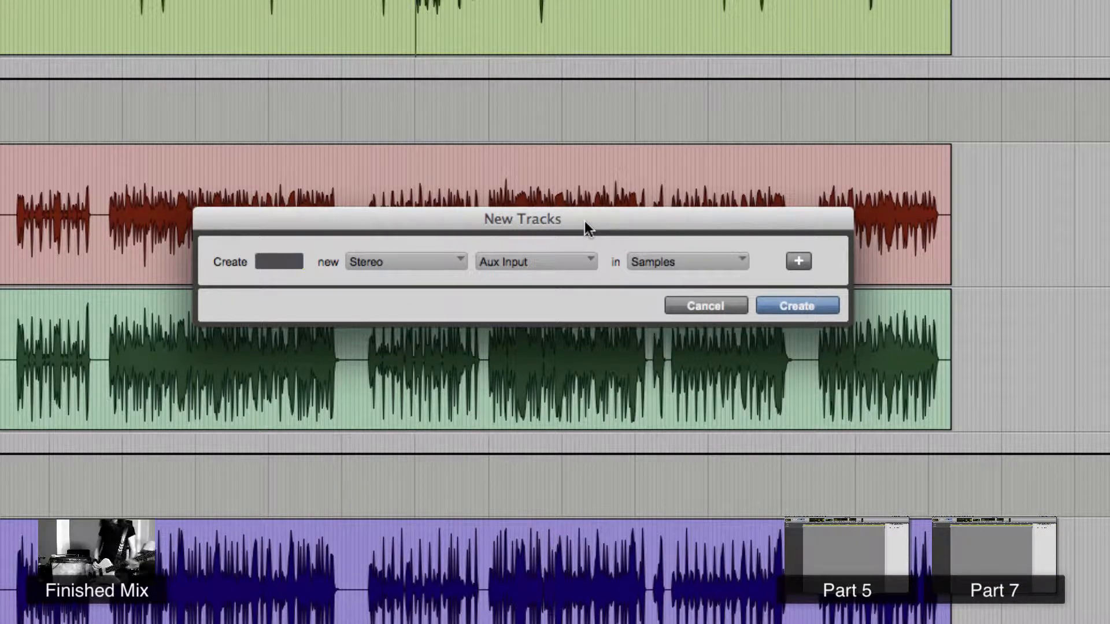
{"action": "left_click", "coordinate": [796, 306]}
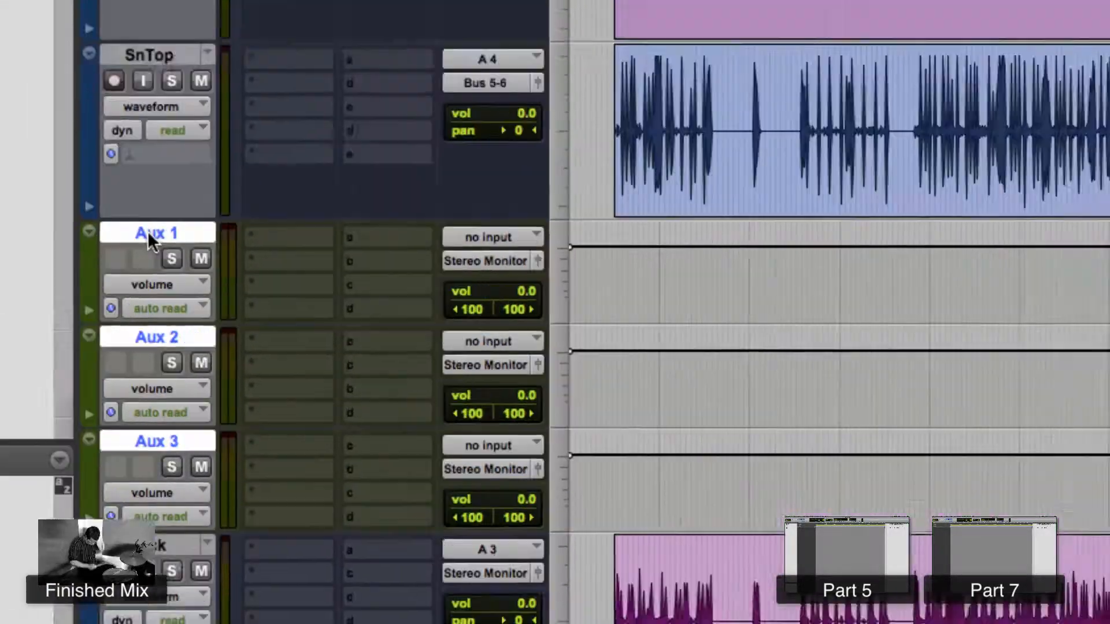
- Rename the first new aux track as Snare
{"action": "double_click", "coordinate": [267, 102]}
{"action": "type", "text": "Snare"}
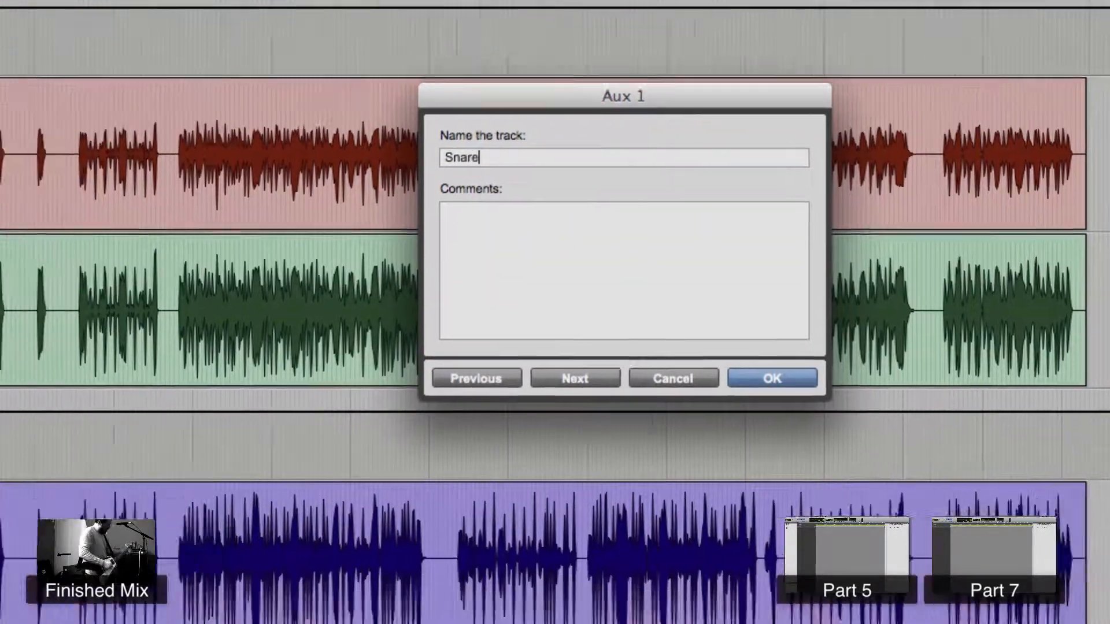
{"action": "key", "text": "Return"}
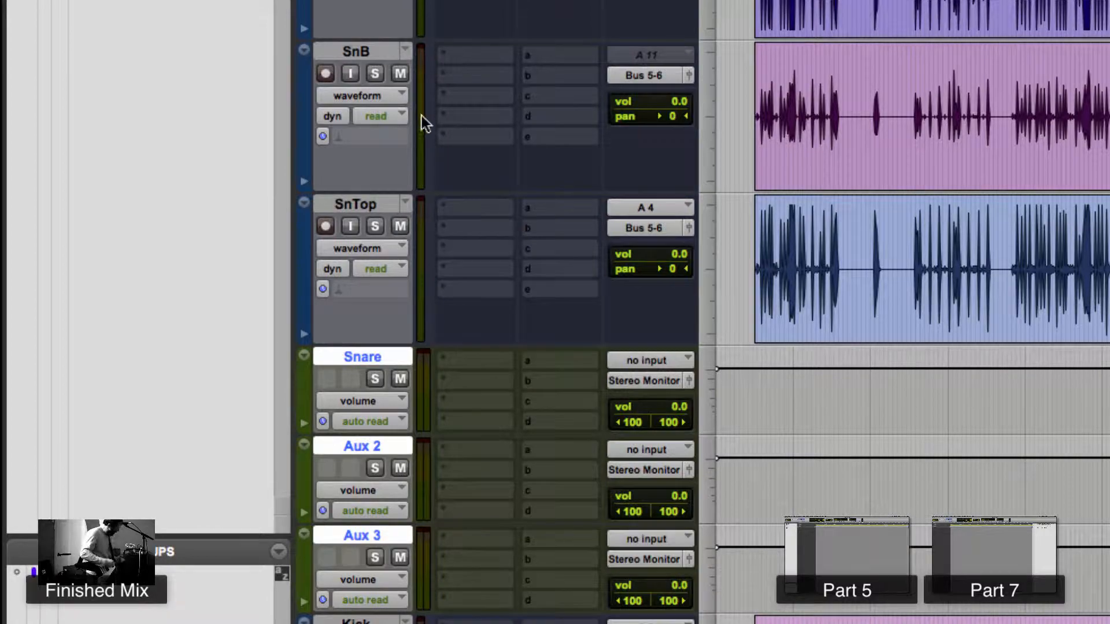
- Set the Snare aux track's input to Bus 5-6 (Stereo)
{"action": "left_click", "coordinate": [661, 360]}
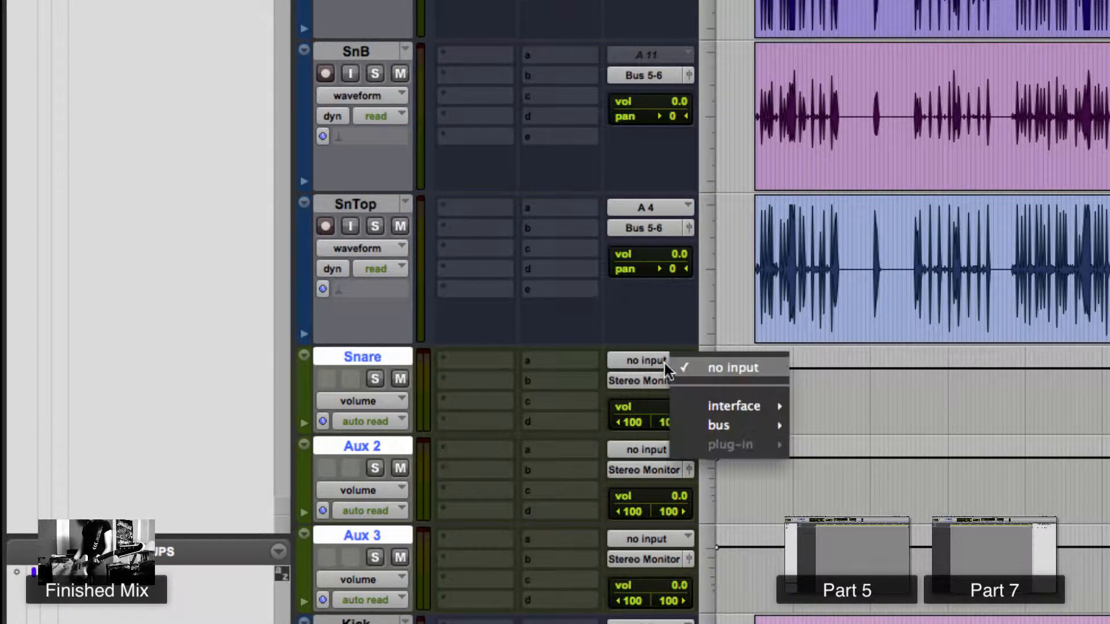
{"action": "mouse_move", "coordinate": [717, 425]}
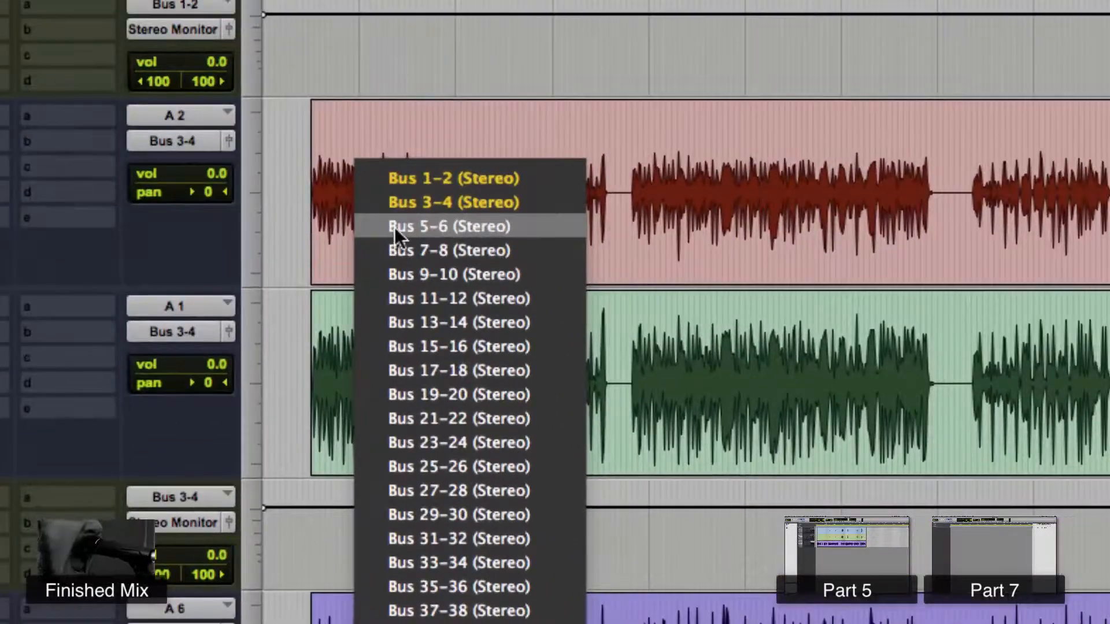
{"action": "left_click", "coordinate": [480, 113]}
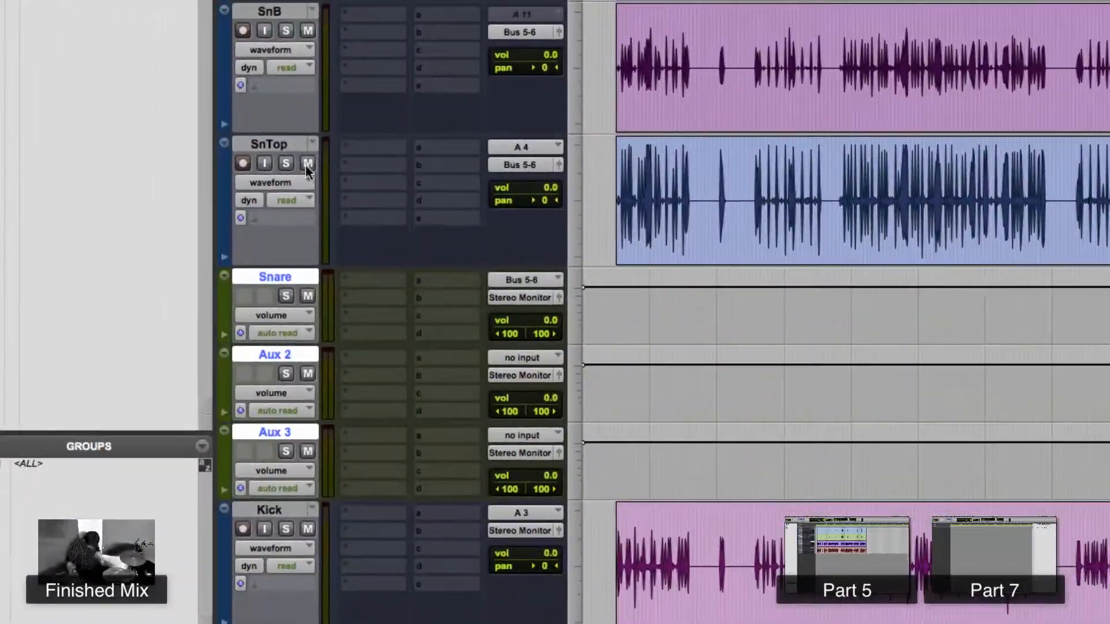
- Move the Aux 2 and Aux 3 tracks below the Kick track
{"action": "left_click", "coordinate": [293, 142]}
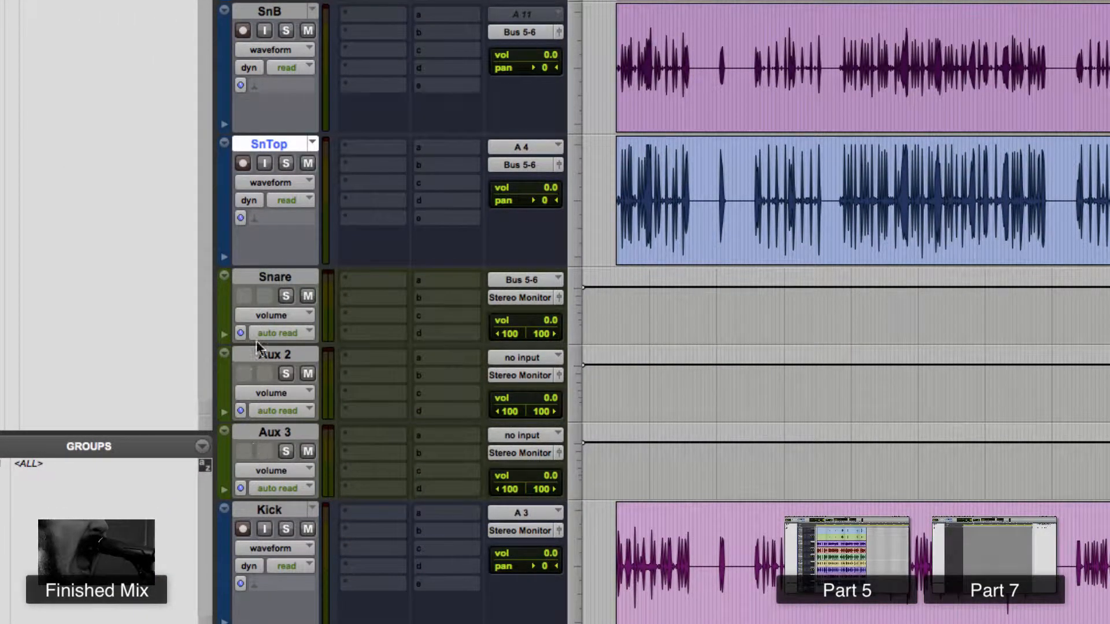
{"action": "left_click", "coordinate": [268, 280]}
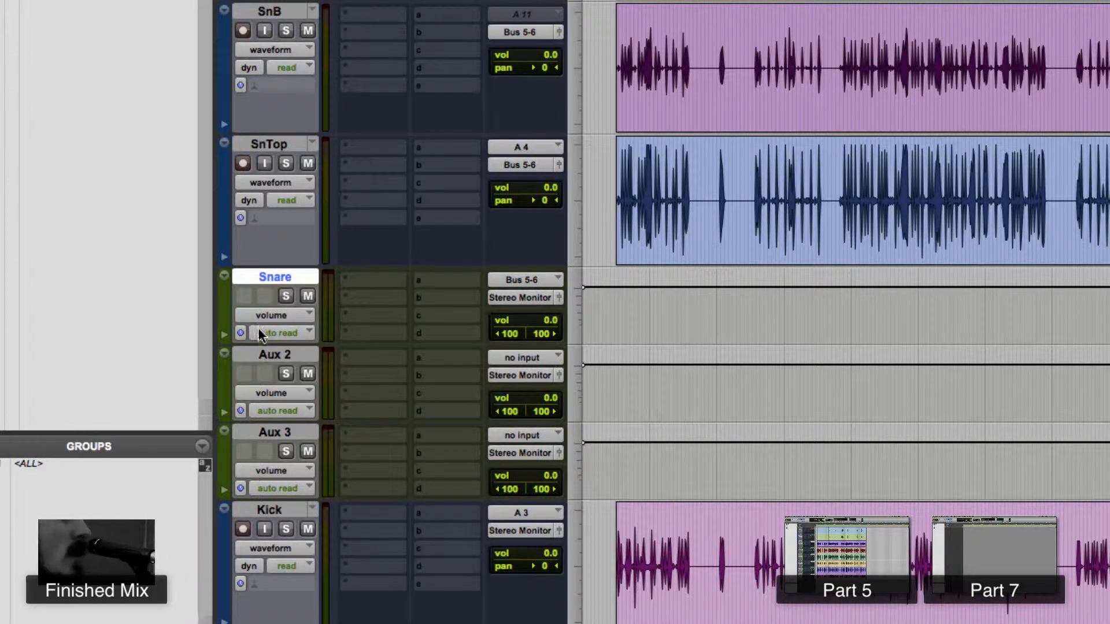
{"action": "left_click_drag", "start_coordinate": [262, 357], "coordinate": [262, 432]}
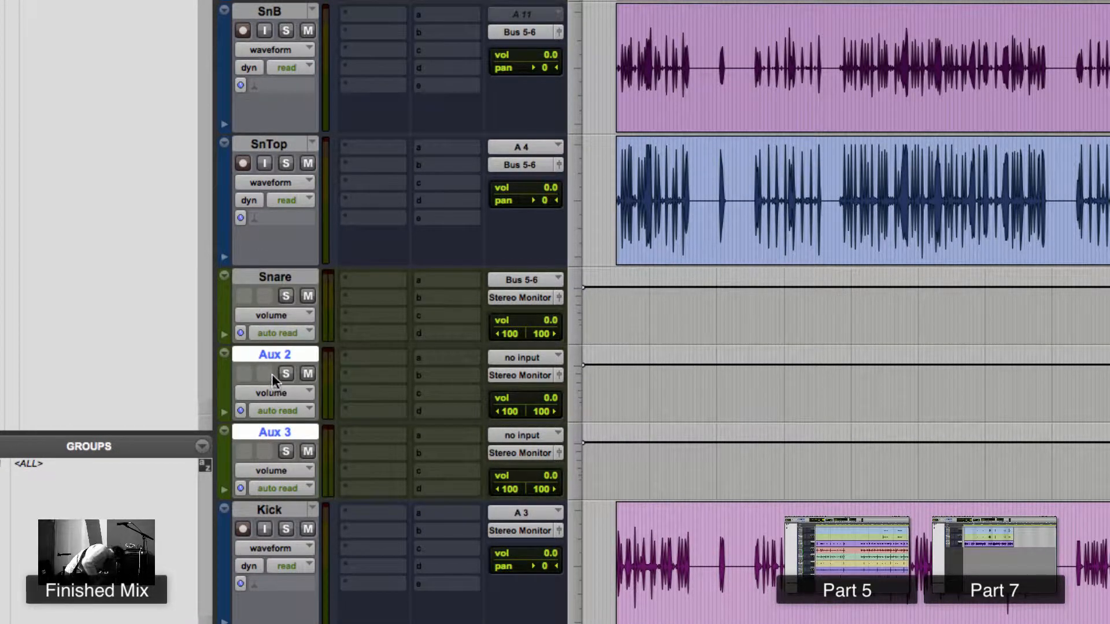
{"action": "left_click_drag", "start_coordinate": [275, 355], "coordinate": [268, 296]}
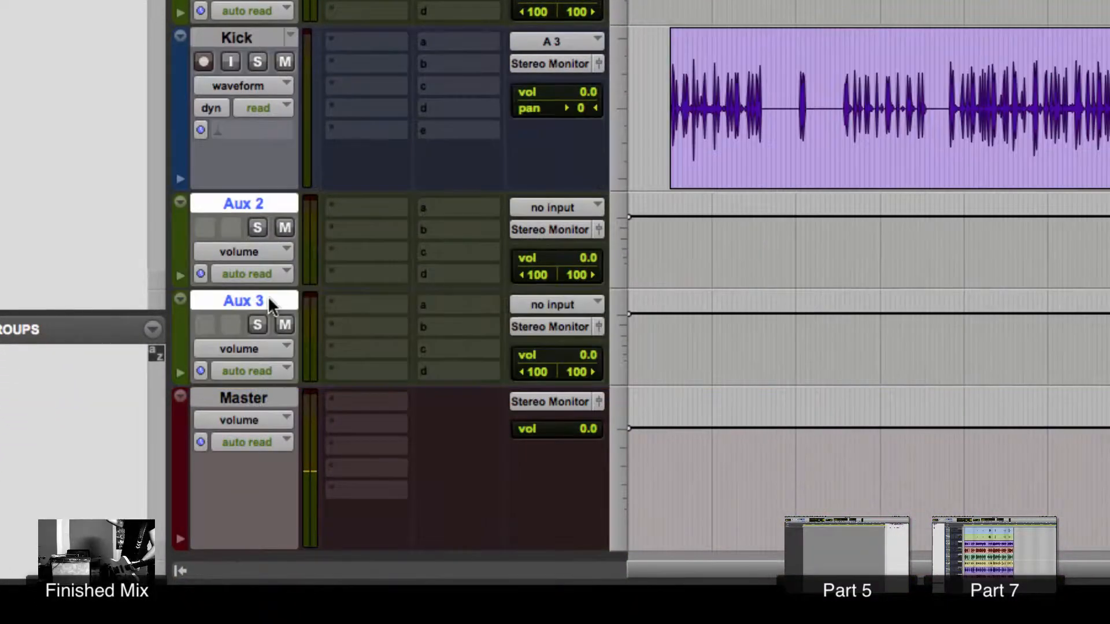
- Rename the Aux 2 track as K
{"action": "double_click", "coordinate": [248, 197]}
{"action": "type", "text": "K"}
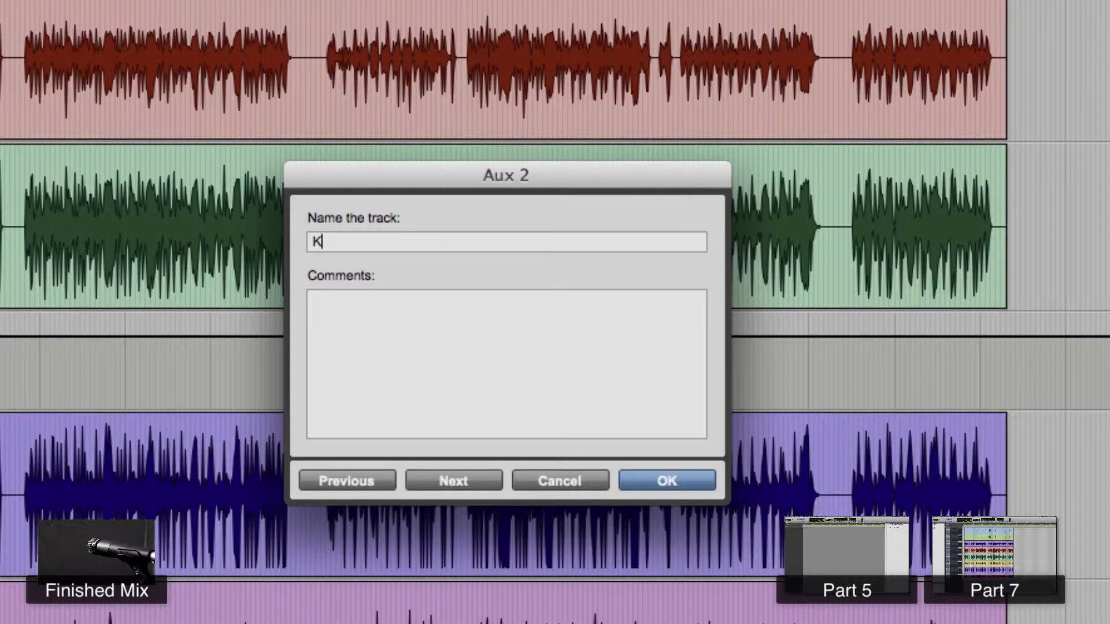
{"action": "key", "text": "Return"}
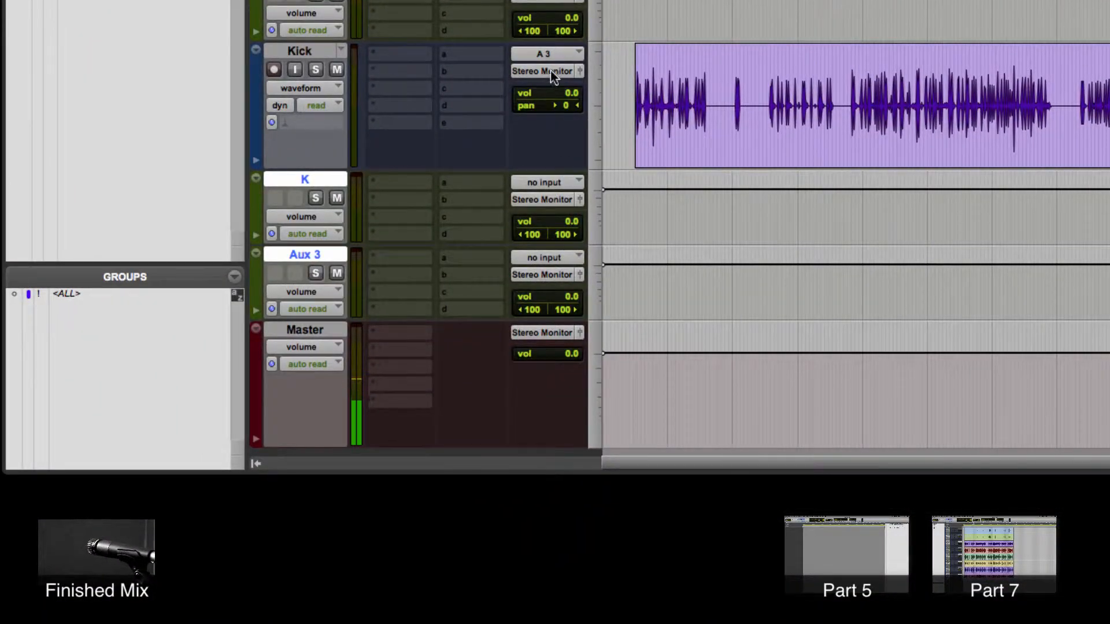
- Route the Kick track's output to Bus 7-8 (Stereo)
{"action": "left_click", "coordinate": [551, 70]}
{"action": "mouse_move", "coordinate": [580, 88]}
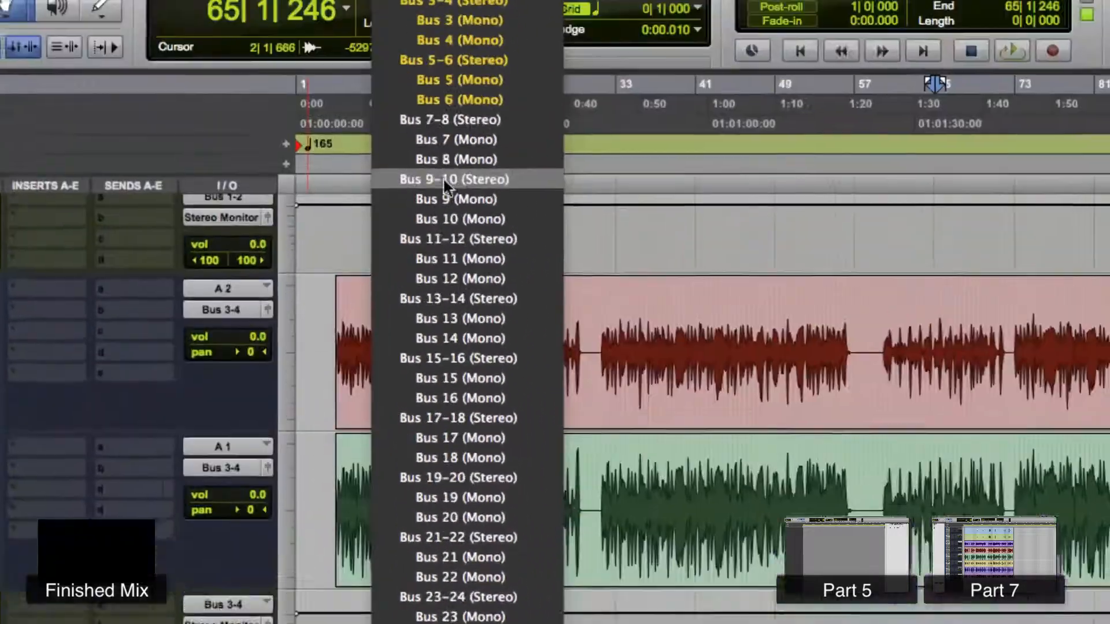
{"action": "left_click", "coordinate": [445, 120]}
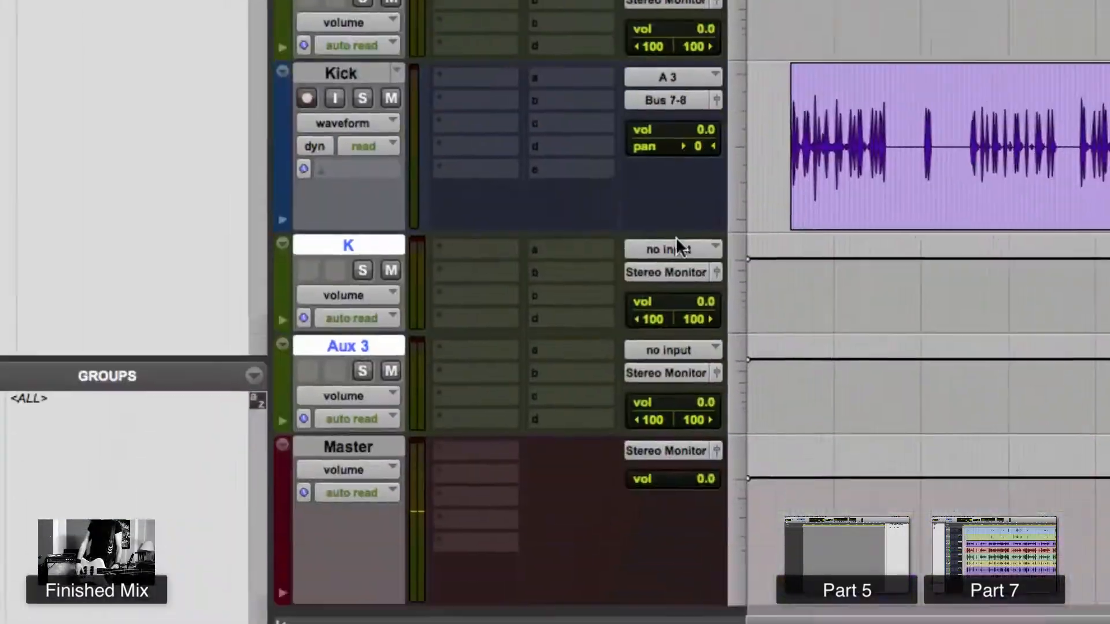
- Set the K aux track's input to Bus 7-8 (Stereo)
{"action": "left_click", "coordinate": [676, 245]}
{"action": "mouse_move", "coordinate": [754, 321]}
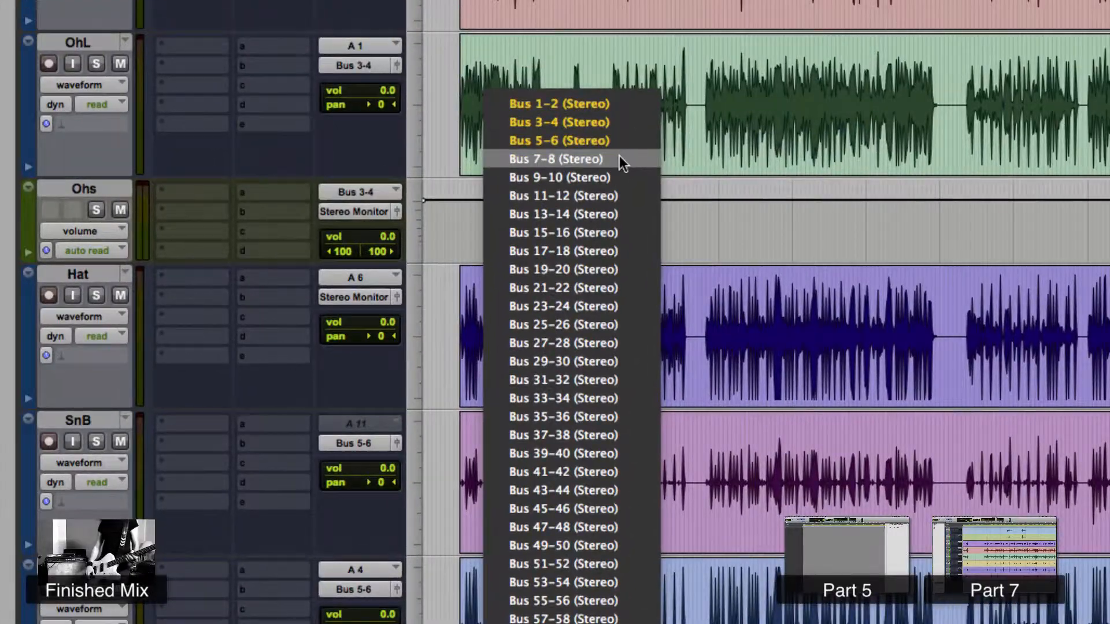
{"action": "left_click", "coordinate": [620, 162]}
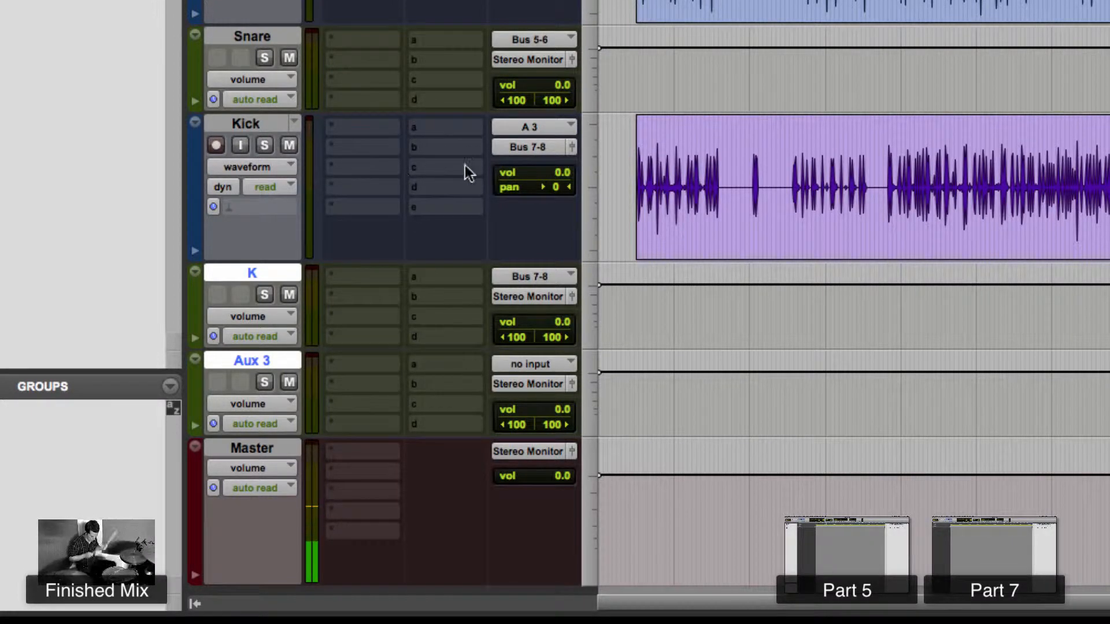
- Pan the Kick track hard left and hard right while playing back, then reset its pan to center
{"action": "left_click_drag", "start_coordinate": [544, 191], "coordinate": [508, 181]}
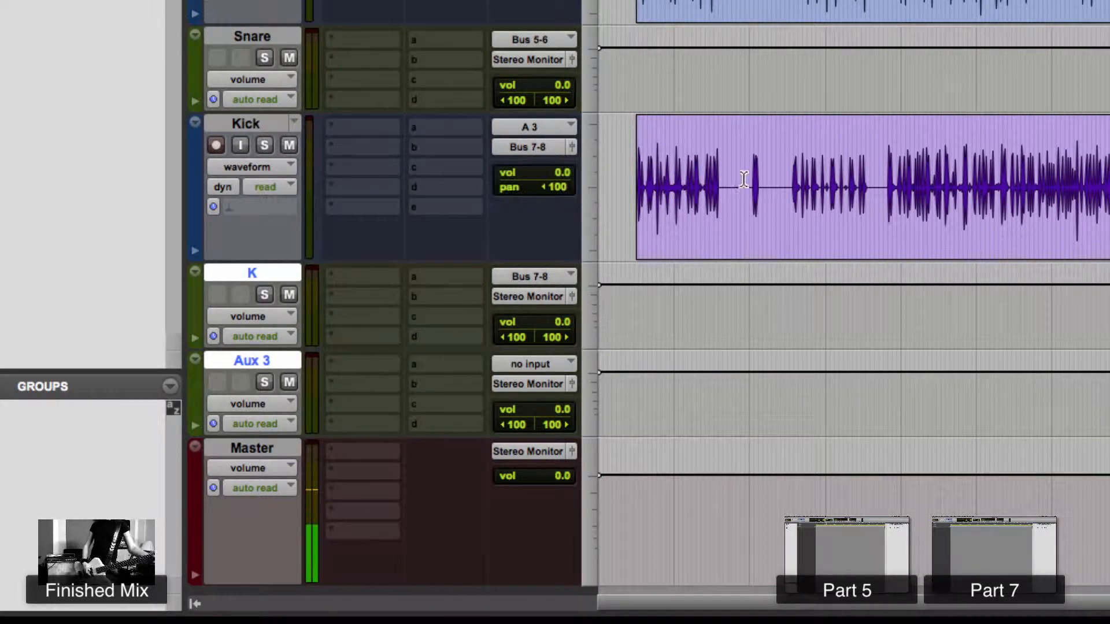
{"action": "key", "text": "space"}
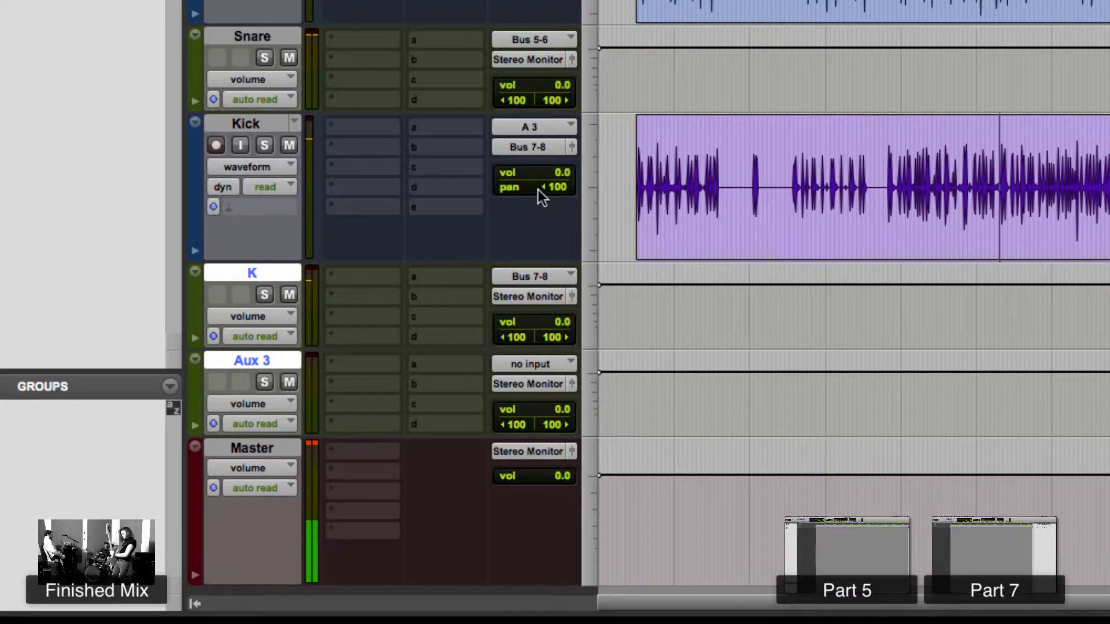
{"action": "left_click_drag", "start_coordinate": [538, 190], "coordinate": [609, 191]}
{"action": "key", "text": "space"}
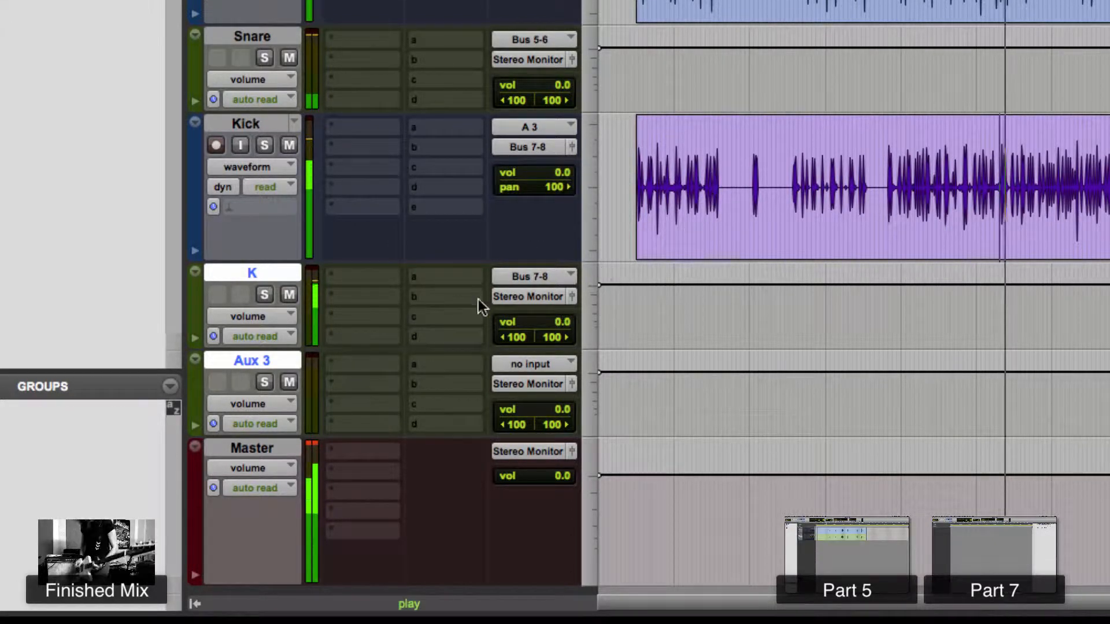
{"action": "key", "text": "space"}
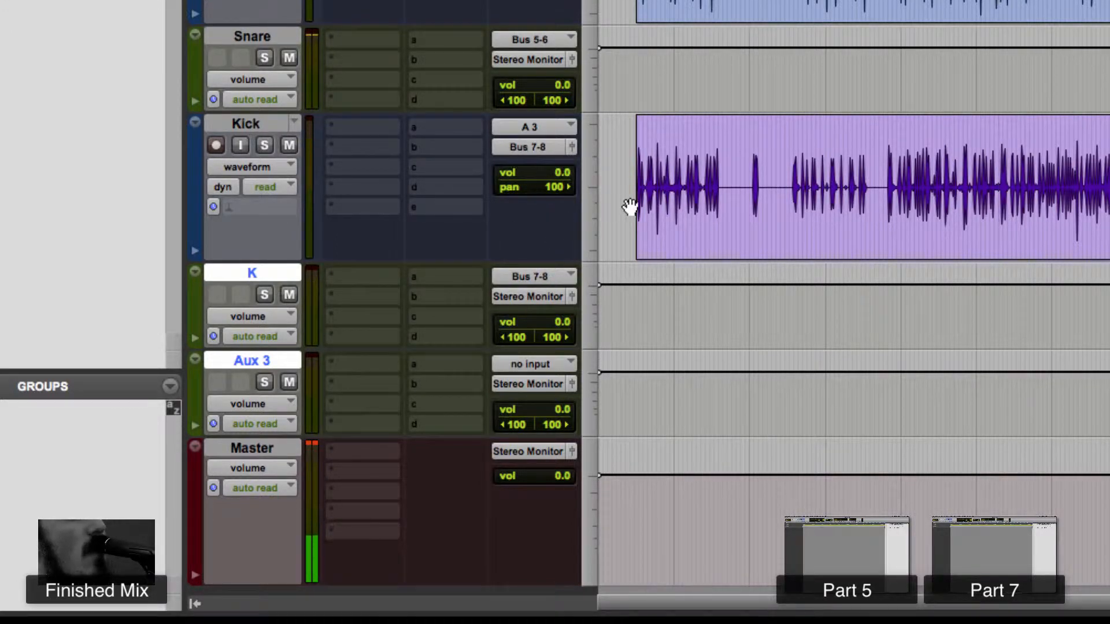
{"action": "left_click", "coordinate": [554, 191], "text": "alt"}
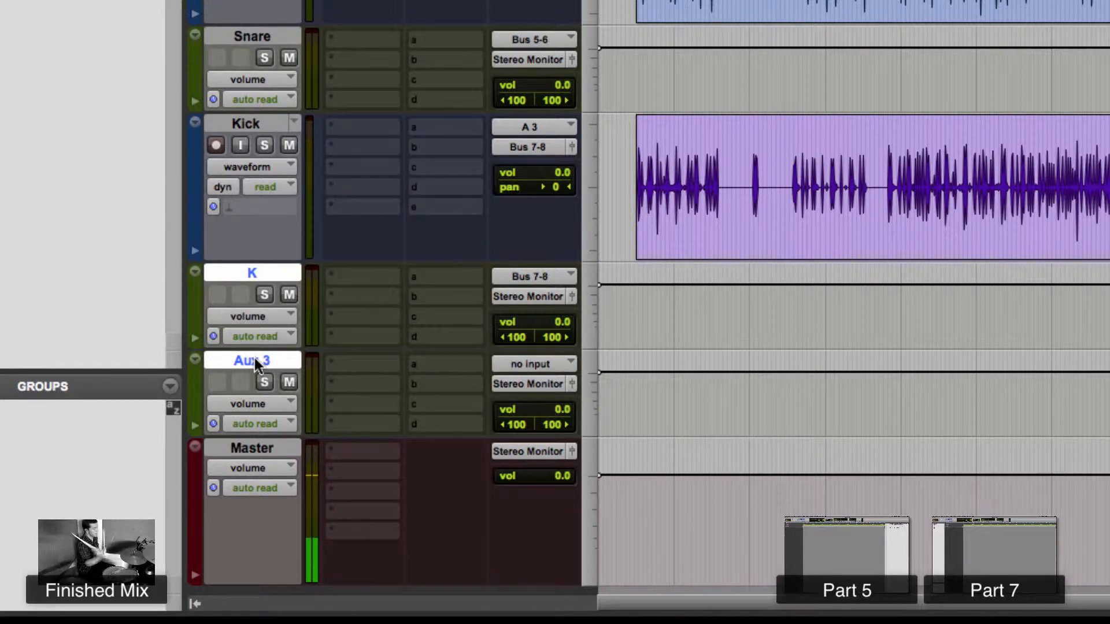
- Select the Toms, Ohs, Snare and K aux tracks and route their outputs to Bus 9-10 (Stereo)
{"action": "left_click", "coordinate": [262, 123]}
{"action": "left_click", "coordinate": [249, 363]}
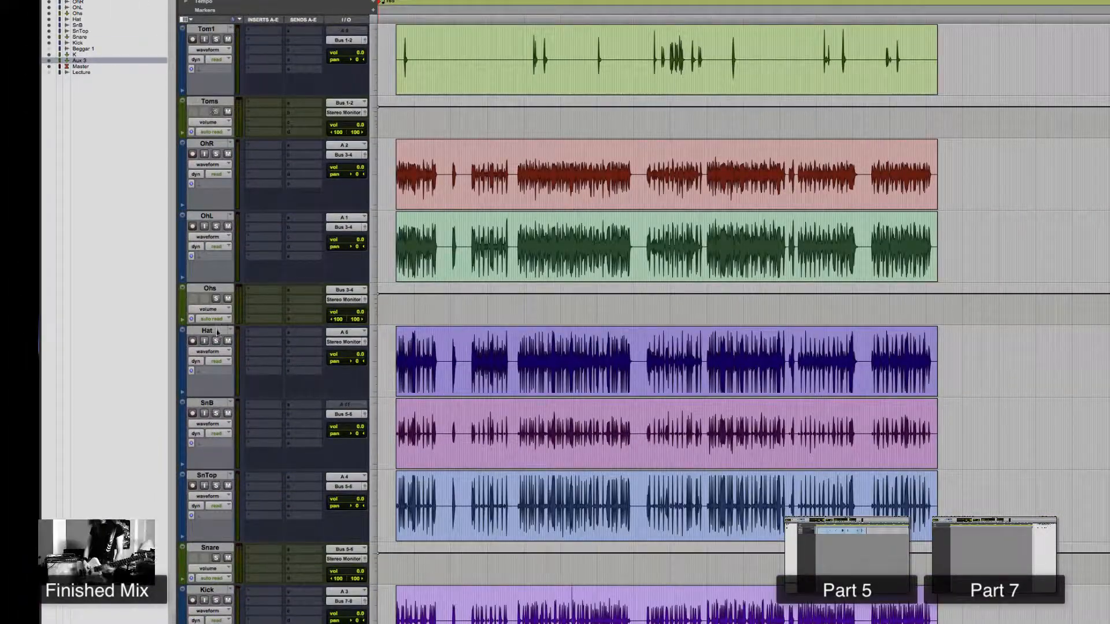
{"action": "scroll", "coordinate": [207, 560], "scroll_direction": "down", "scroll_amount": 3}
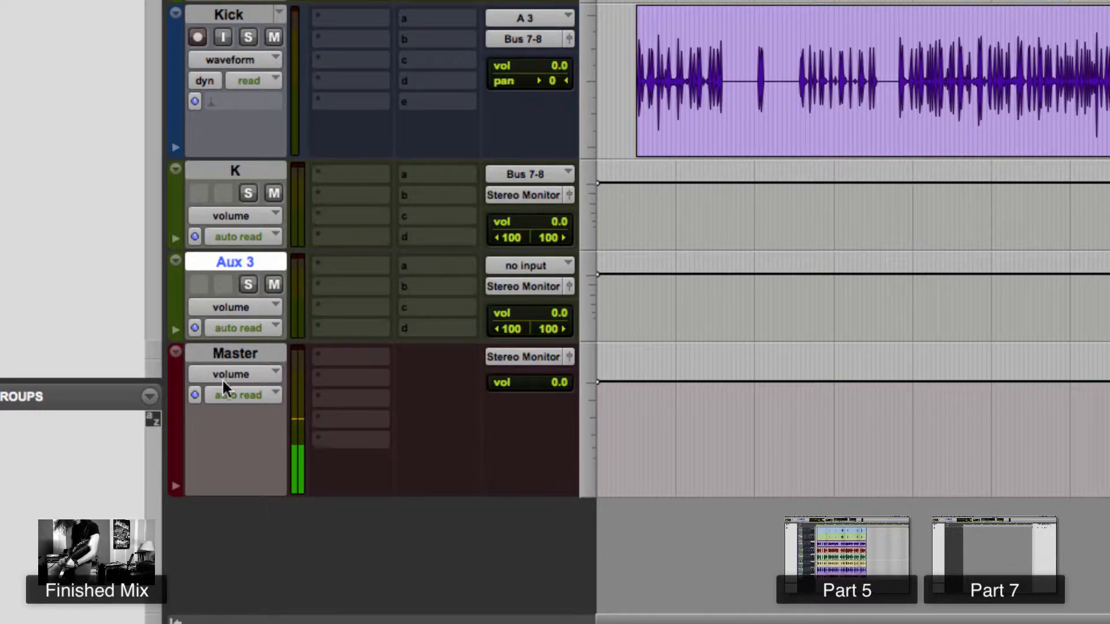
{"action": "scroll", "coordinate": [297, 96], "scroll_direction": "up", "scroll_amount": 5}
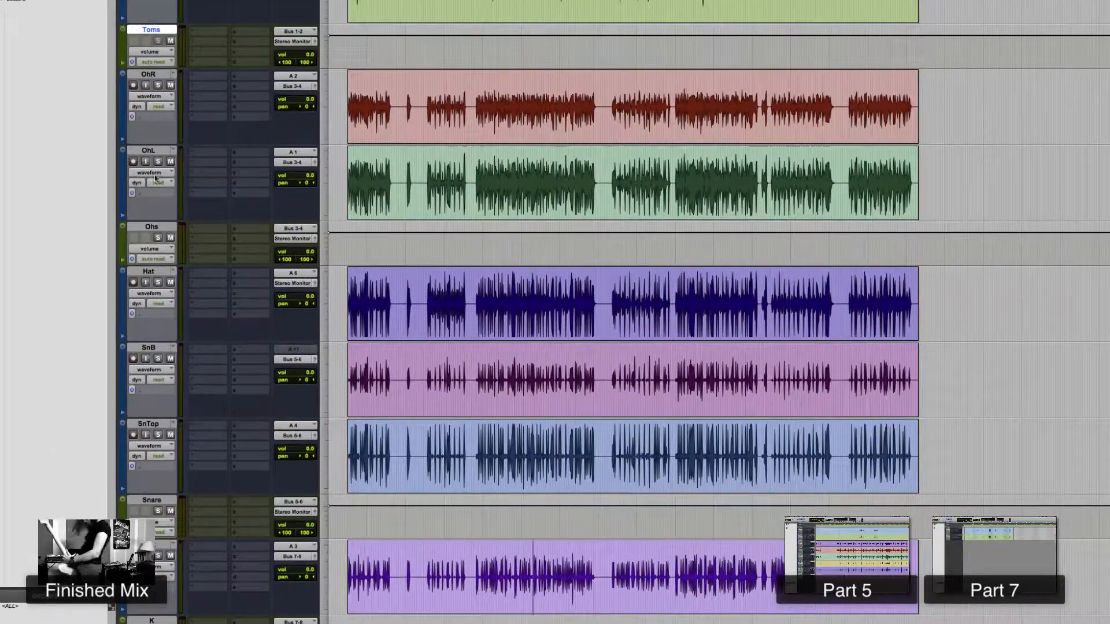
{"action": "left_click", "coordinate": [151, 226], "text": "super"}
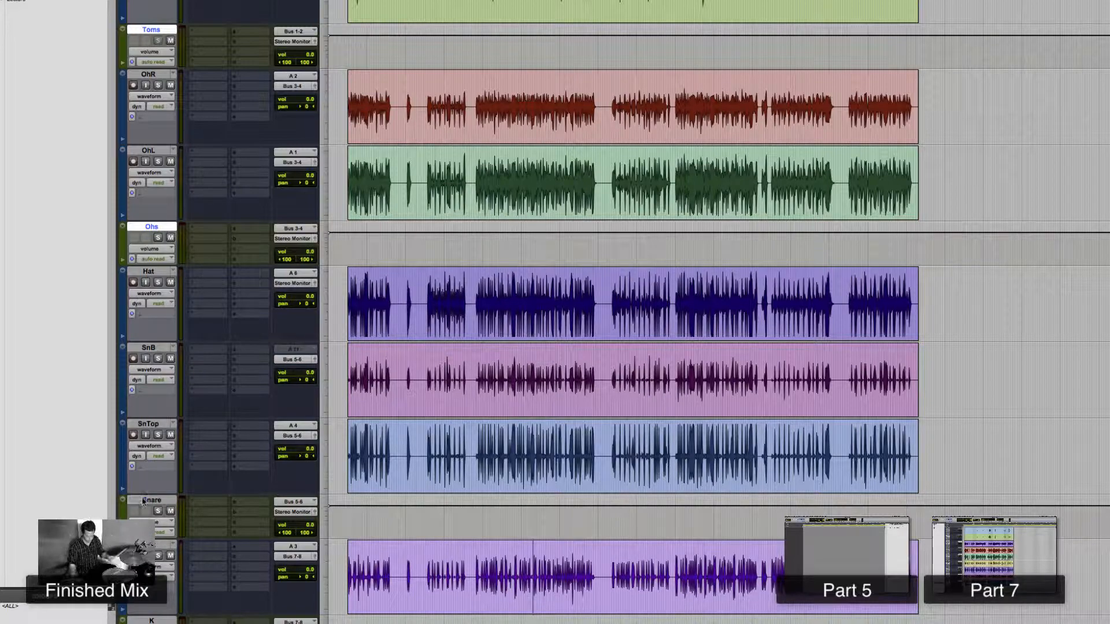
{"action": "scroll", "coordinate": [143, 501], "scroll_direction": "down", "scroll_amount": 5}
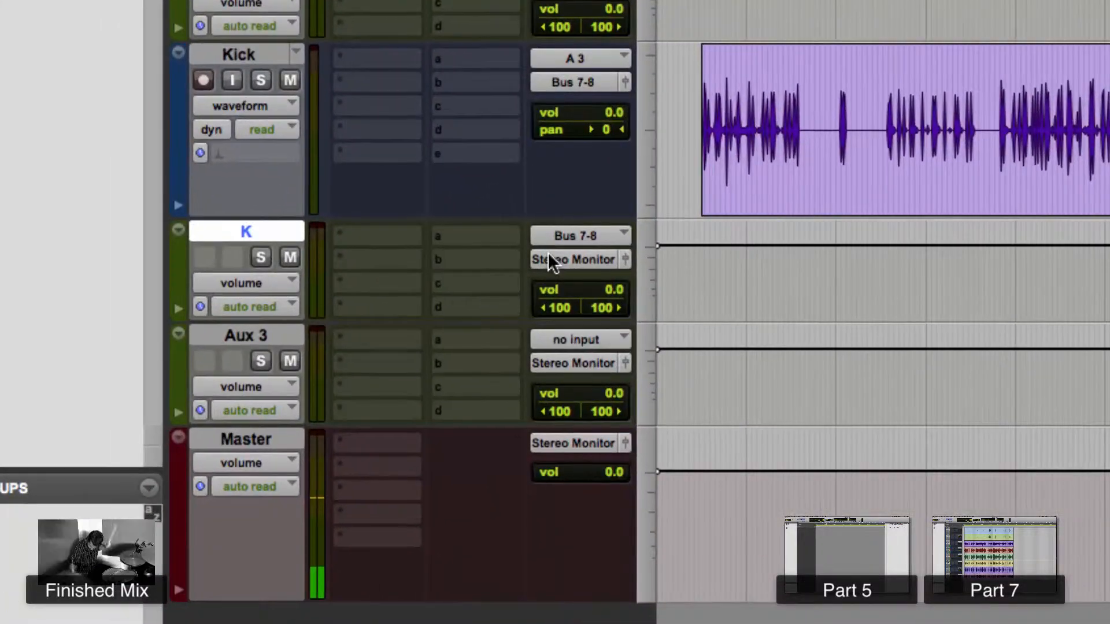
{"action": "left_click", "coordinate": [282, 496]}
{"action": "mouse_move", "coordinate": [597, 284]}
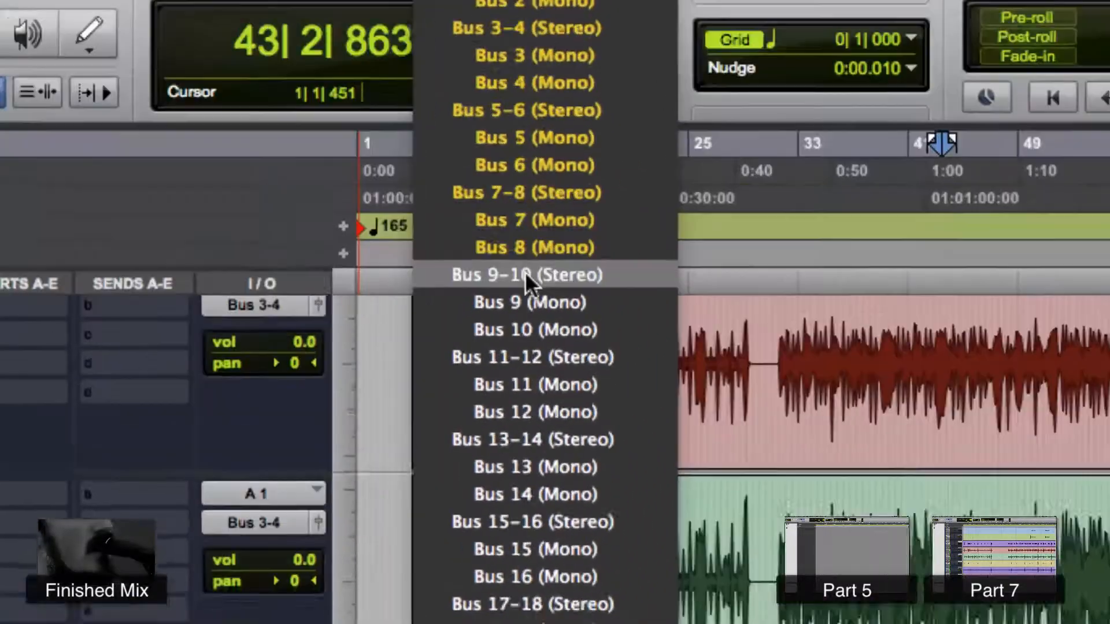
{"action": "left_click", "coordinate": [525, 275]}
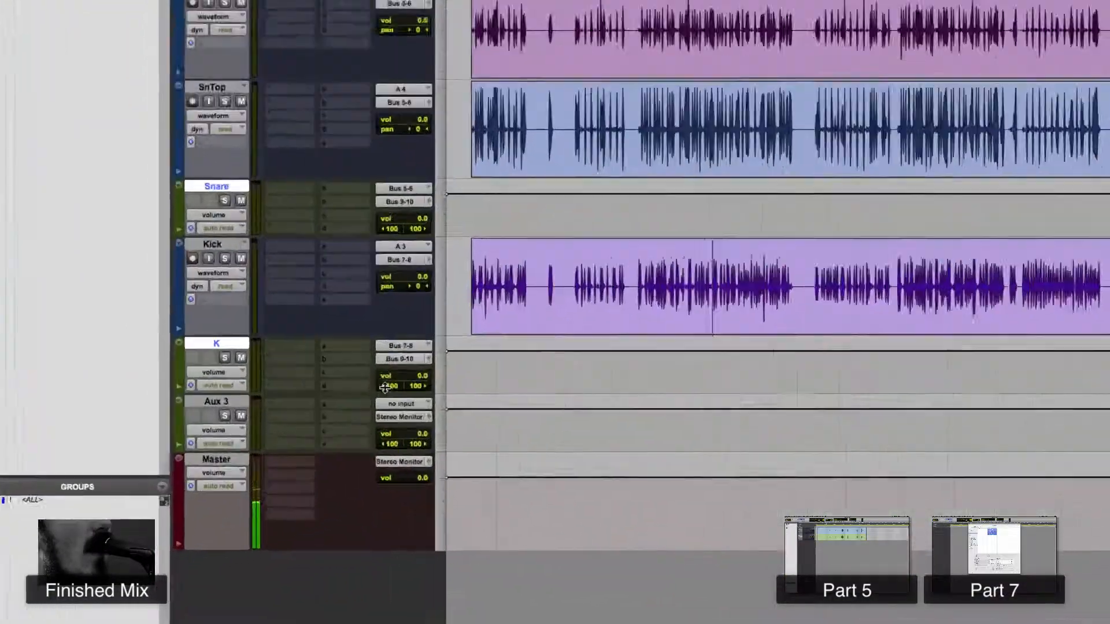
- Set the Aux 3 track's input to Bus 9-10 and rename the track as Drums
{"action": "left_click", "coordinate": [279, 496]}
{"action": "mouse_move", "coordinate": [290, 519]}
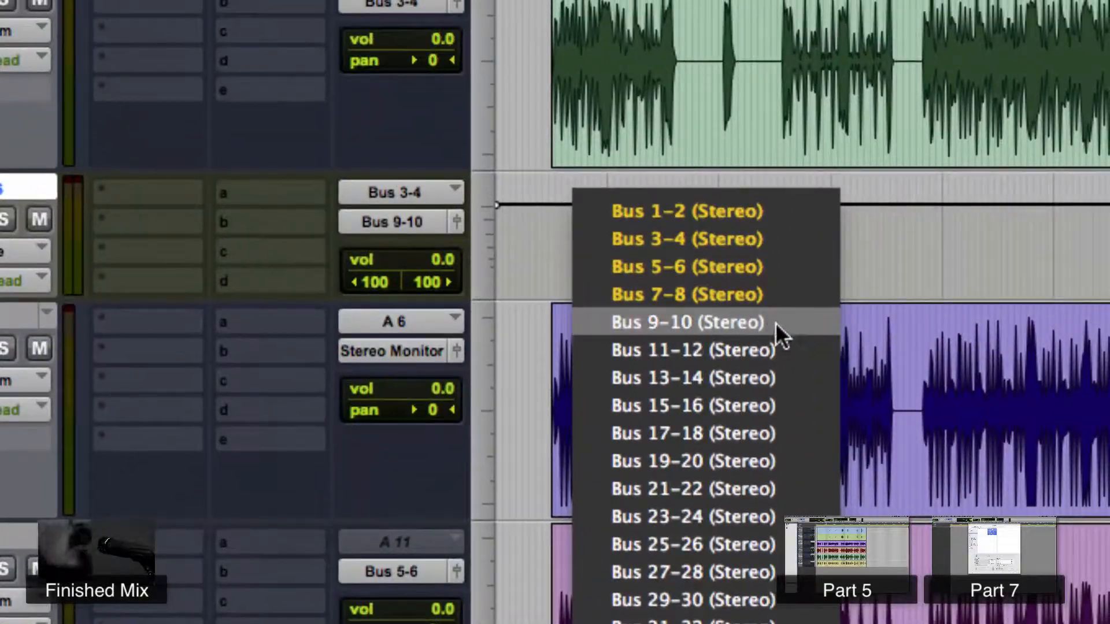
{"action": "left_click", "coordinate": [775, 322]}
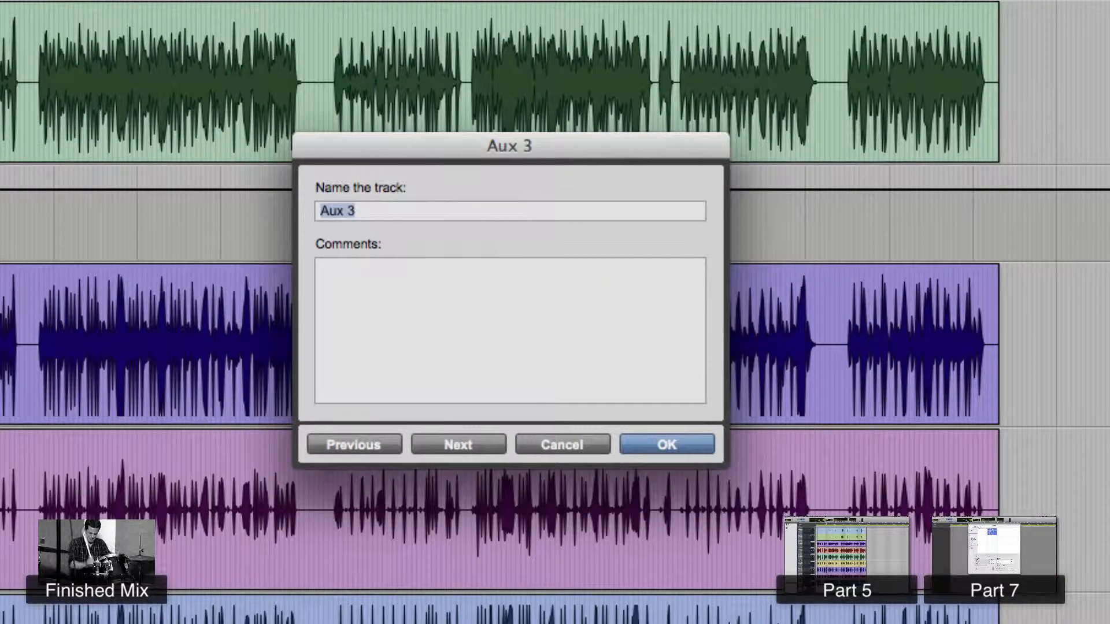
{"action": "type", "text": "s"}
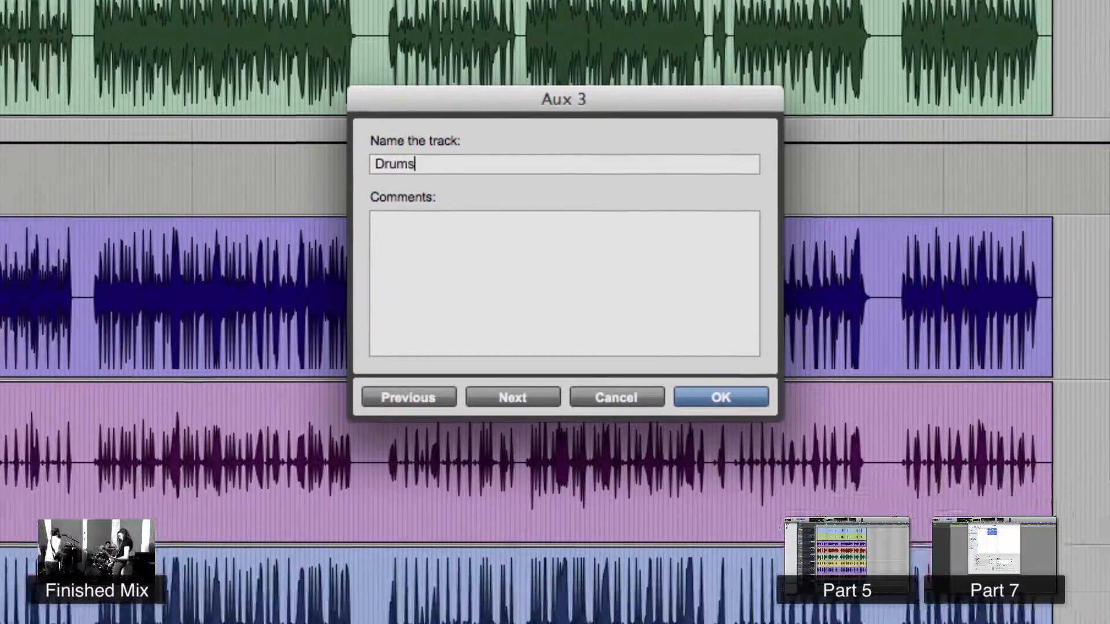
{"action": "key", "text": "Return"}
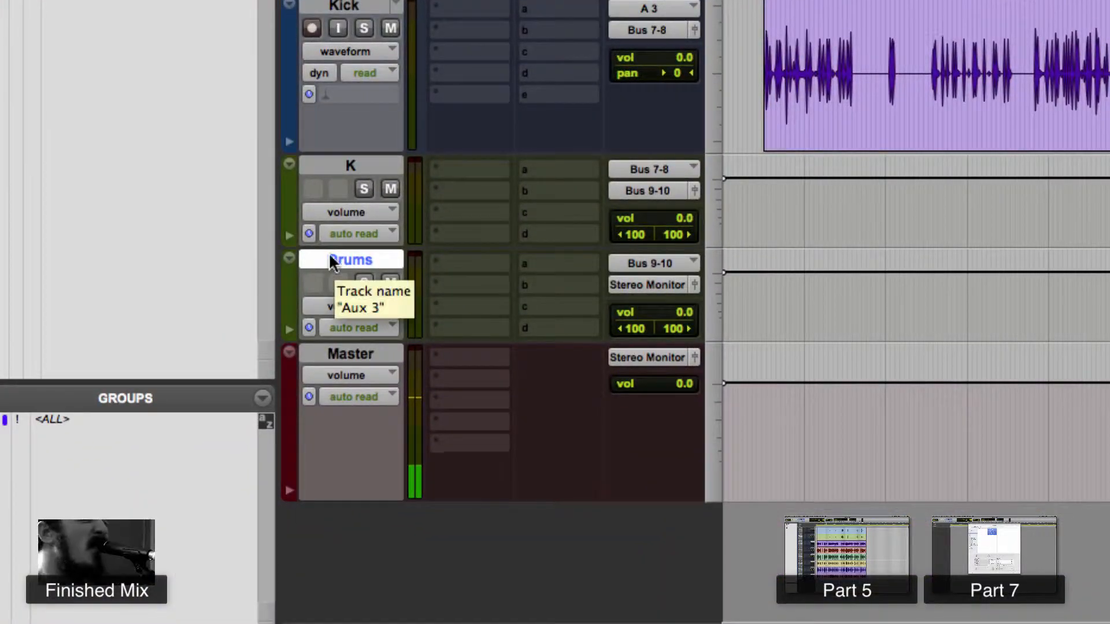
- Reduce the heights of the drum tracks above the Drums aux track
{"action": "left_click", "coordinate": [354, 165]}
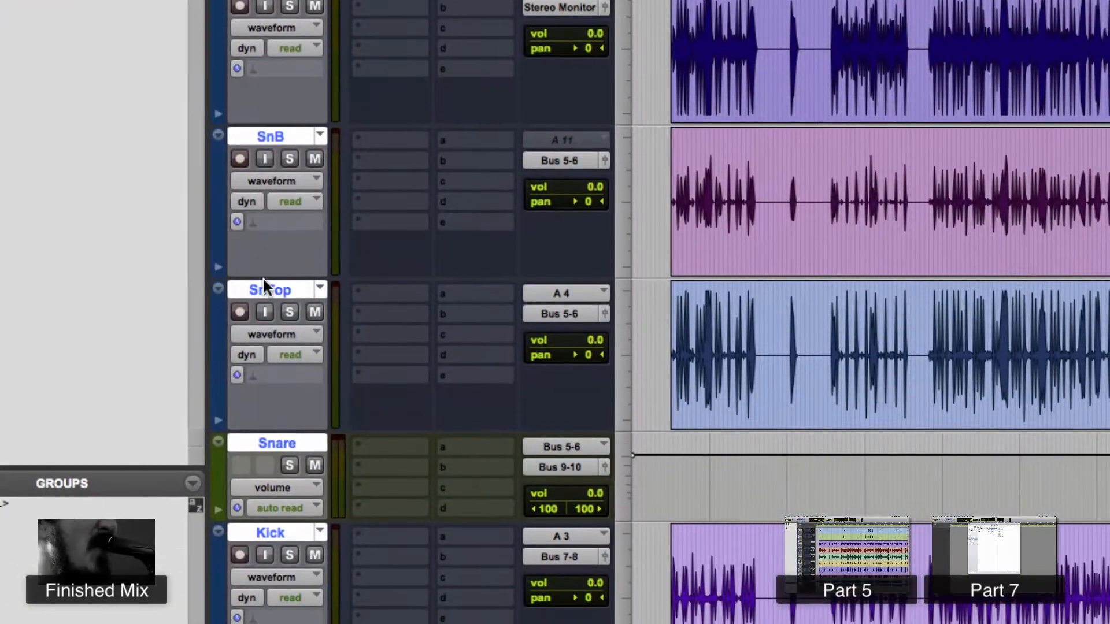
{"action": "left_click_drag", "start_coordinate": [264, 277], "coordinate": [271, 586]}
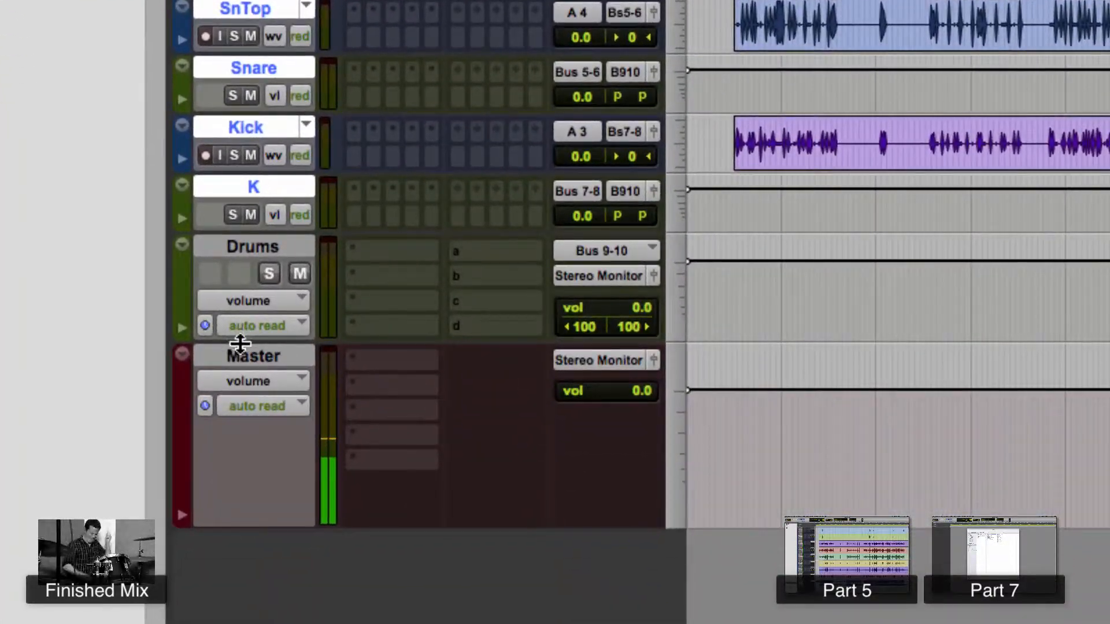
{"action": "left_click_drag", "start_coordinate": [240, 343], "coordinate": [238, 391]}
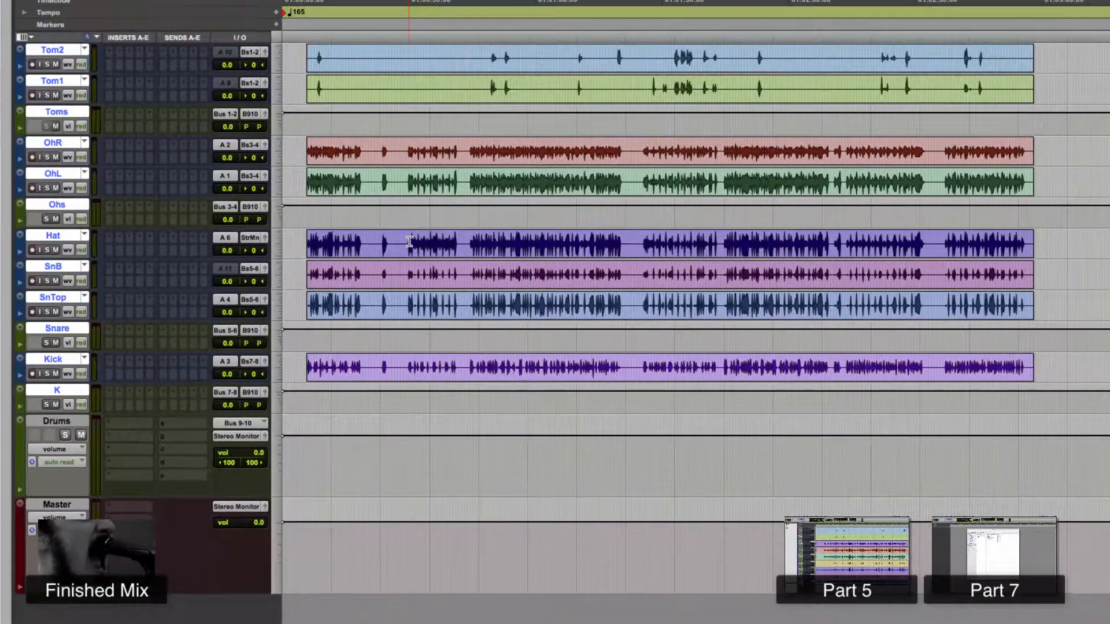
- Play the session while soloing SnTop and the Drums aux track to check the submix
{"action": "key", "text": "space"}
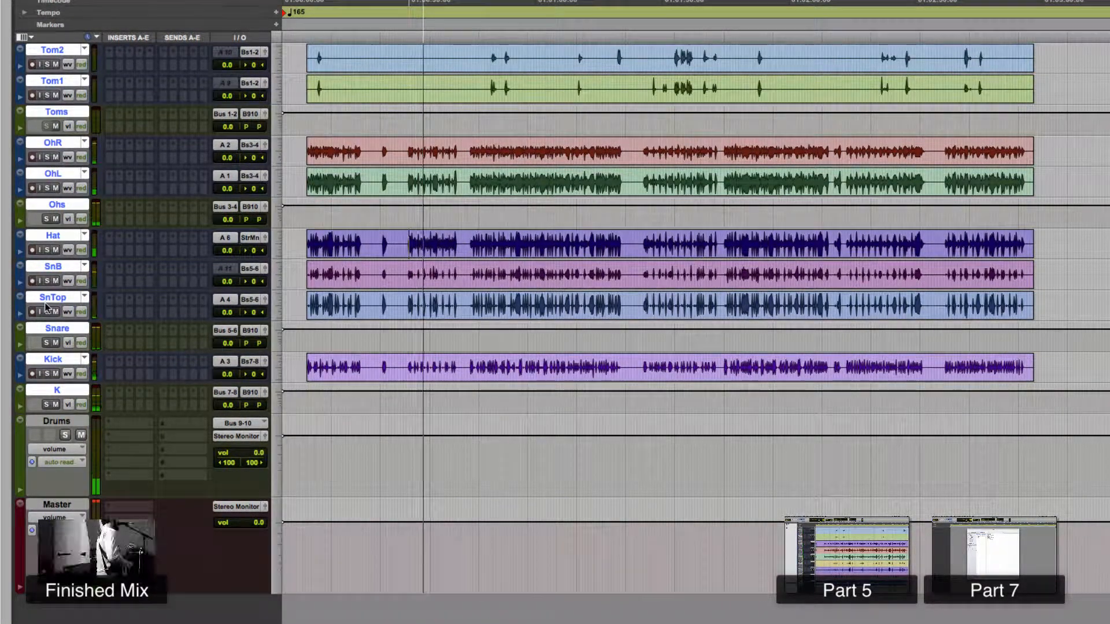
{"action": "key", "text": "space"}
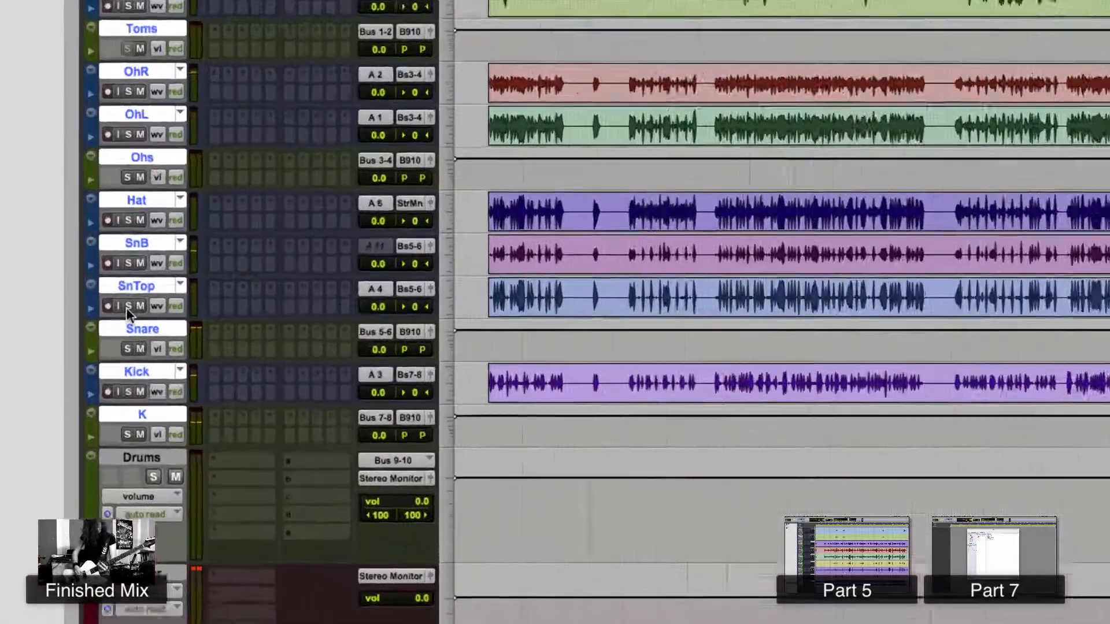
{"action": "left_click", "coordinate": [47, 311]}
{"action": "key", "text": "space"}
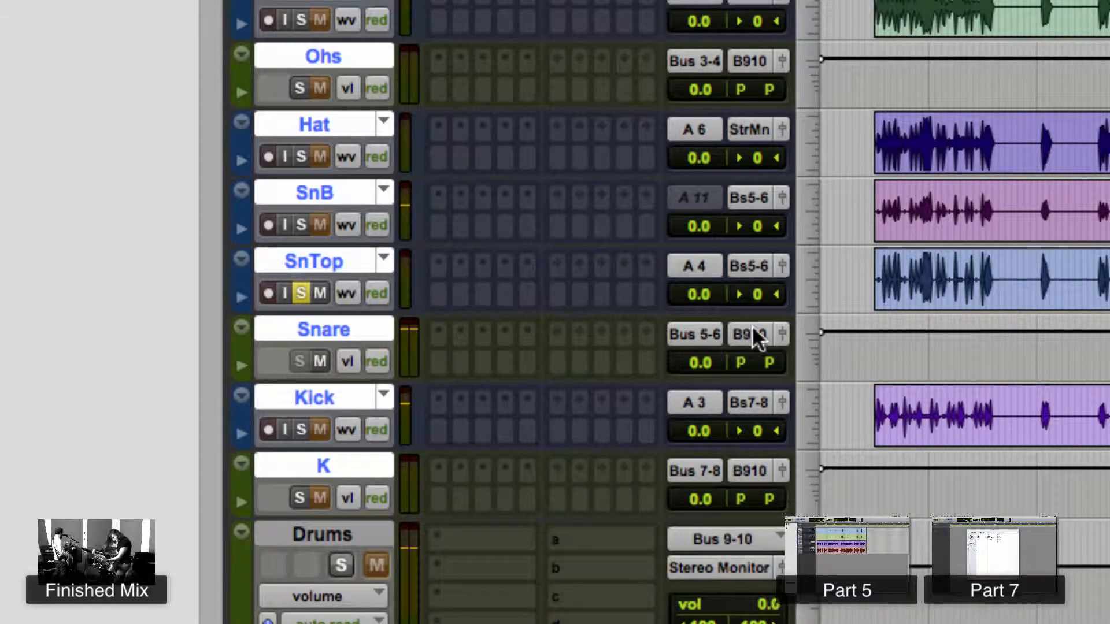
{"action": "left_click", "coordinate": [341, 565]}
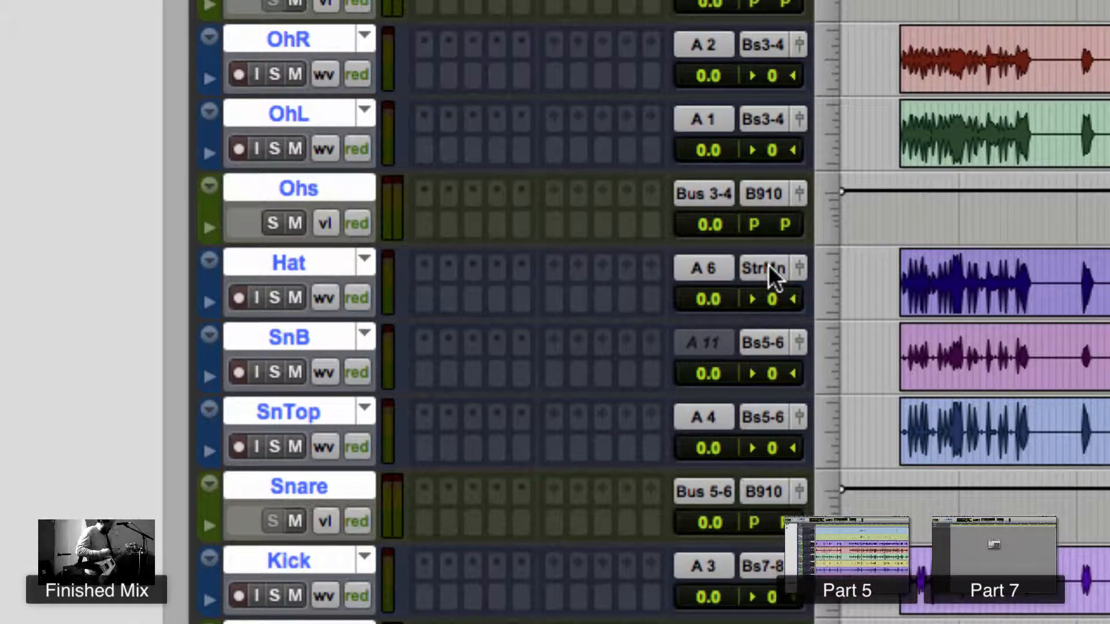
- Route the Hat track's output to Bus 9-10 (Stereo)
{"action": "left_click", "coordinate": [768, 267]}
{"action": "mouse_move", "coordinate": [821, 300]}
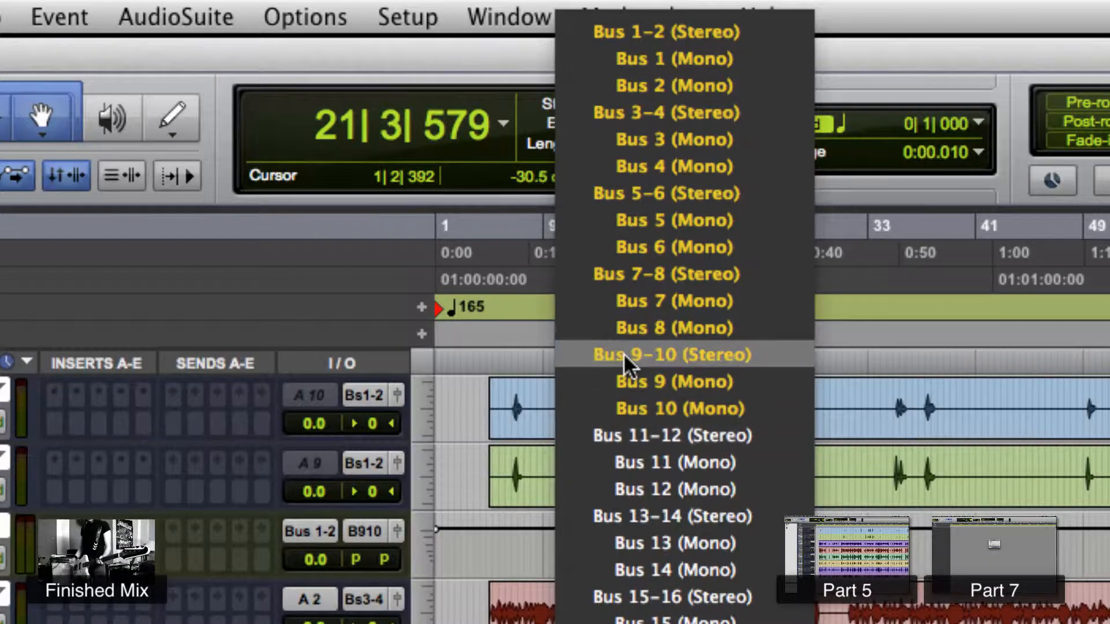
{"action": "left_click", "coordinate": [566, 358]}
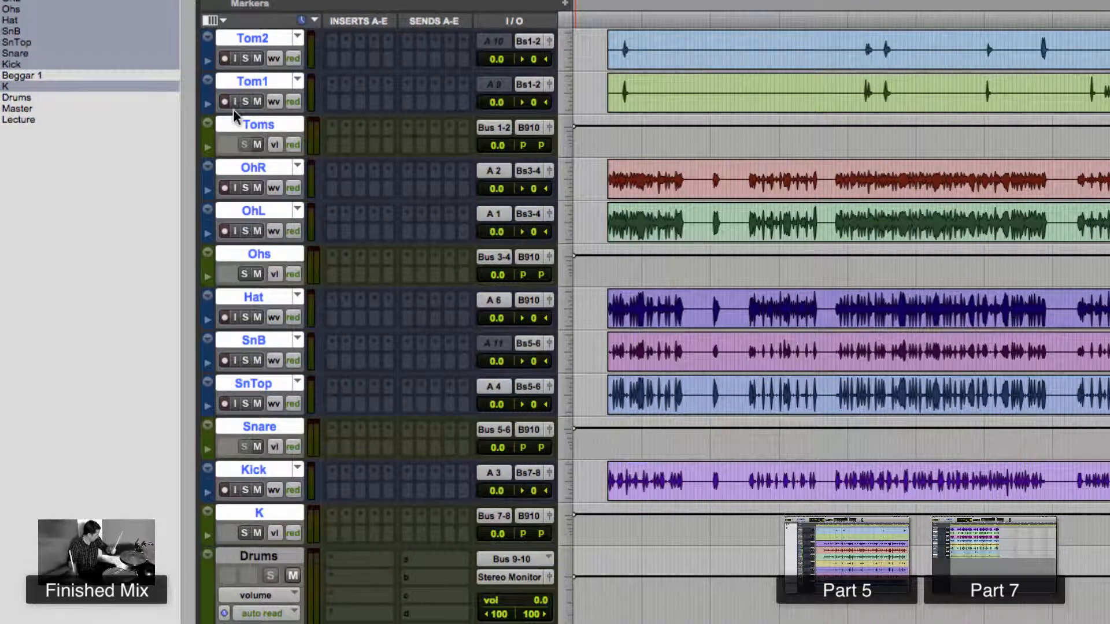
- Insert a Dyn3 Compressor/Limiter on the Drums aux track and set threshold to -42.5 dB and gain to 10.0 dB
{"action": "left_click", "coordinate": [286, 557]}
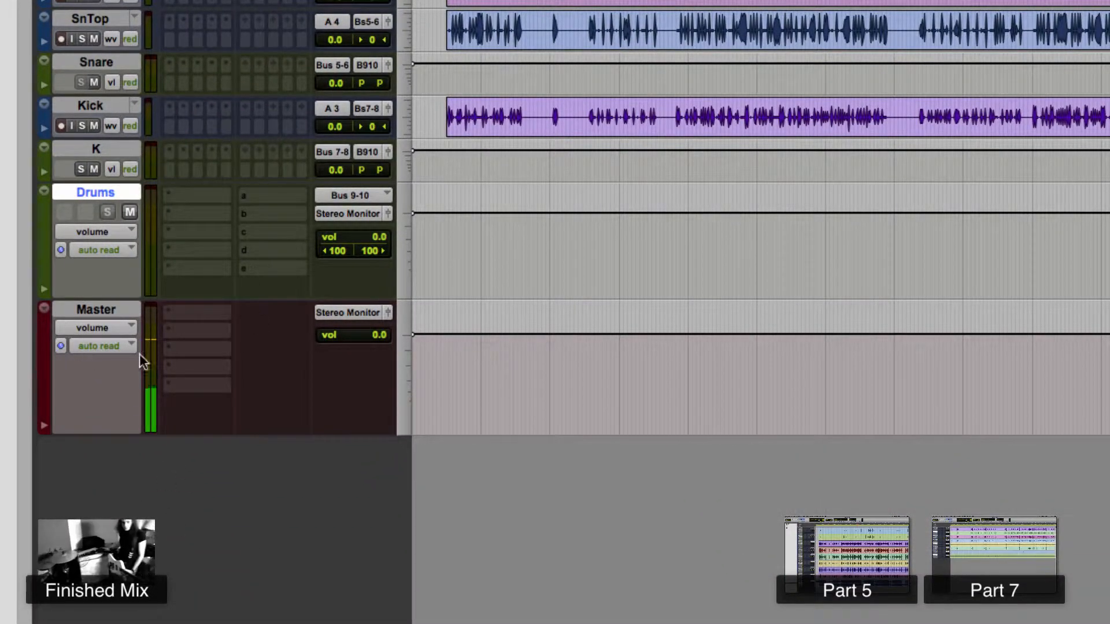
{"action": "left_click", "coordinate": [180, 196]}
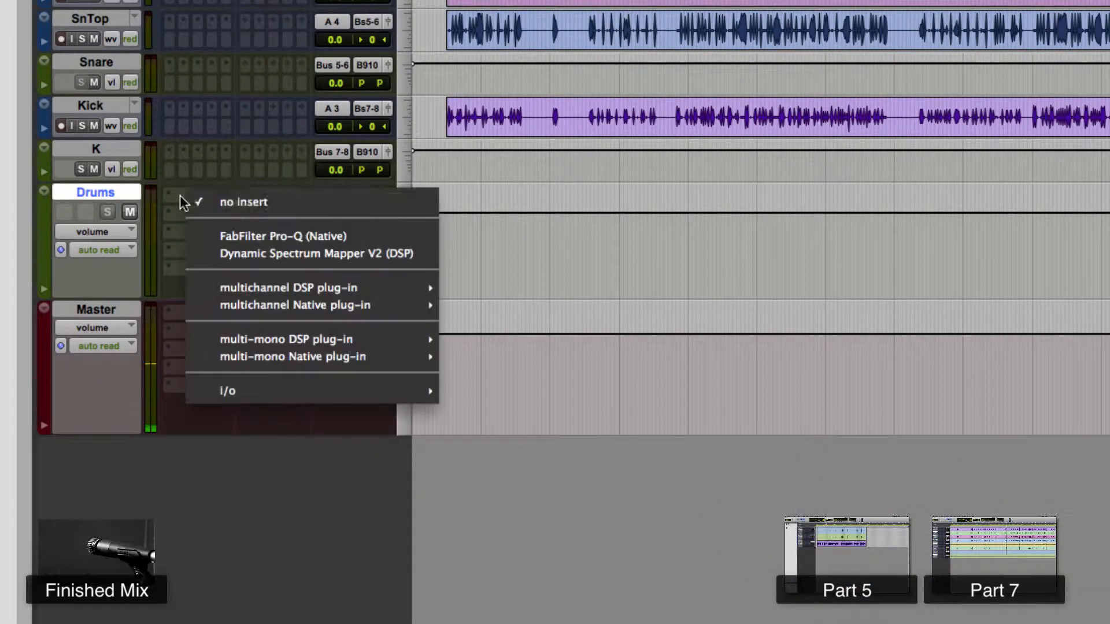
{"action": "mouse_move", "coordinate": [341, 279]}
{"action": "mouse_move", "coordinate": [508, 311]}
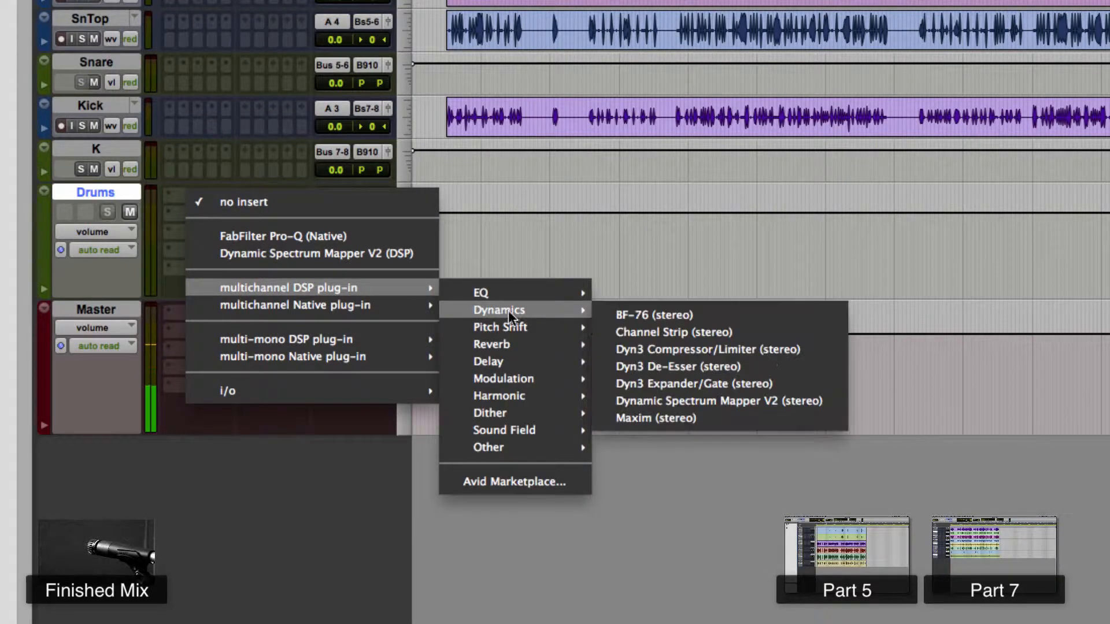
{"action": "left_click", "coordinate": [654, 350]}
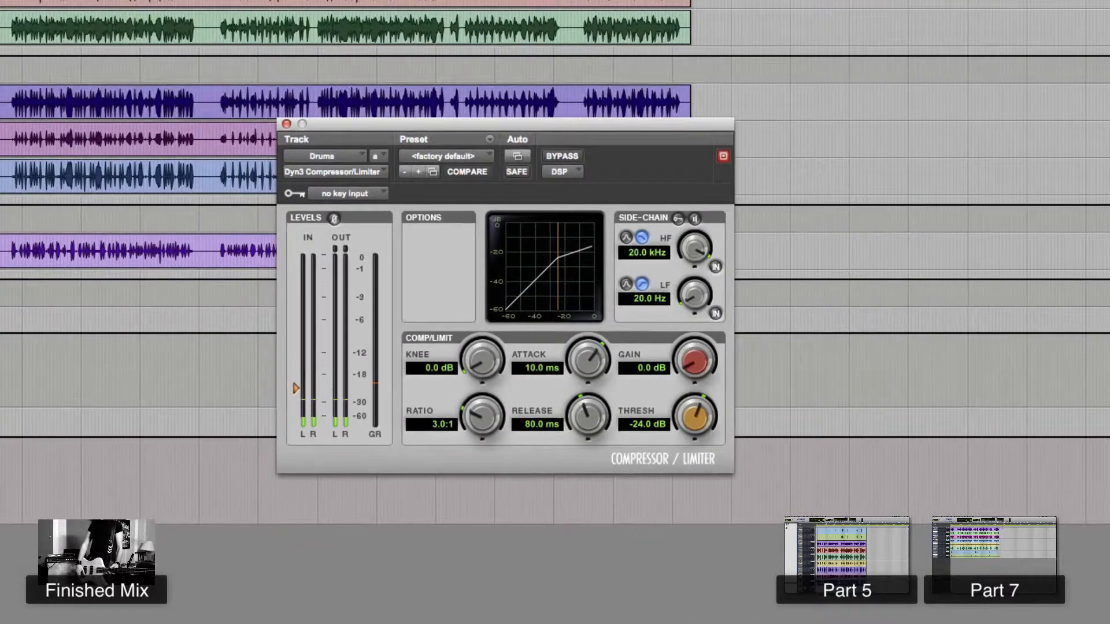
{"action": "left_click_drag", "start_coordinate": [687, 425], "coordinate": [684, 469]}
{"action": "left_click_drag", "start_coordinate": [694, 361], "coordinate": [692, 326]}
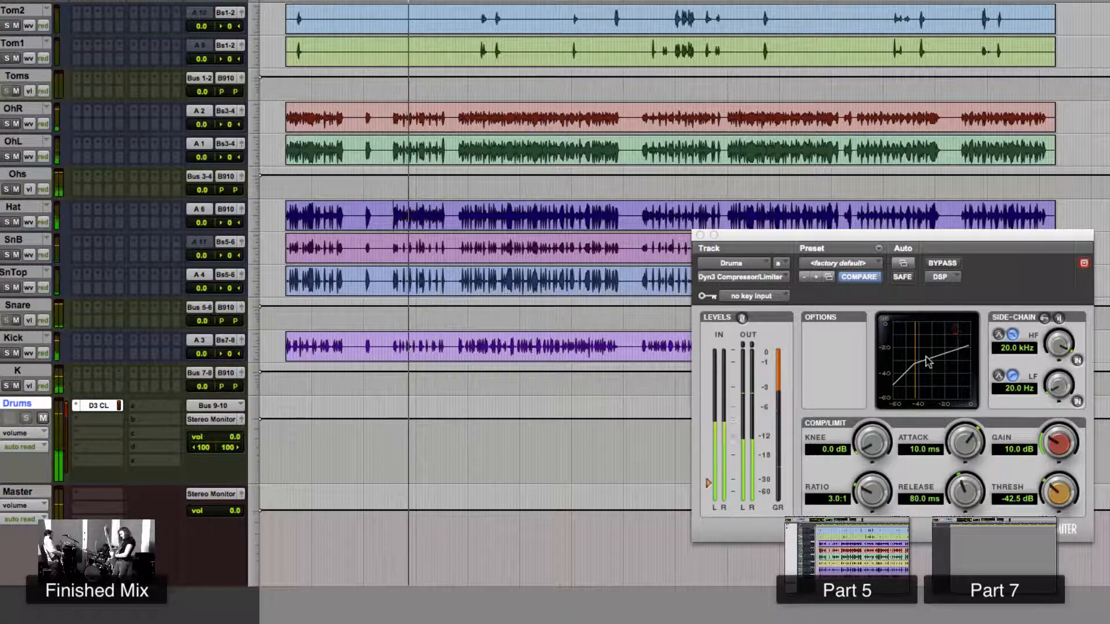
- Play the mix, remove the compressor from the Drums aux insert and close the plug-in window
{"action": "key", "text": "space"}
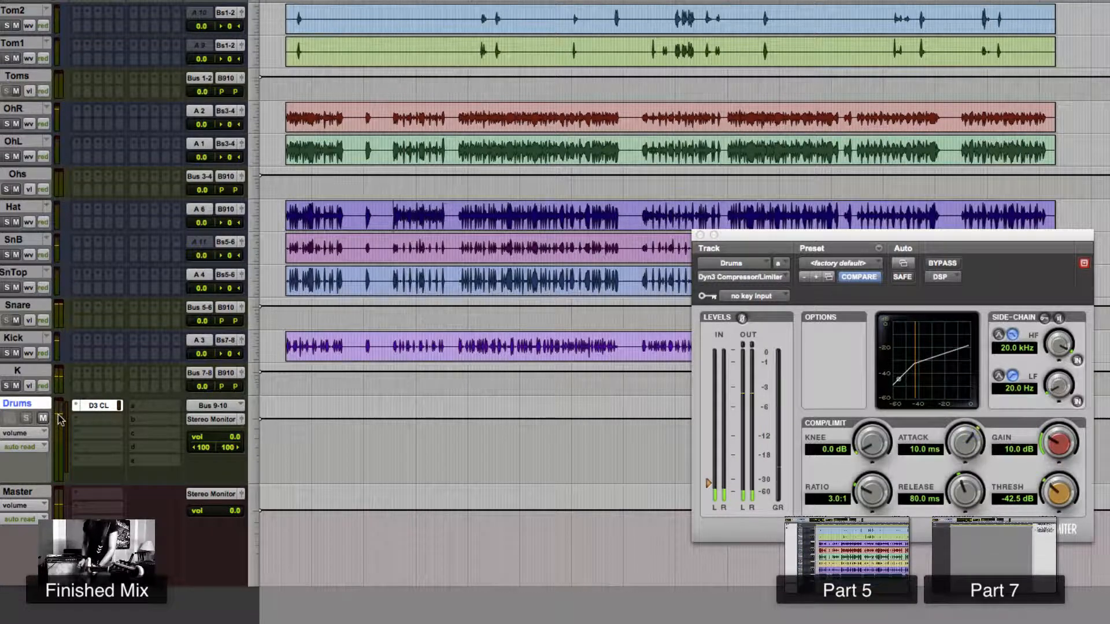
{"action": "left_click", "coordinate": [74, 409]}
{"action": "left_click", "coordinate": [98, 340]}
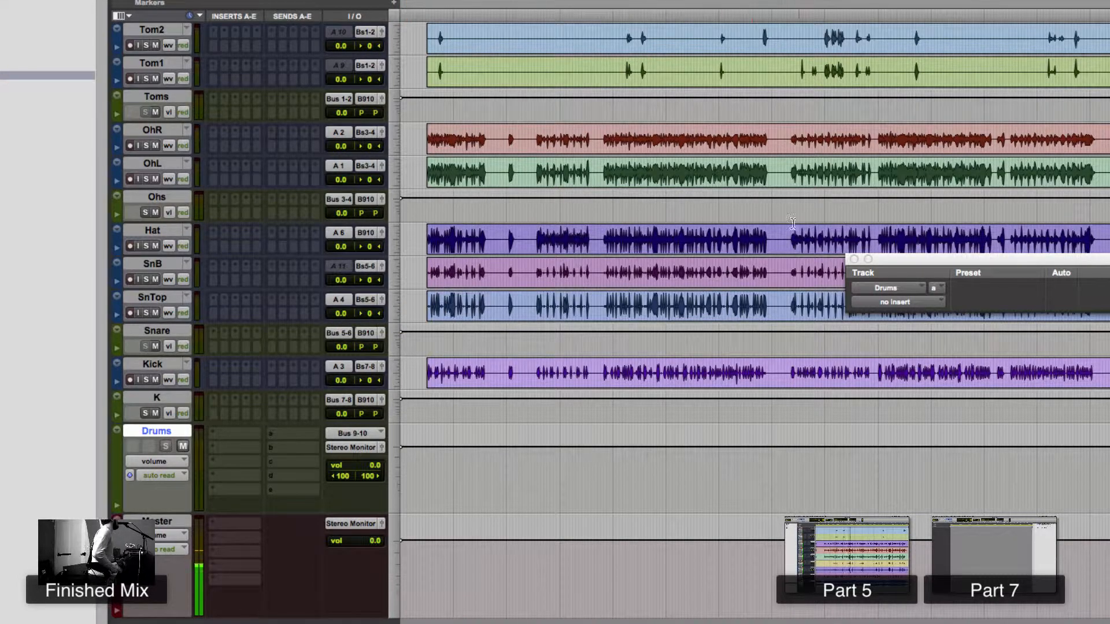
{"action": "left_click", "coordinate": [854, 260]}
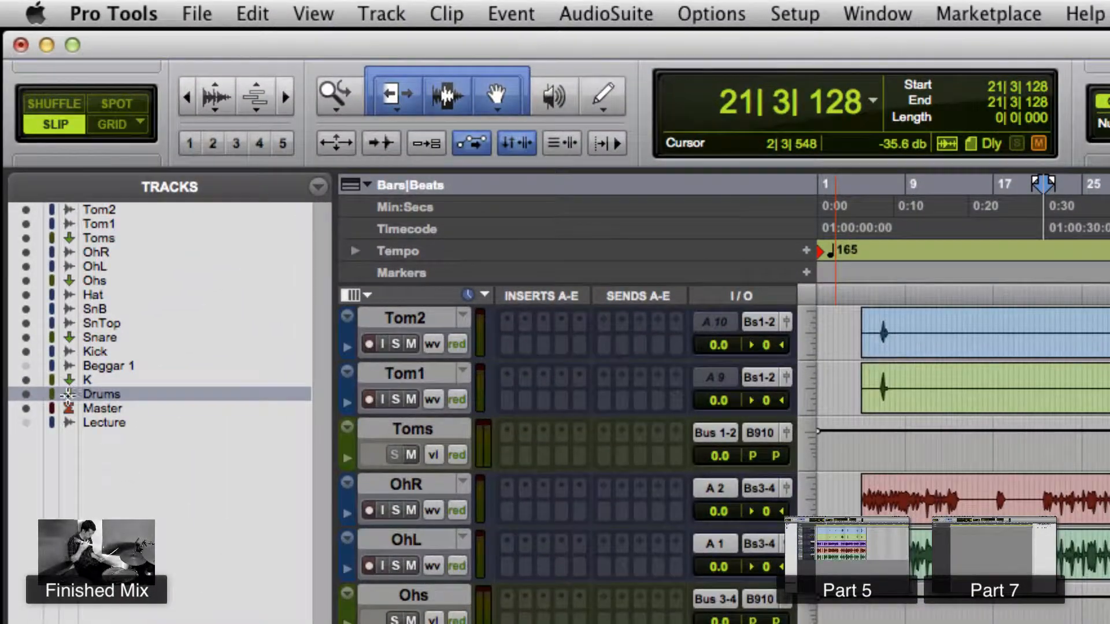
- Show the hidden Beggar 1 reference track and play it back soloed
{"action": "left_click", "coordinate": [26, 367]}
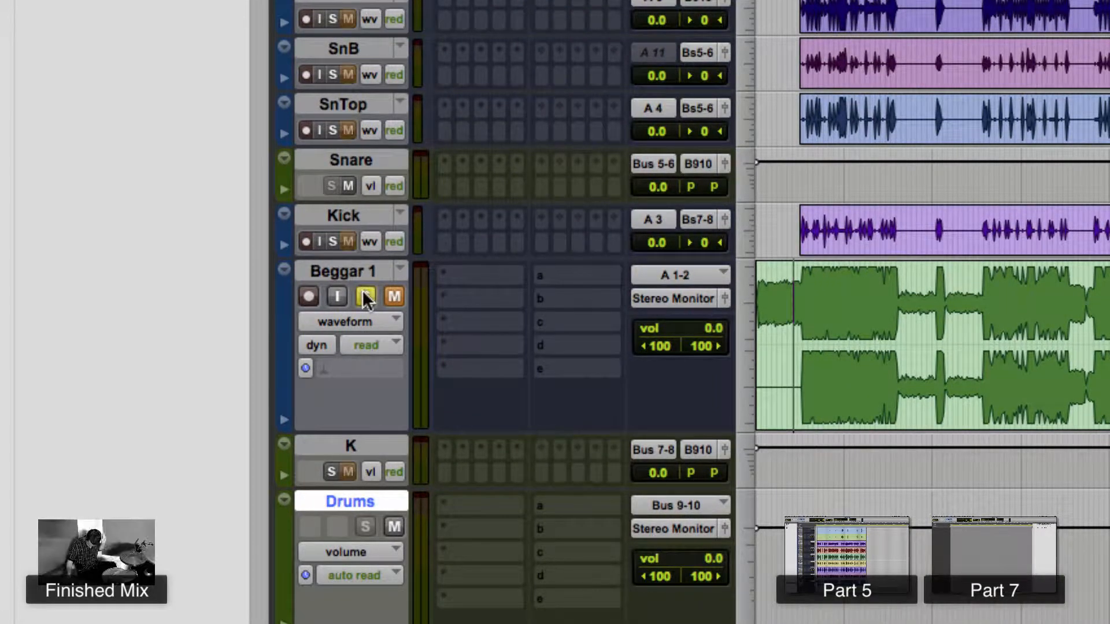
{"action": "key", "text": "space"}
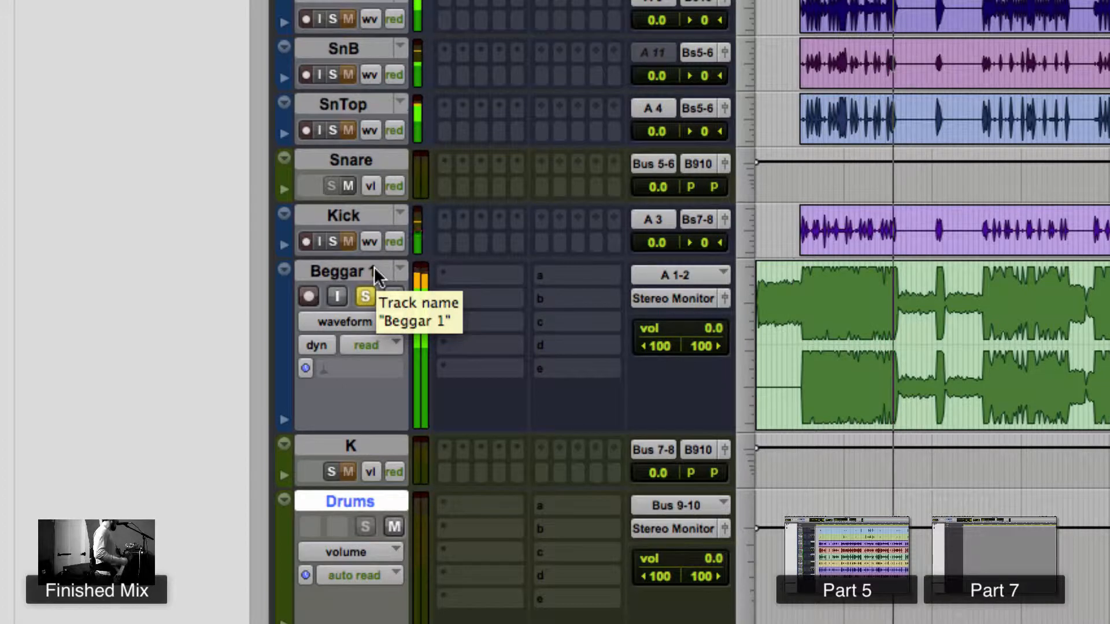
{"action": "key", "text": "space"}
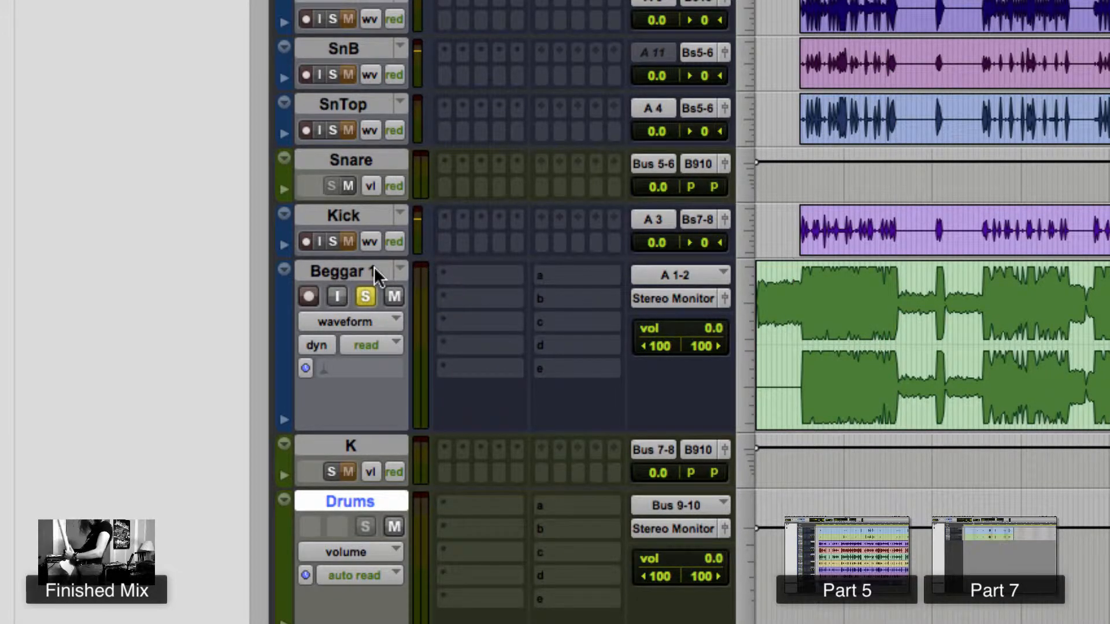